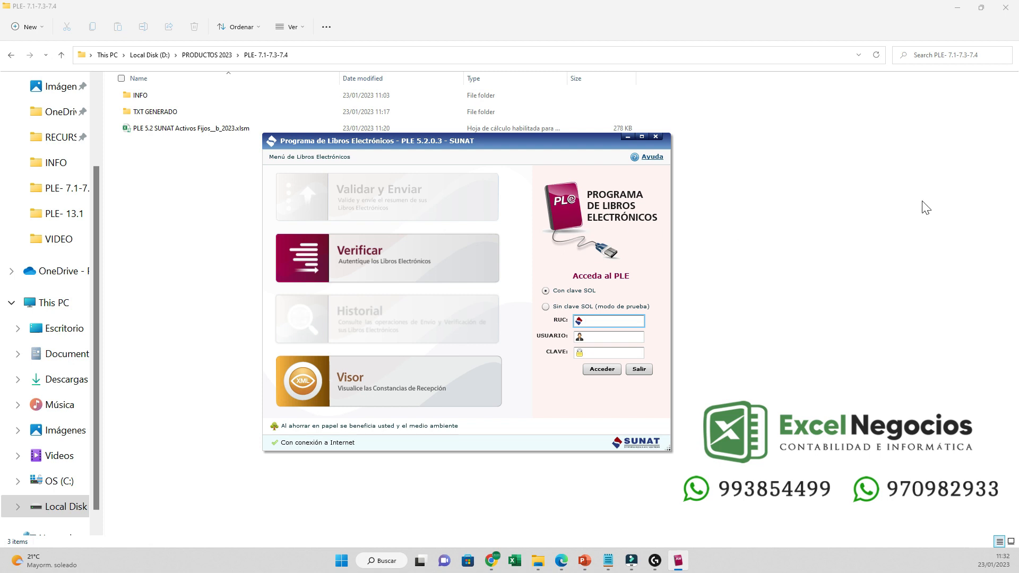
# - Open PLE 5.2 SUNAT Activos Fijos__b_2023.xlsm from the PLE- 7.1-7.3-7.4 folder
pyautogui.doubleClick(286, 128)
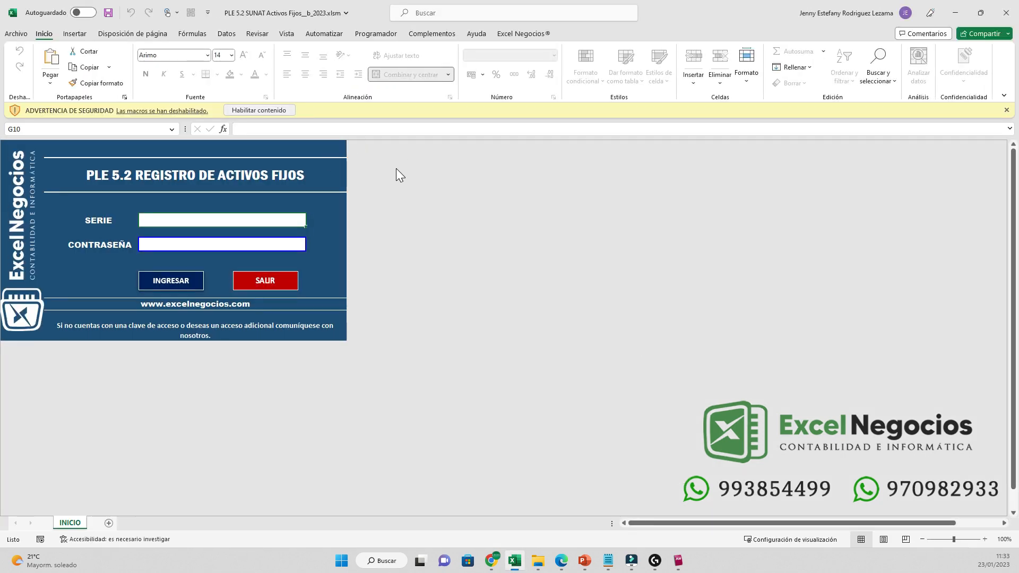
# - Enable macros, paste the access password, log in and accept the welcome message
pyautogui.click(259, 110)
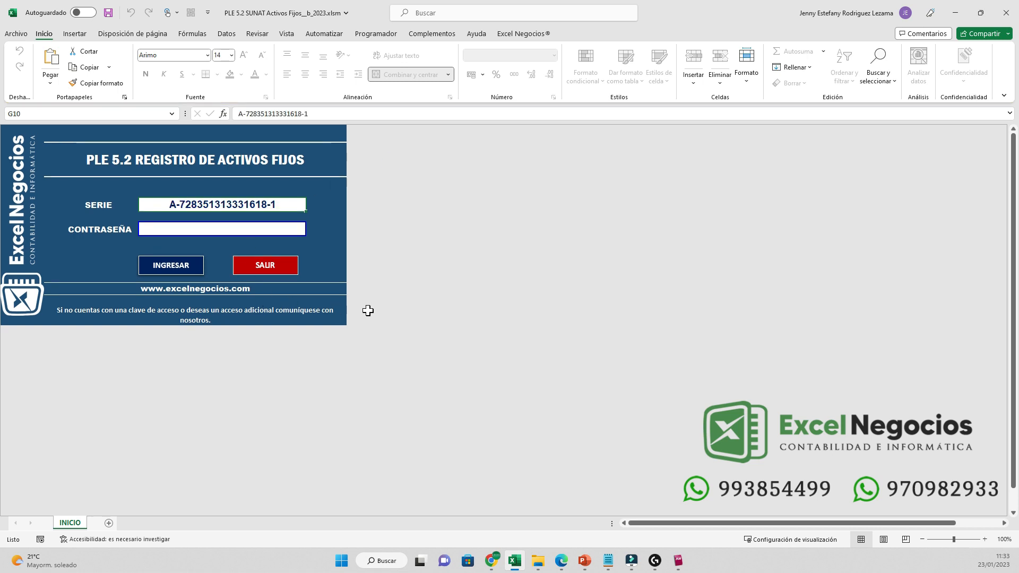
pyautogui.press('Down')
pyautogui.press('BackSpace')
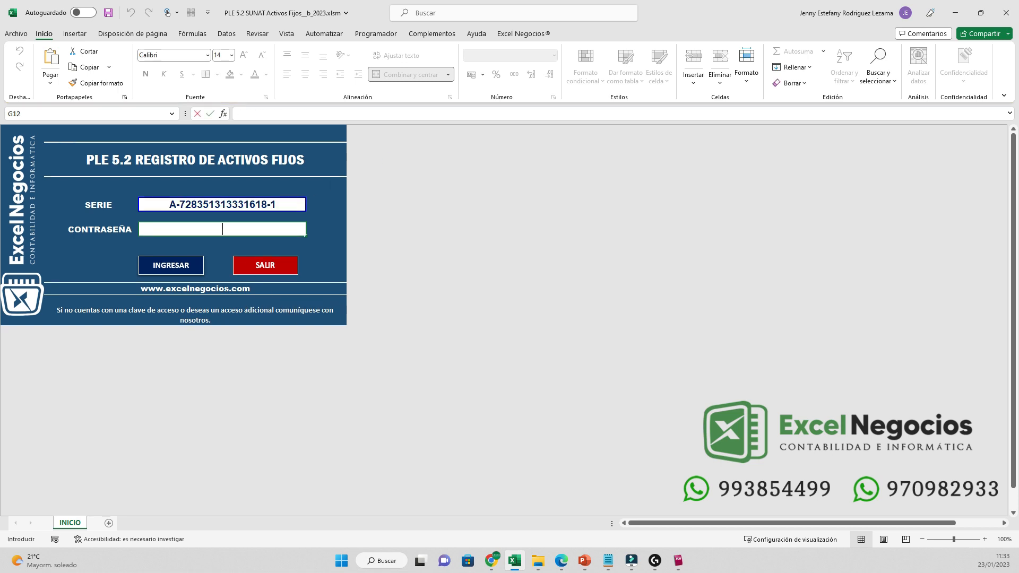
pyautogui.hotkey('ctrl', 'v')
pyautogui.click(470, 331)
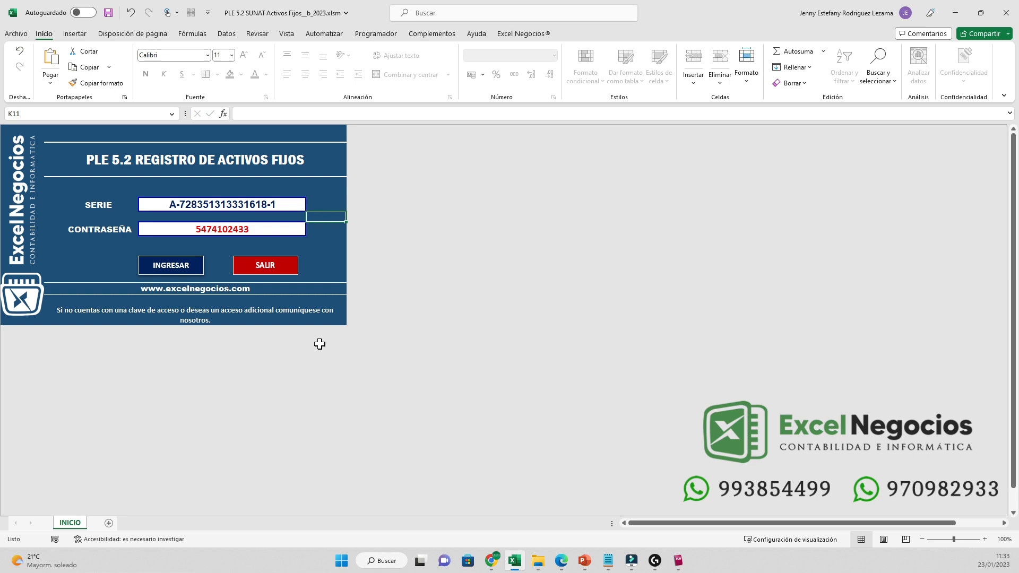
pyautogui.click(263, 407)
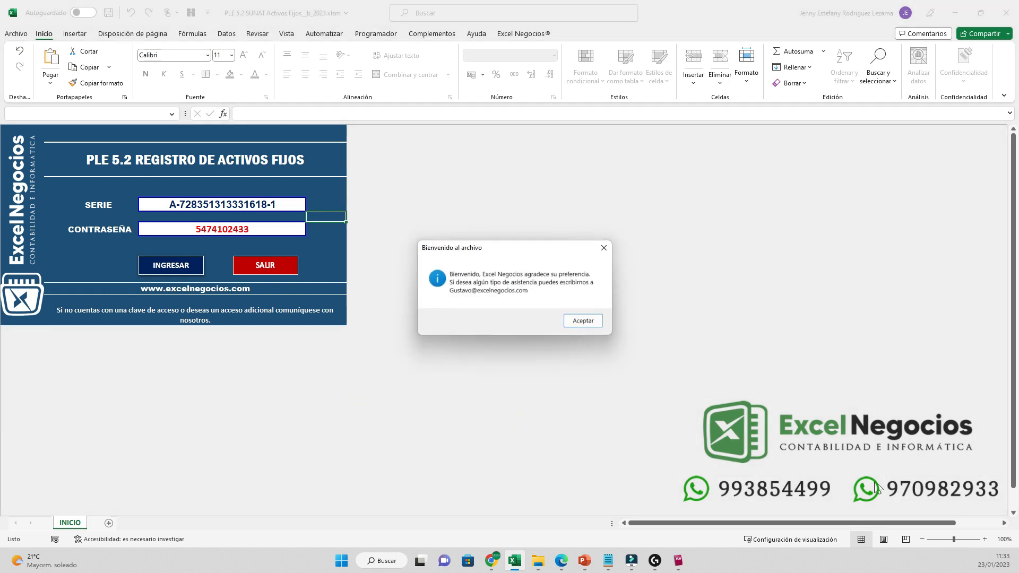
pyautogui.press('Return')
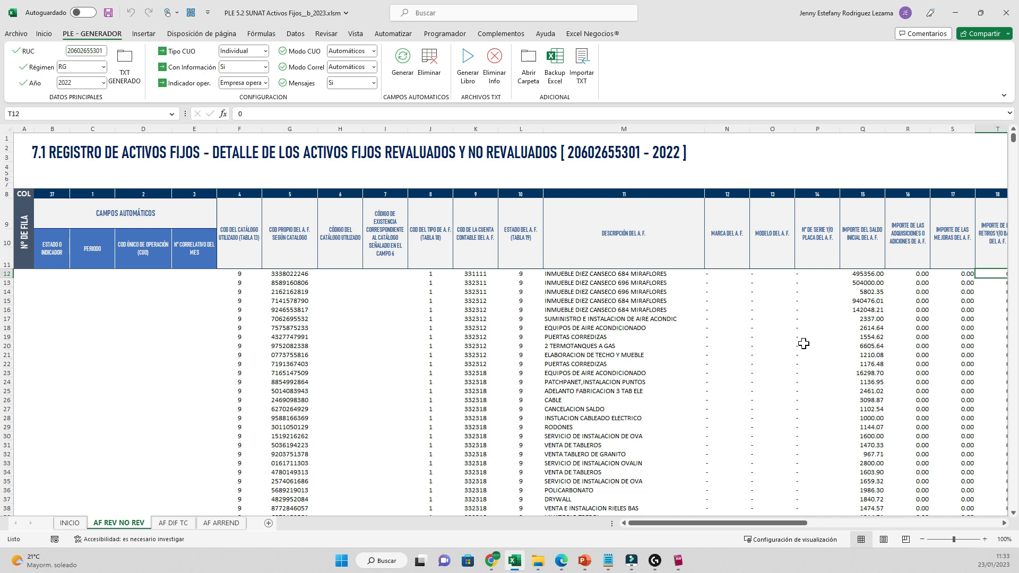
pyautogui.click(394, 328)
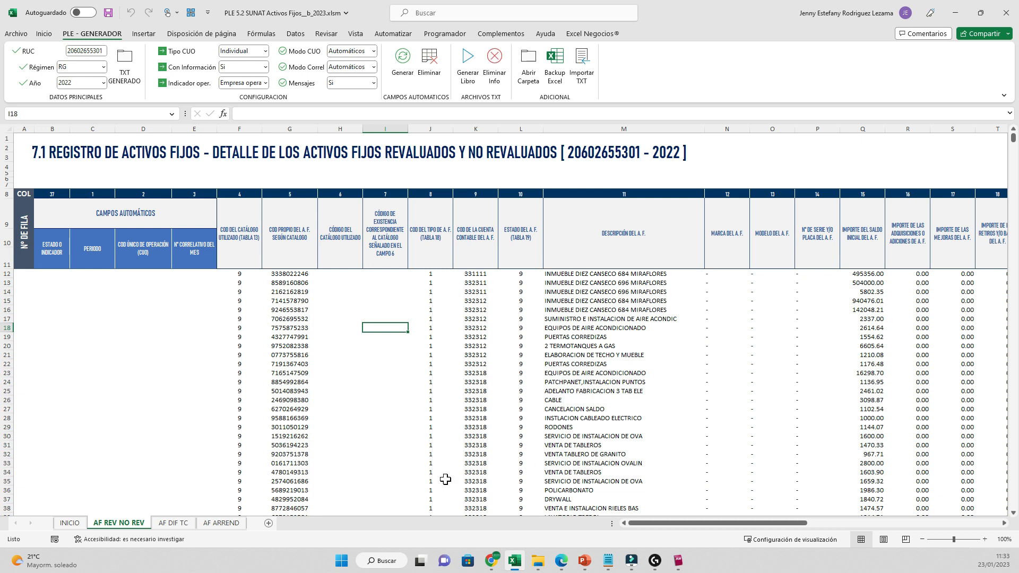
pyautogui.hotkey('ctrl', 'Home')
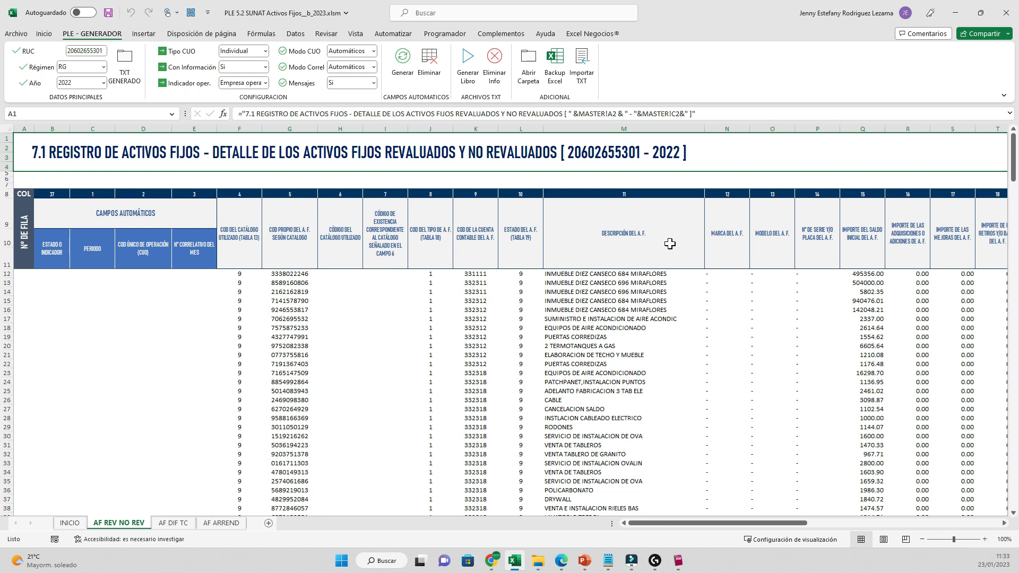
pyautogui.click(173, 523)
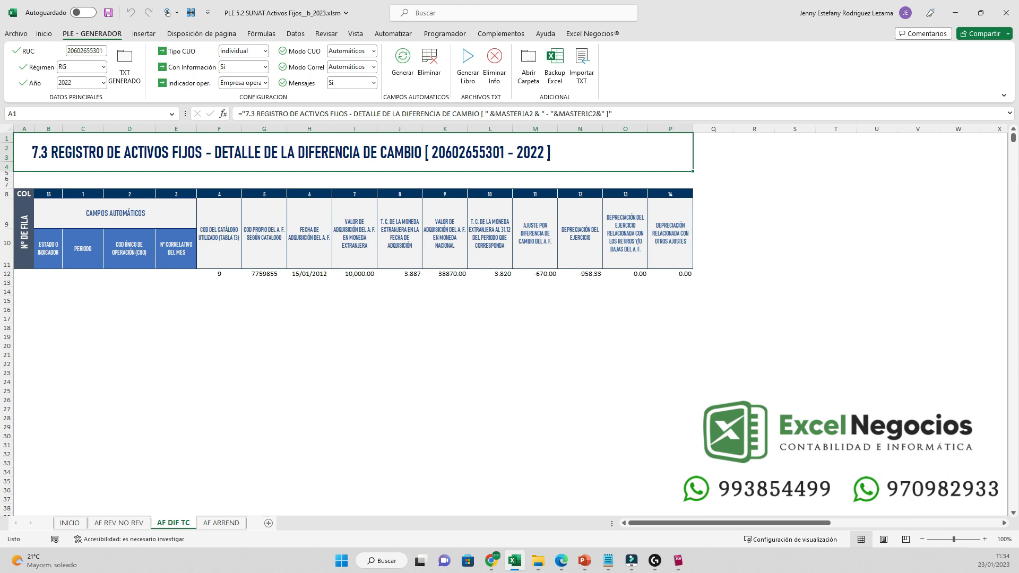
pyautogui.click(221, 524)
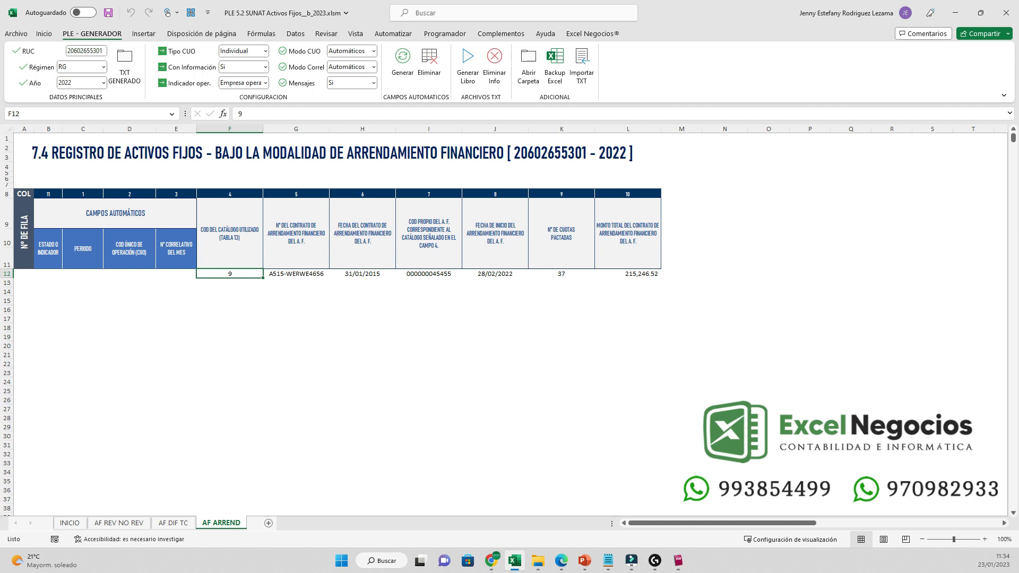
pyautogui.click(173, 523)
pyautogui.click(118, 523)
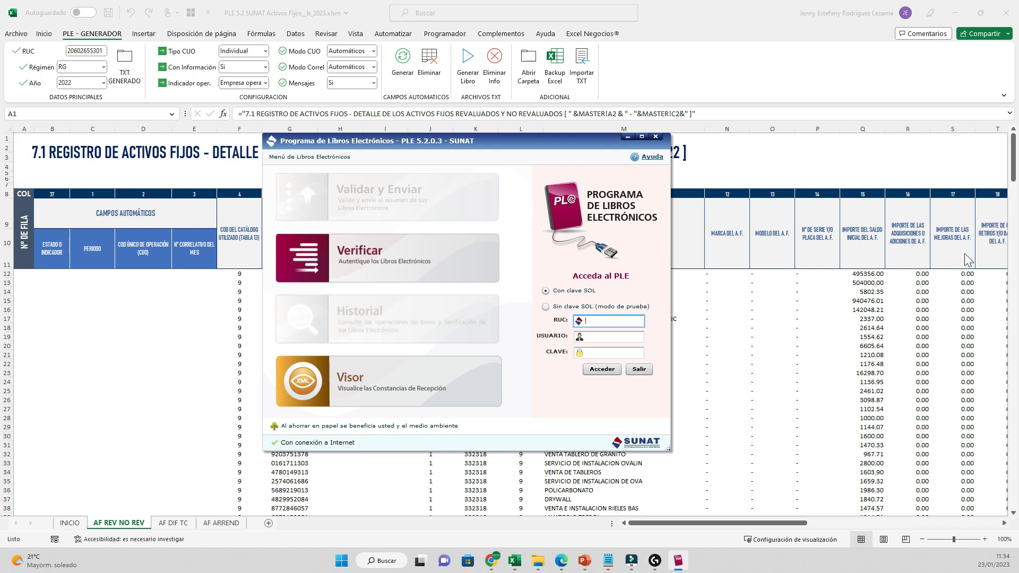
# - Bring Excel in front and review the AF REV NO REV 7.1 register, including the CUO note
pyautogui.click(936, 208)
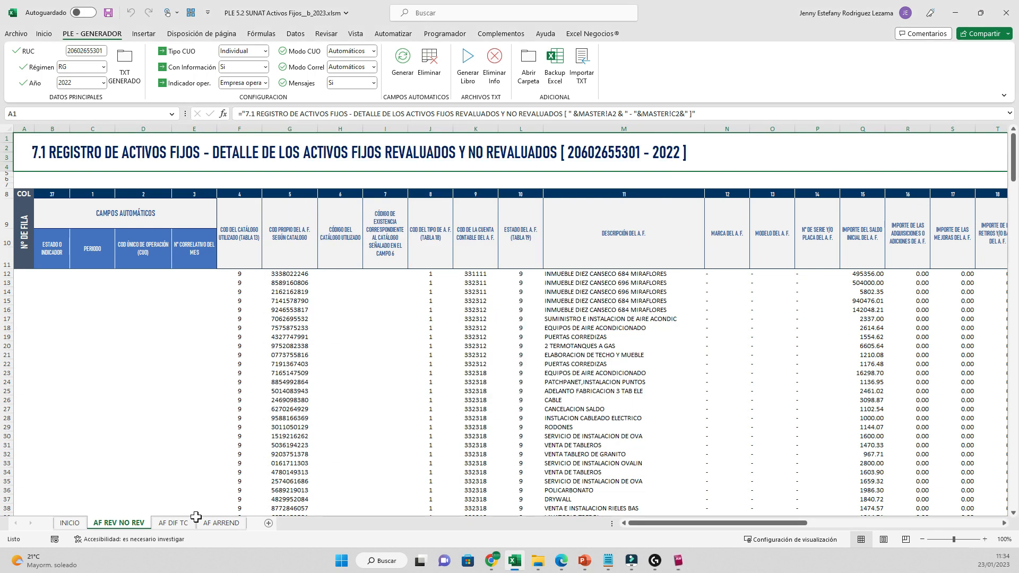
pyautogui.click(143, 345)
pyautogui.click(187, 148)
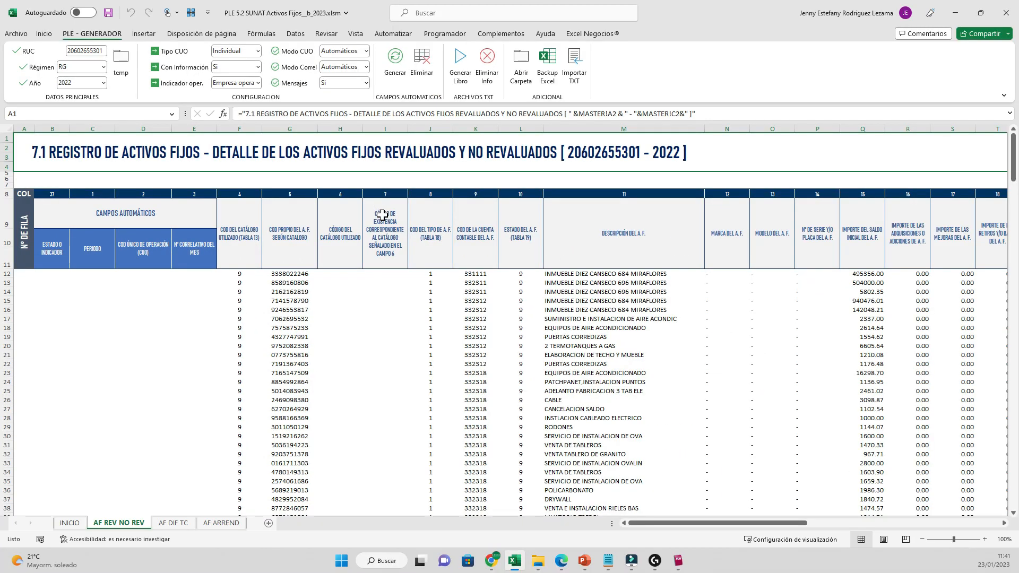
# - Set the TXT GENERADO folder inside PLE- 7.1-7.3-7.4 as the TXT output destination
pyautogui.click(121, 61)
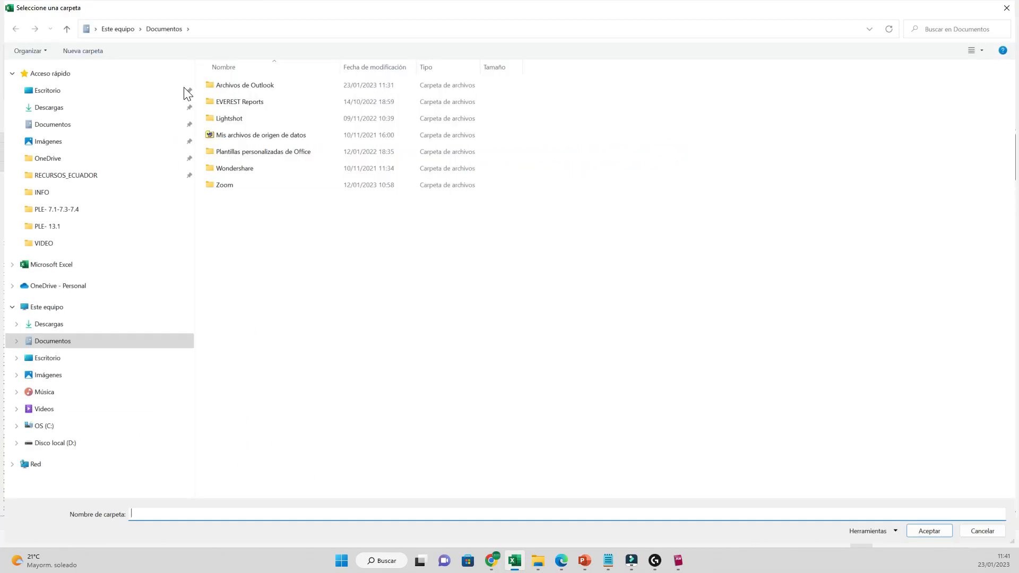
pyautogui.click(57, 209)
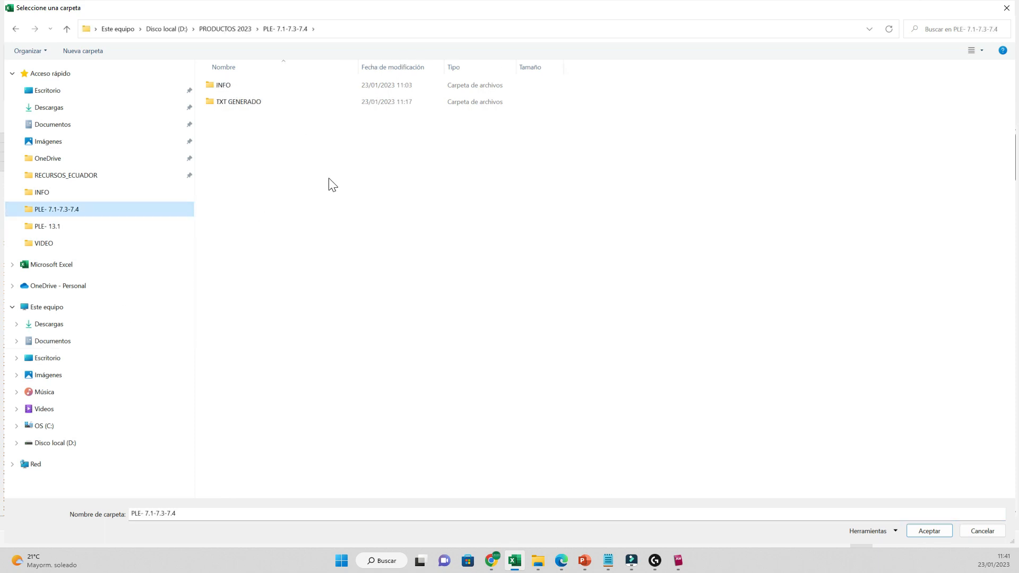
pyautogui.click(237, 104)
pyautogui.click(929, 531)
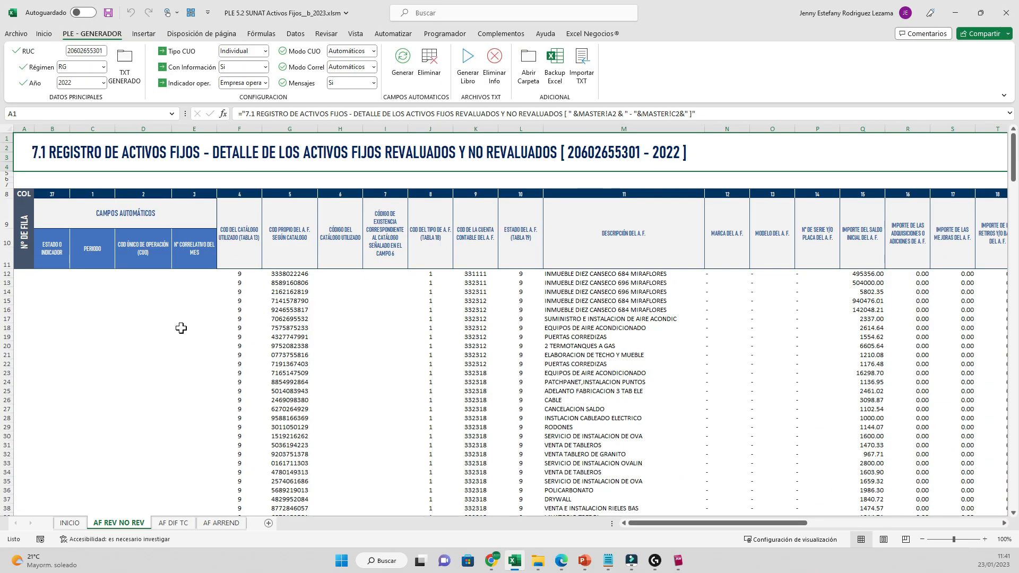
# - Clear the only asset row F12:P12 on the AF DIF TC 7.3 sheet
pyautogui.click(173, 522)
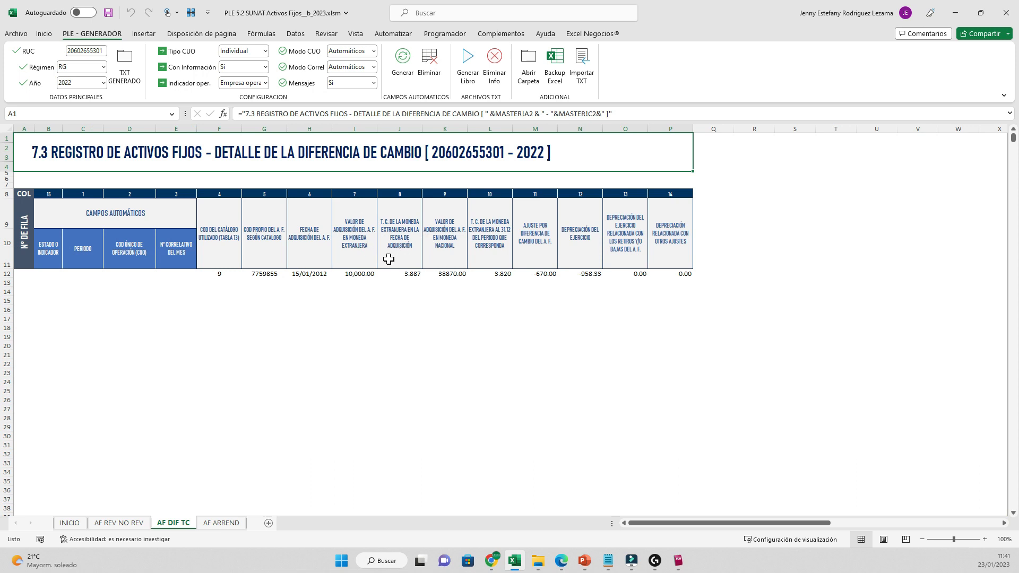
pyautogui.moveTo(219, 274); pyautogui.dragTo(670, 274)
pyautogui.press('Delete')
pyautogui.click(504, 318)
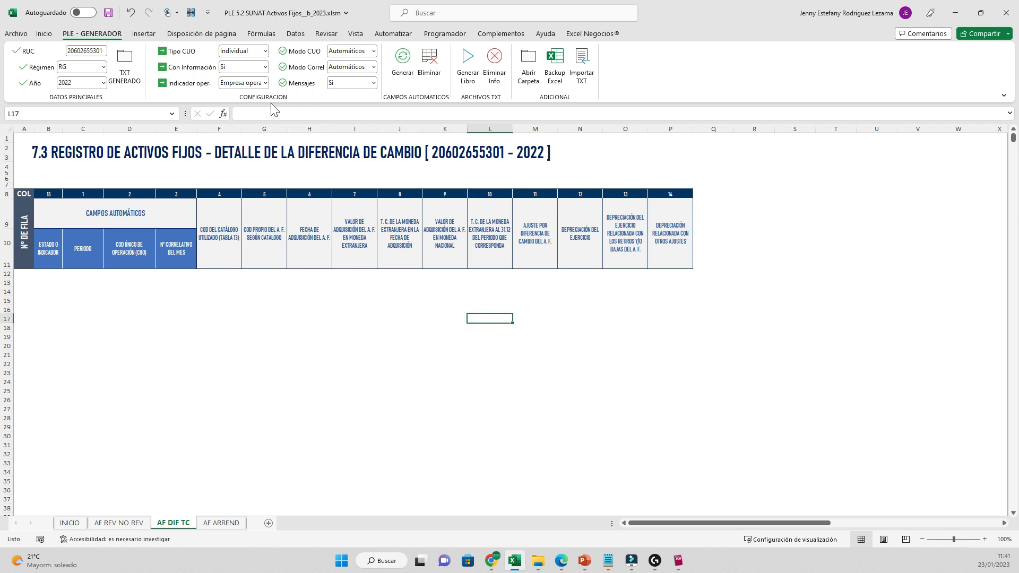
# - Leave Con Información at Sí and return to the AF REV NO REV sheet
pyautogui.click(265, 67)
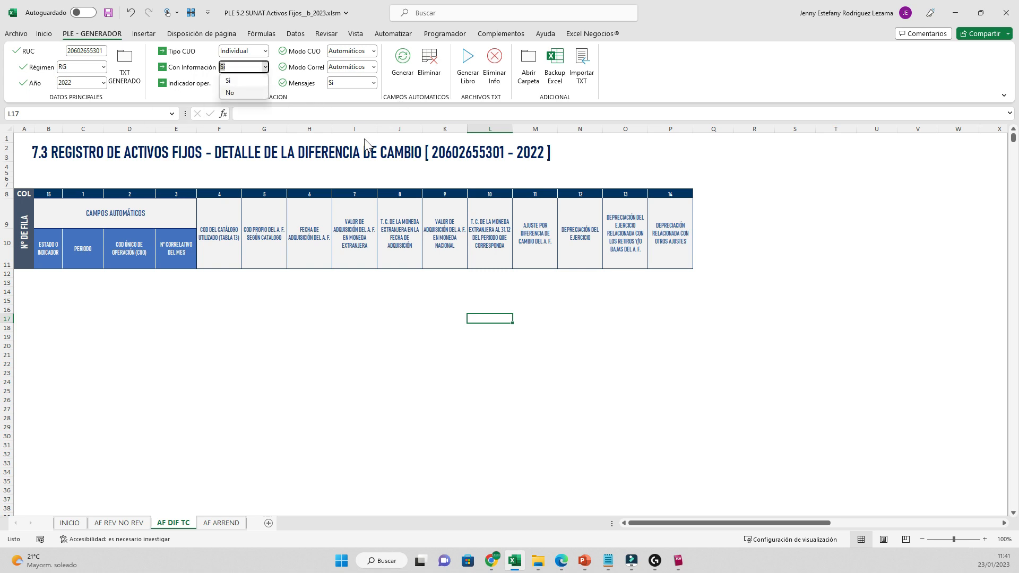
pyautogui.click(230, 93)
pyautogui.click(265, 67)
pyautogui.click(229, 81)
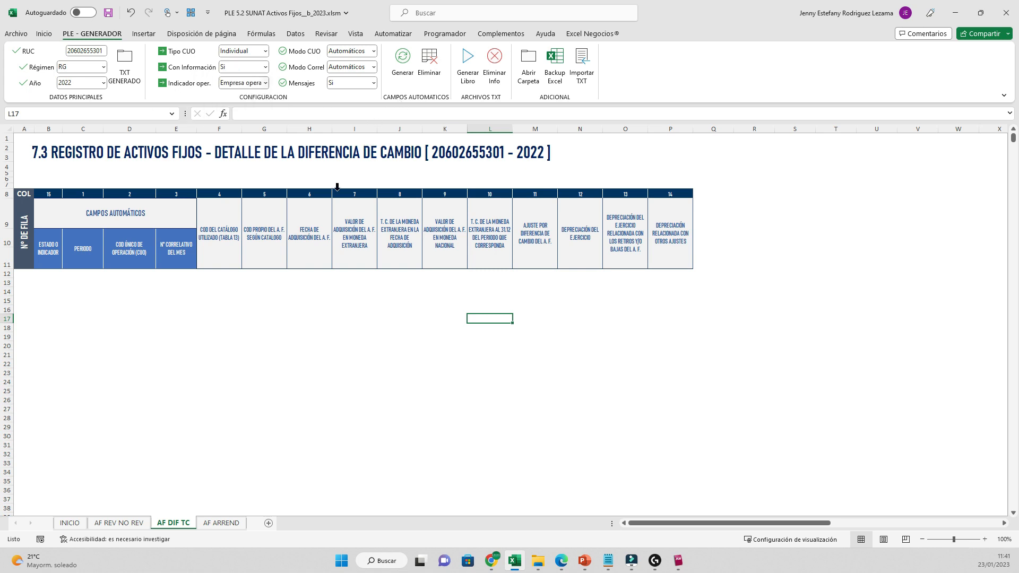
pyautogui.click(119, 522)
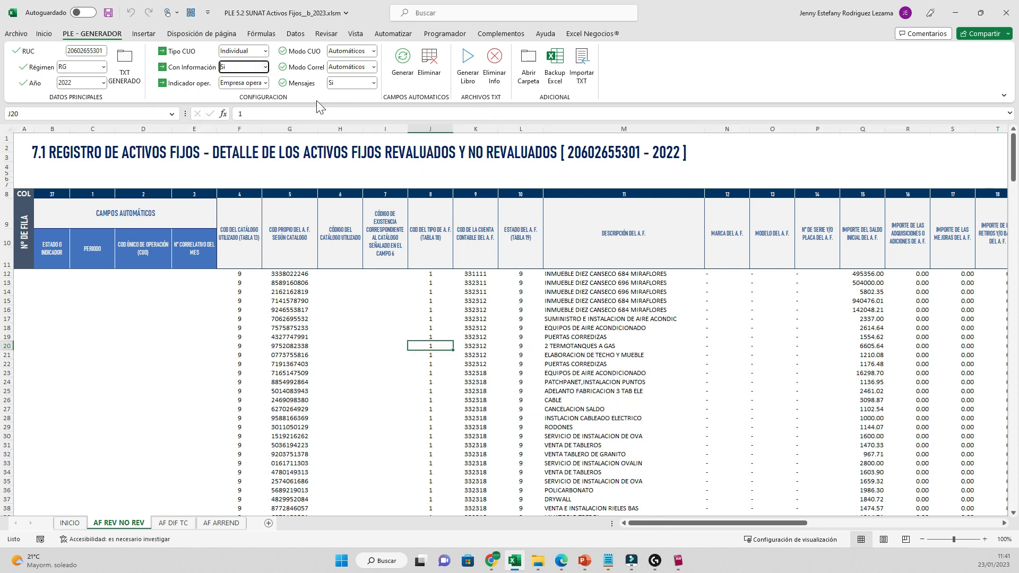
pyautogui.press('Tab')
pyautogui.hotkey('alt', 'Down')
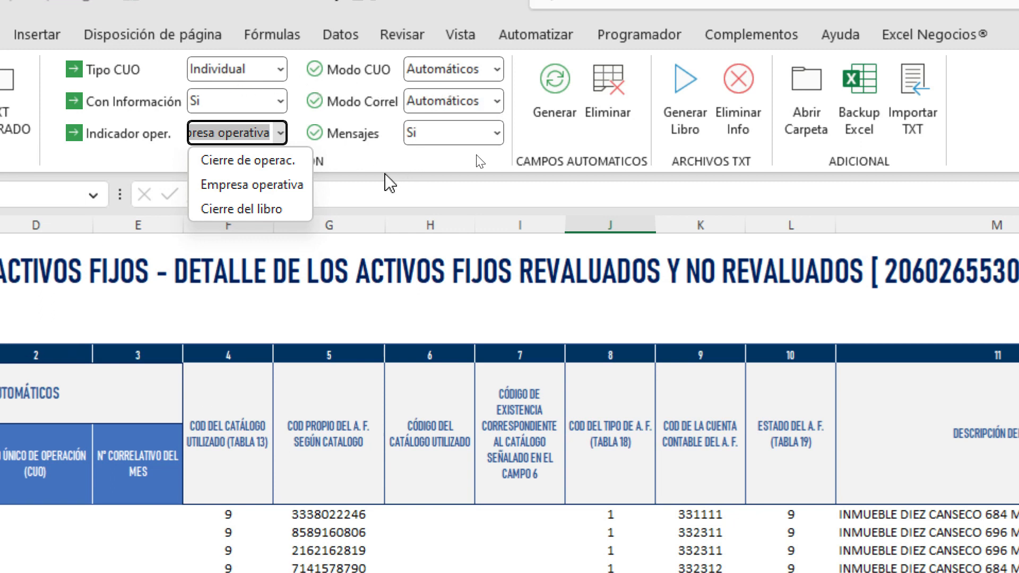
pyautogui.click(377, 168)
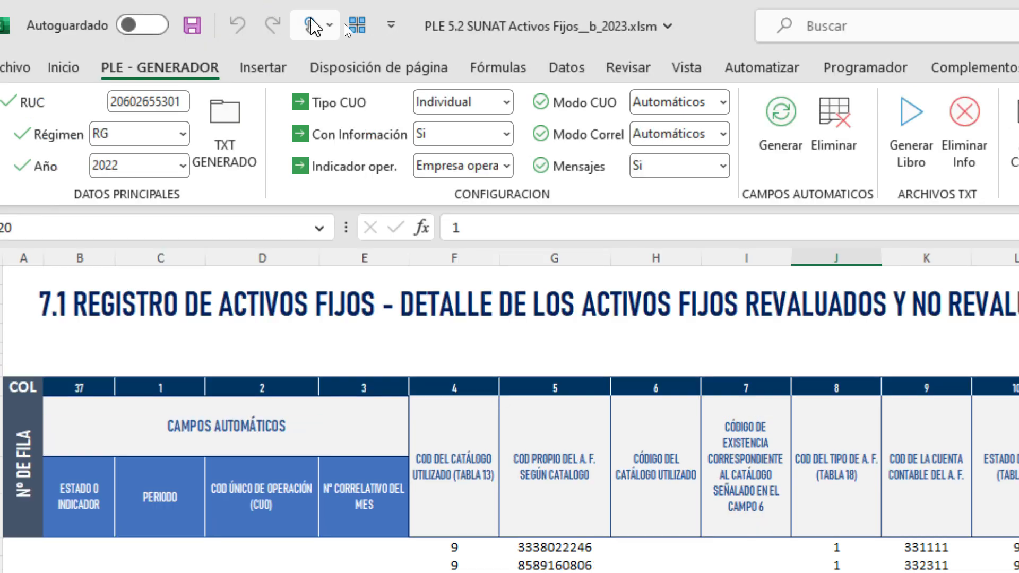
pyautogui.click(722, 104)
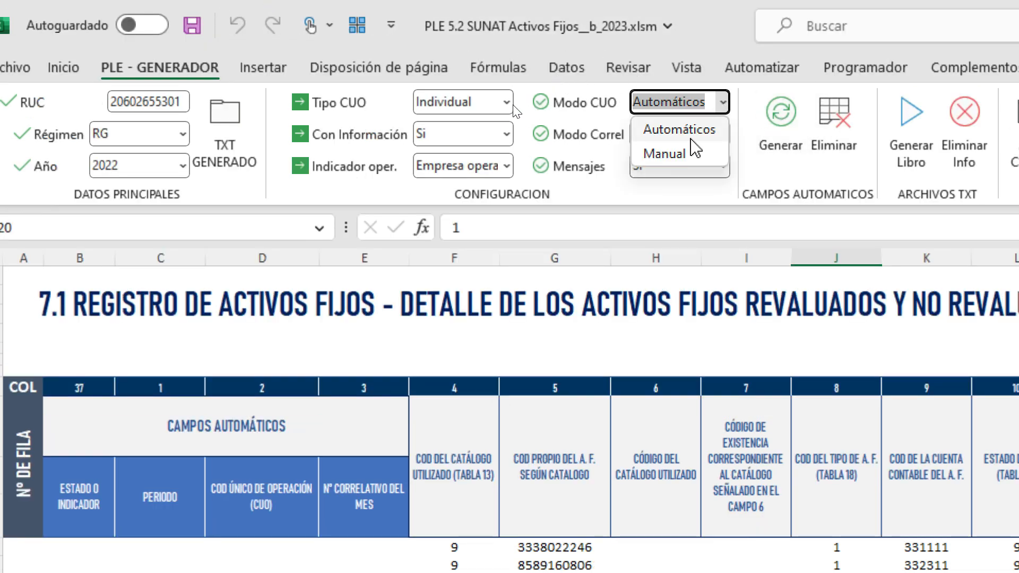
pyautogui.click(684, 156)
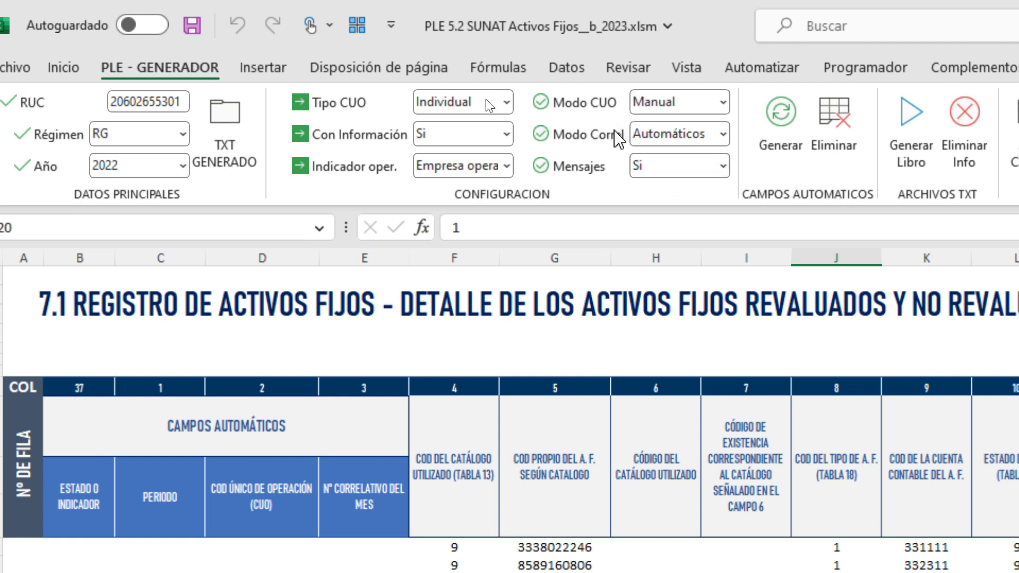
pyautogui.click(723, 136)
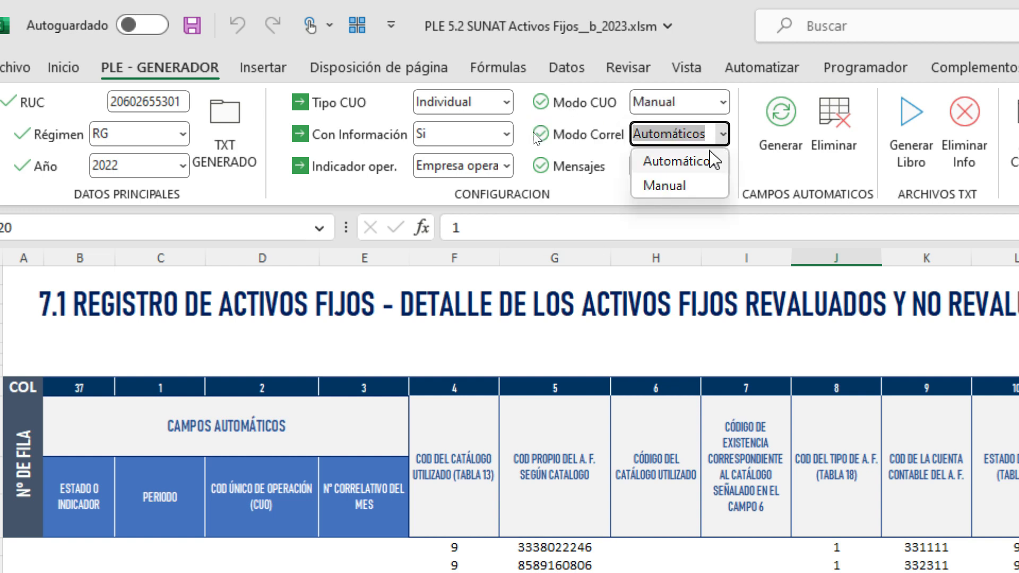
pyautogui.click(673, 194)
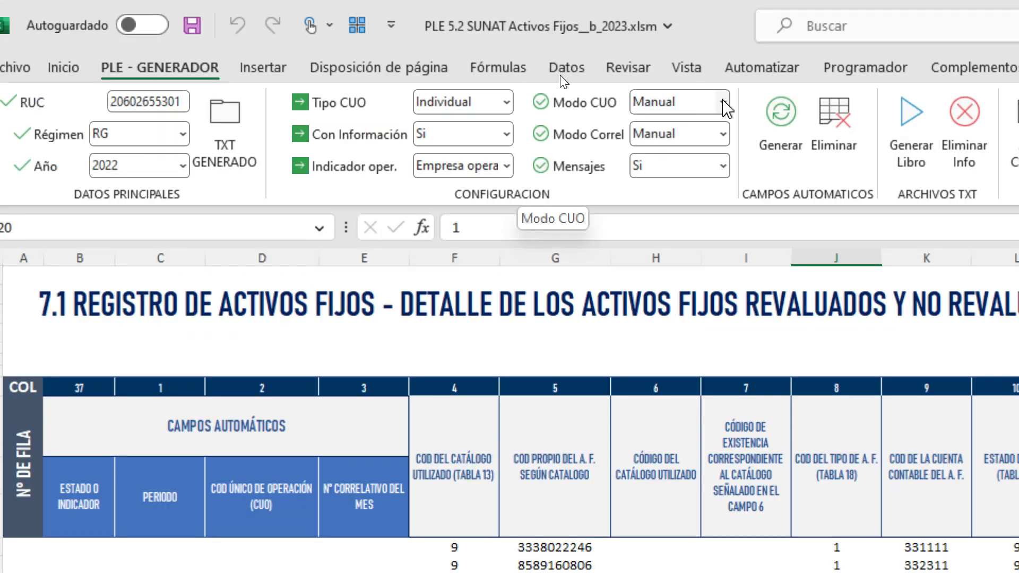
pyautogui.click(722, 102)
pyautogui.click(681, 133)
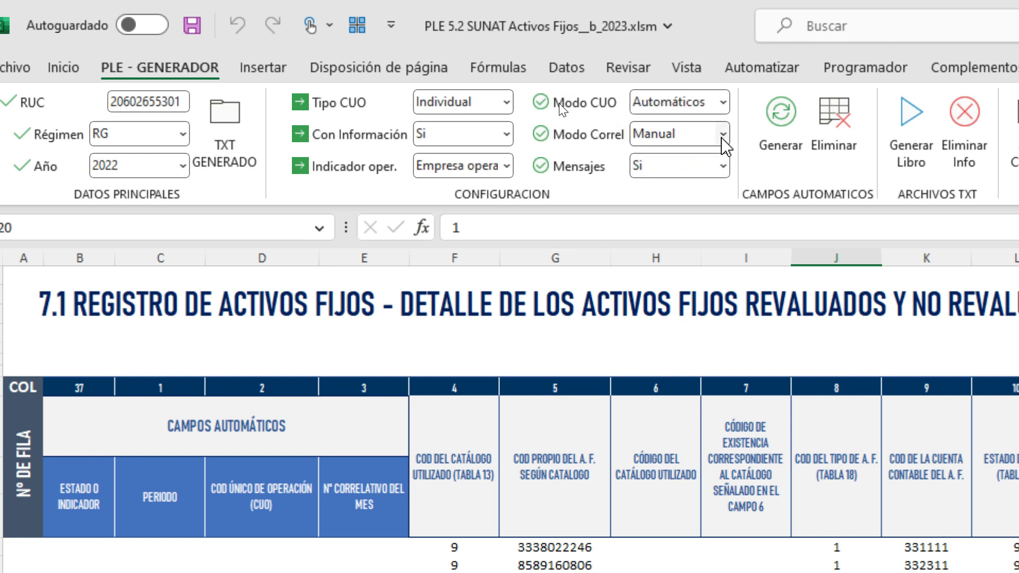
pyautogui.click(723, 134)
pyautogui.click(683, 164)
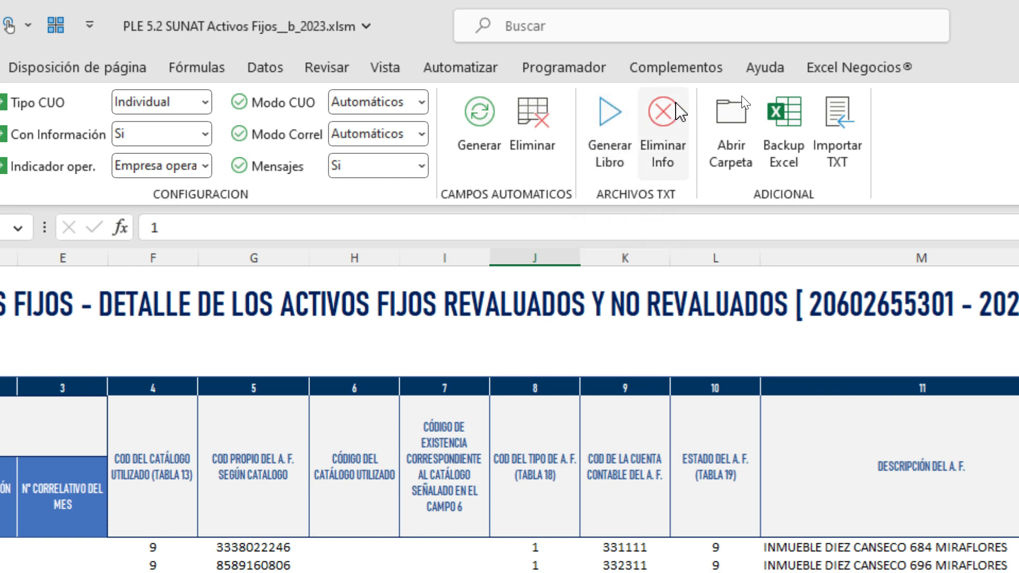
# - Check the empty TXT GENERADO output folder, then minimize it to reveal the Excel workbook
pyautogui.click(742, 127)
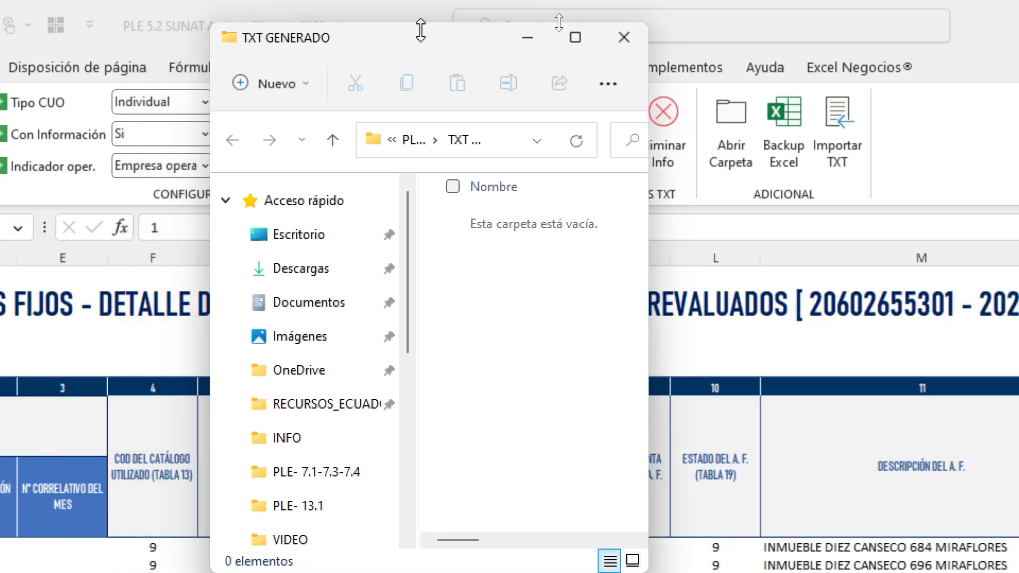
pyautogui.doubleClick(328, 7)
pyautogui.click(576, 36)
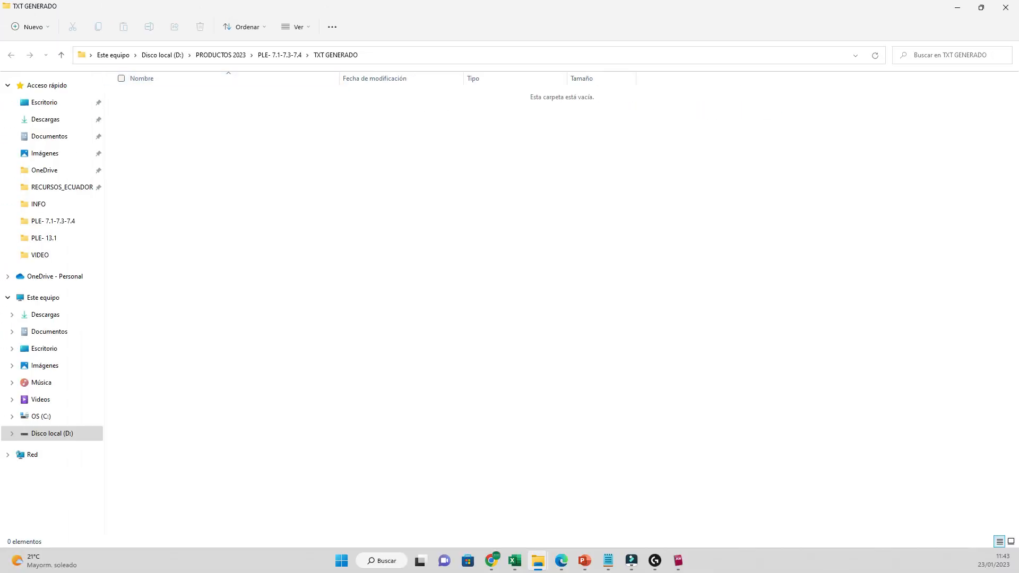
pyautogui.click(956, 7)
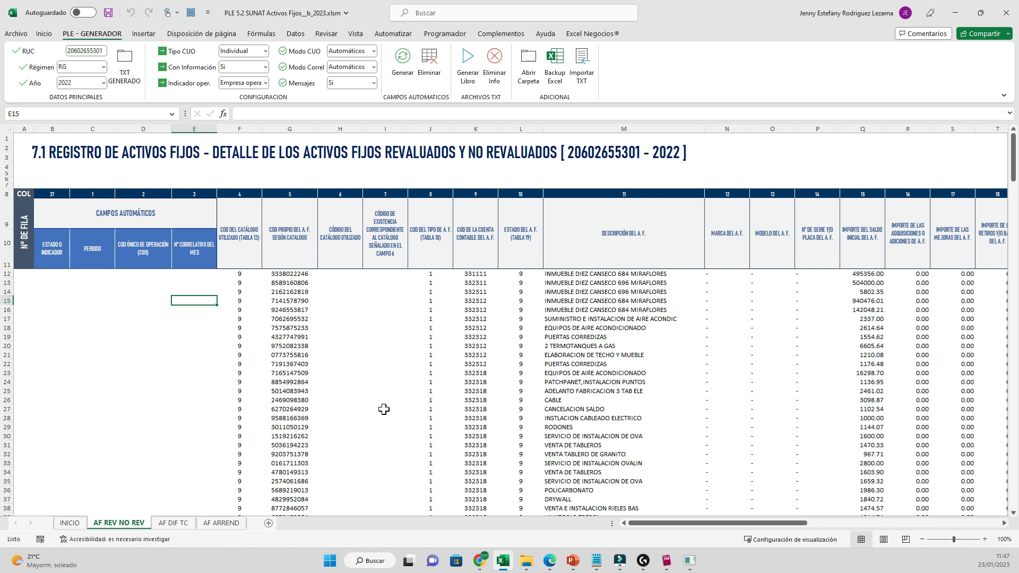
pyautogui.moveTo(52, 129); pyautogui.dragTo(201, 249)
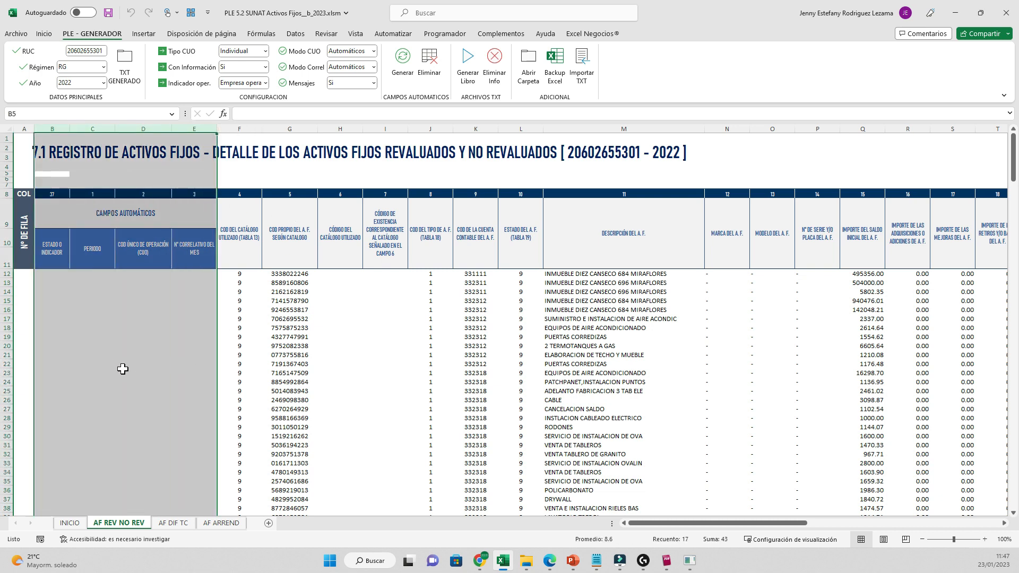
pyautogui.moveTo(55, 245); pyautogui.dragTo(171, 381)
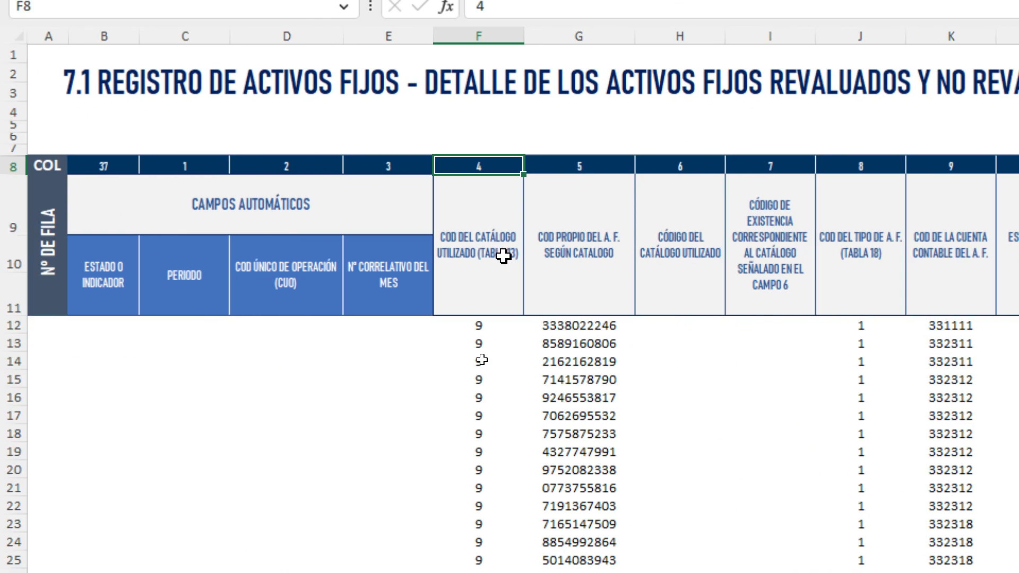
pyautogui.click(953, 248)
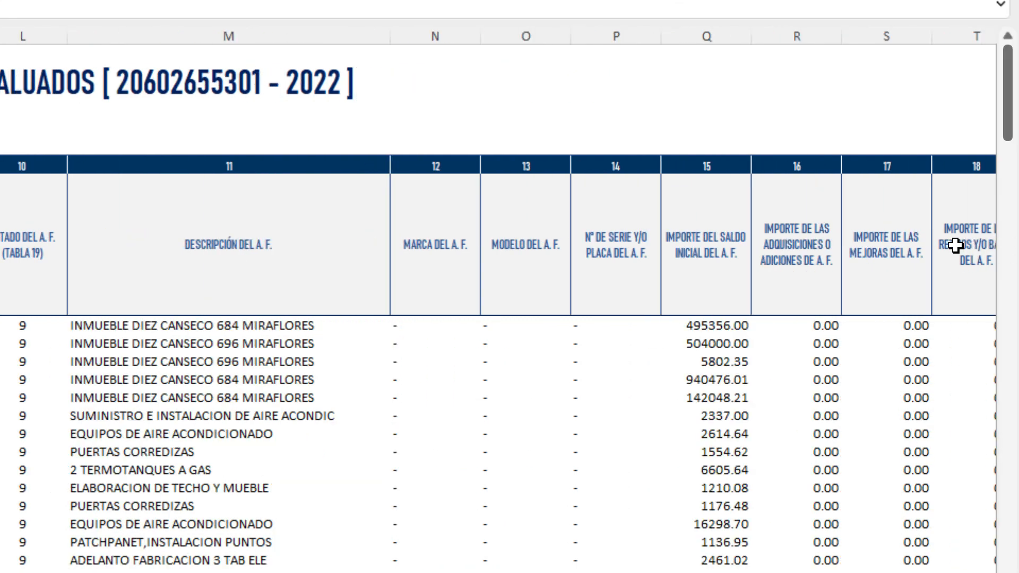
pyautogui.press('Right')
pyautogui.press('Right')
pyautogui.press('Right')
pyautogui.press('Right')
pyautogui.press('Right')
pyautogui.press('Right')
pyautogui.press('Right')
pyautogui.press('Right')
pyautogui.press('Right')
pyautogui.press('Right')
pyautogui.press('Right')
pyautogui.press('Right')
pyautogui.press('Right')
pyautogui.press('Right')
pyautogui.press('Right')
pyautogui.press('Right')
pyautogui.press('Right')
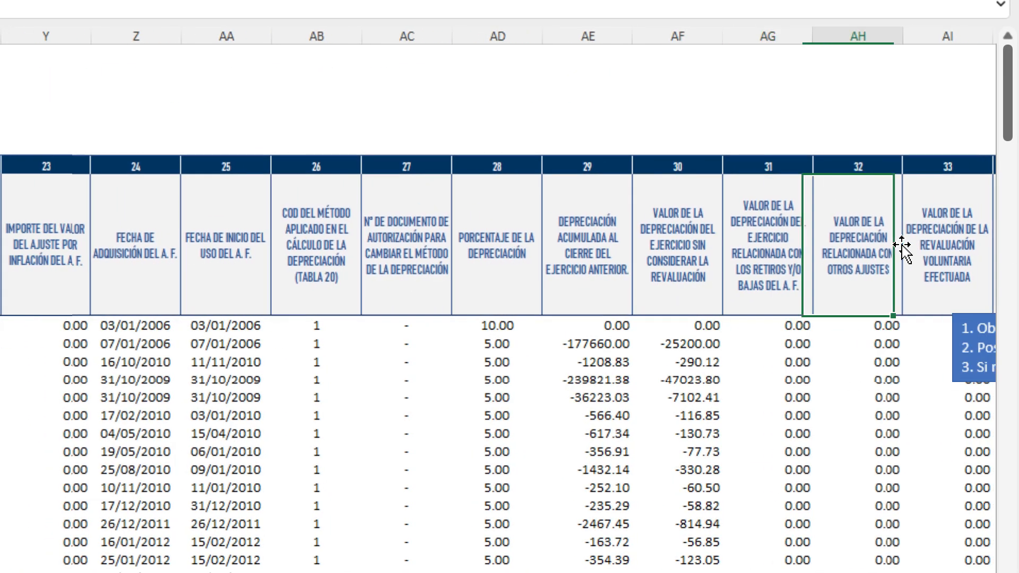
pyautogui.press('Right')
pyautogui.press('Right')
pyautogui.press('Right')
pyautogui.press('Left')
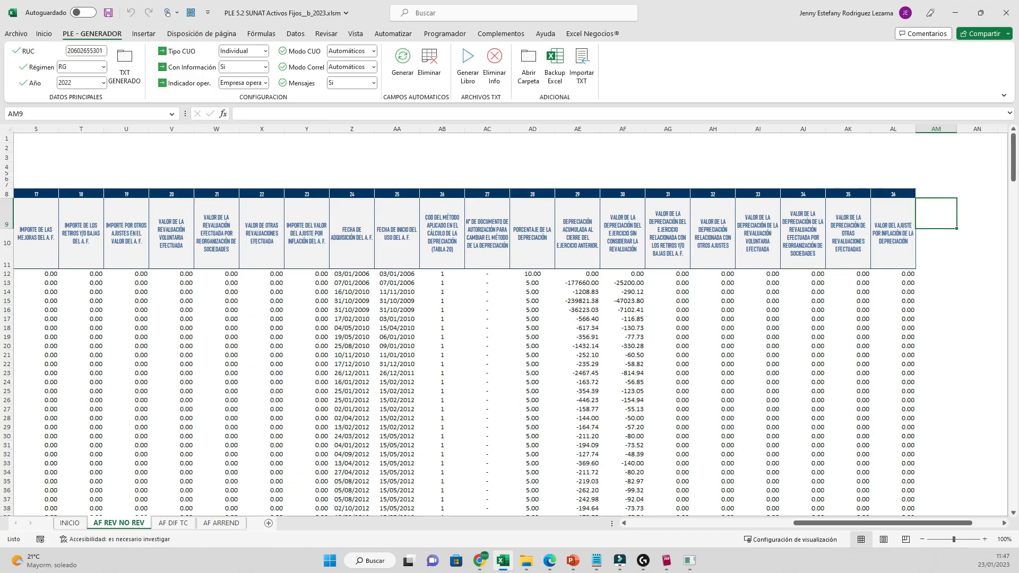
pyautogui.moveTo(878, 523); pyautogui.dragTo(709, 523)
pyautogui.moveTo(239, 128); pyautogui.dragTo(963, 129)
pyautogui.moveTo(821, 523); pyautogui.dragTo(740, 523)
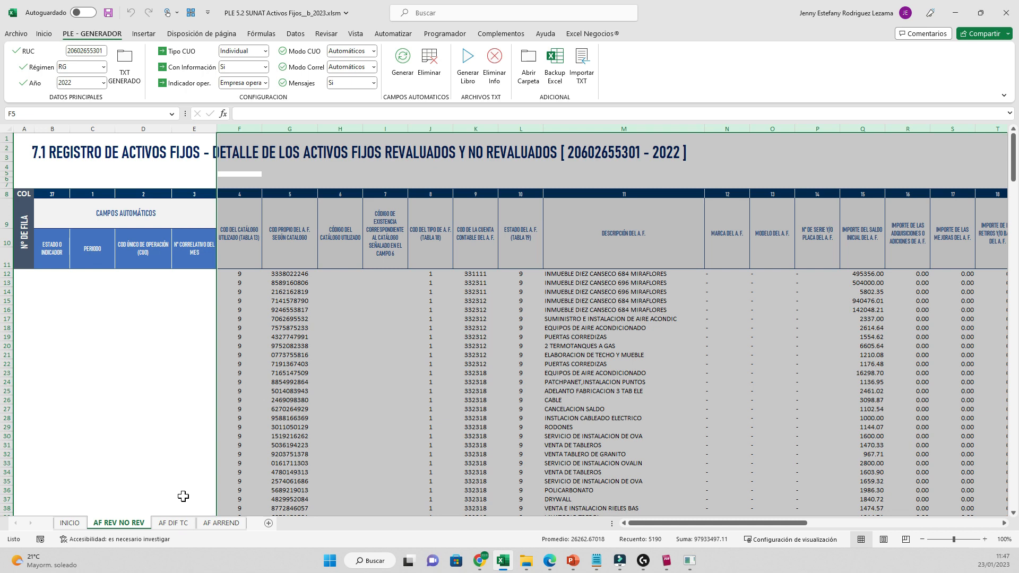
pyautogui.click(143, 327)
pyautogui.moveTo(53, 129); pyautogui.dragTo(290, 224)
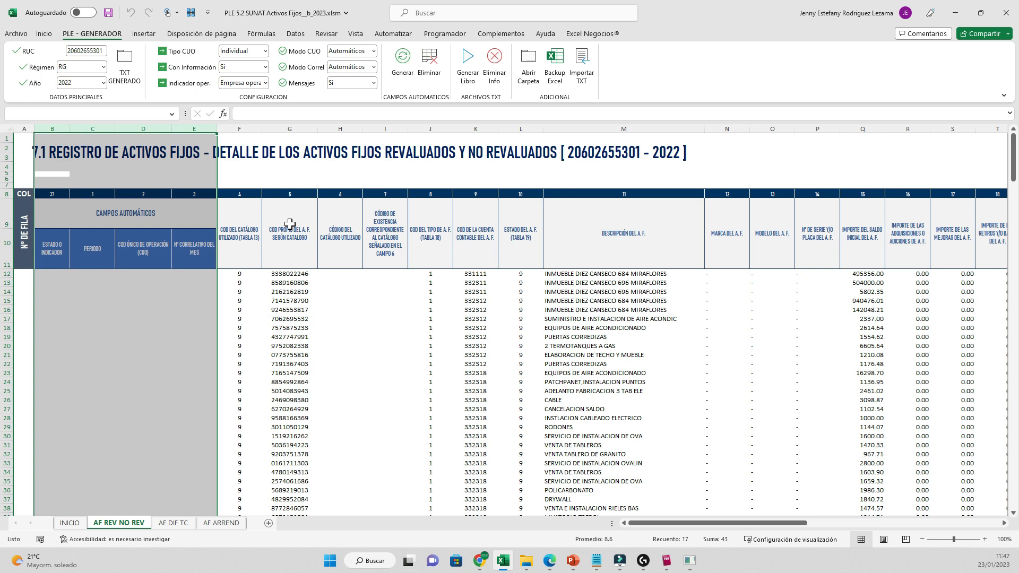
pyautogui.click(340, 301)
pyautogui.moveTo(239, 274); pyautogui.dragTo(670, 355)
pyautogui.click(670, 355)
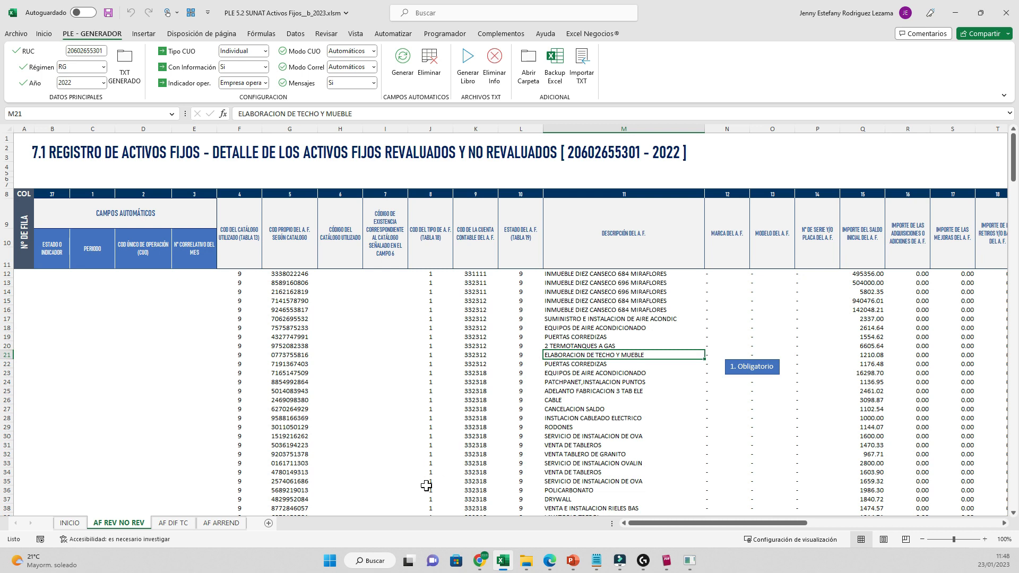
pyautogui.click(244, 301)
pyautogui.click(242, 328)
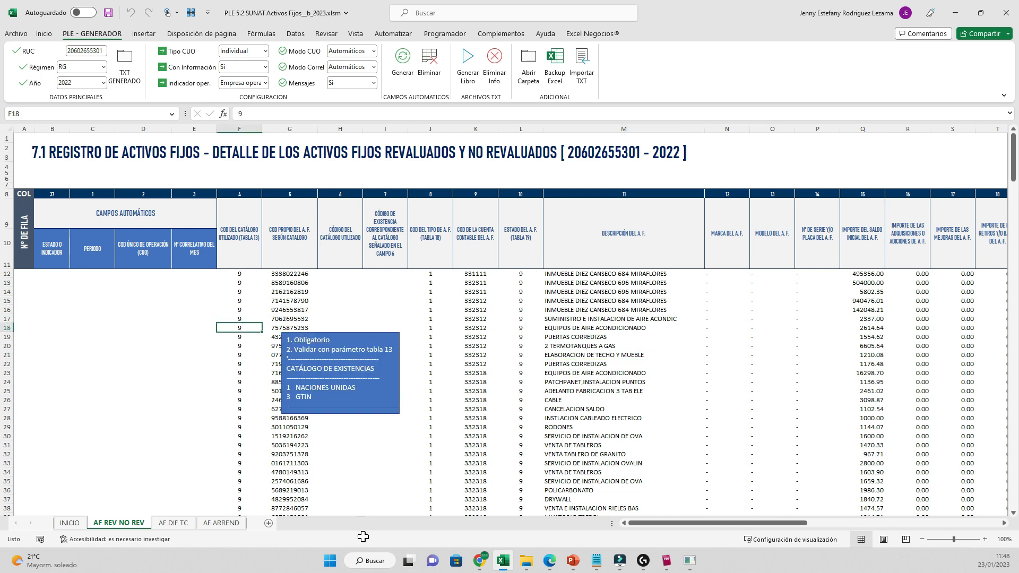
pyautogui.click(241, 363)
pyautogui.press('Down')
pyautogui.press('Down')
pyautogui.press('Down')
pyautogui.press('Down')
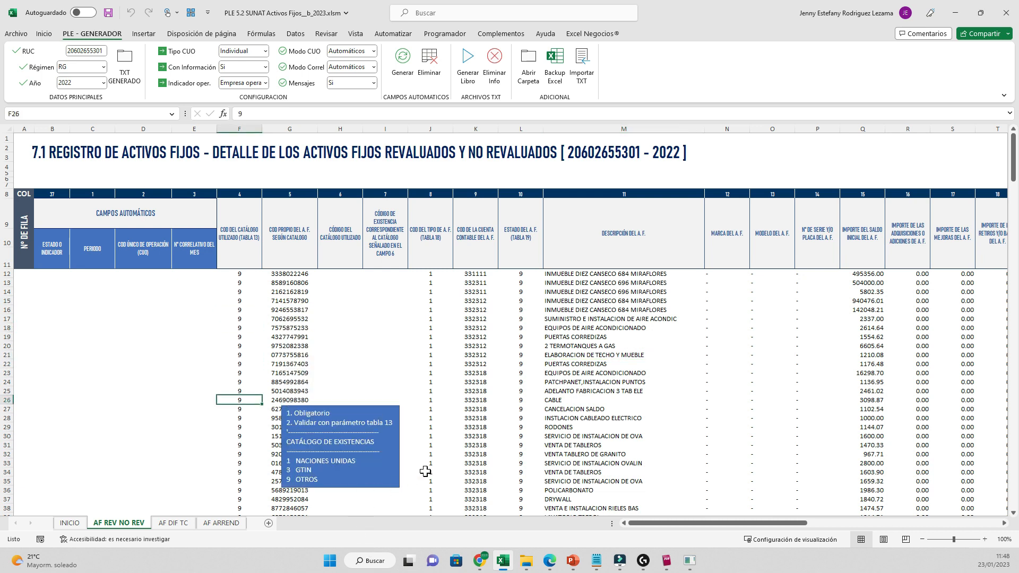
pyautogui.click(287, 318)
pyautogui.click(337, 301)
pyautogui.click(386, 293)
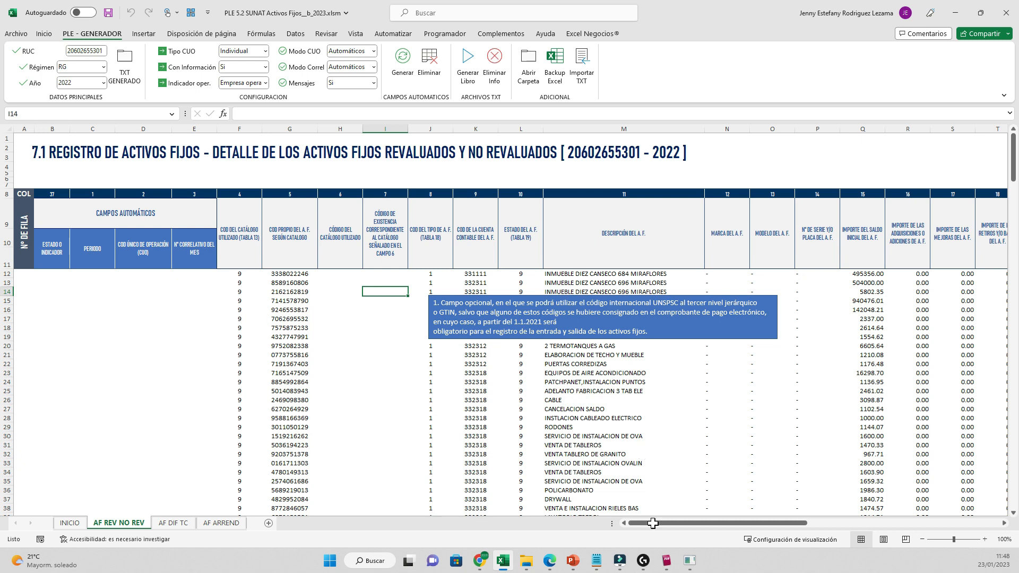
pyautogui.click(430, 355)
pyautogui.click(290, 337)
pyautogui.click(430, 301)
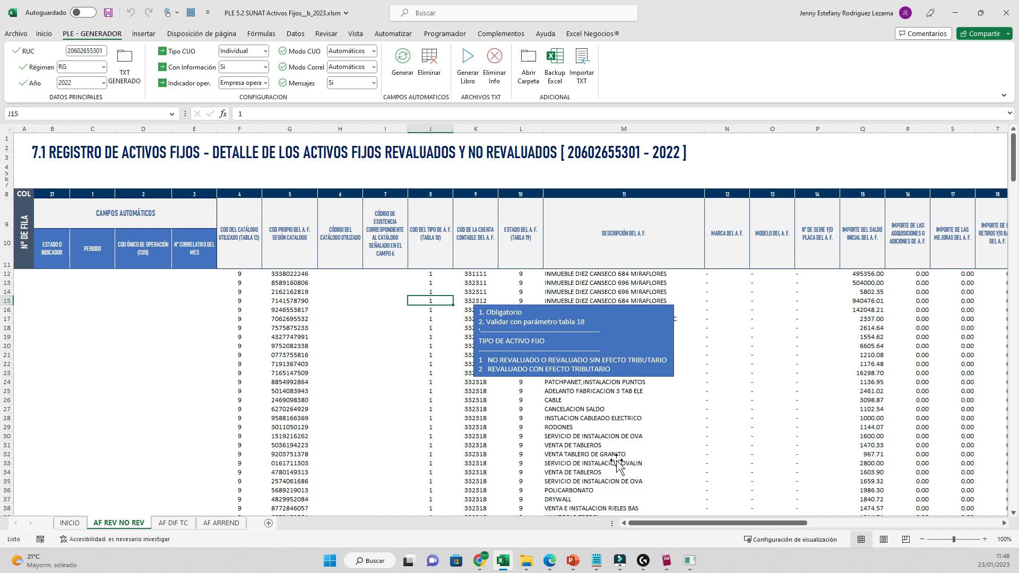
pyautogui.hotkey('ctrl', 'Home')
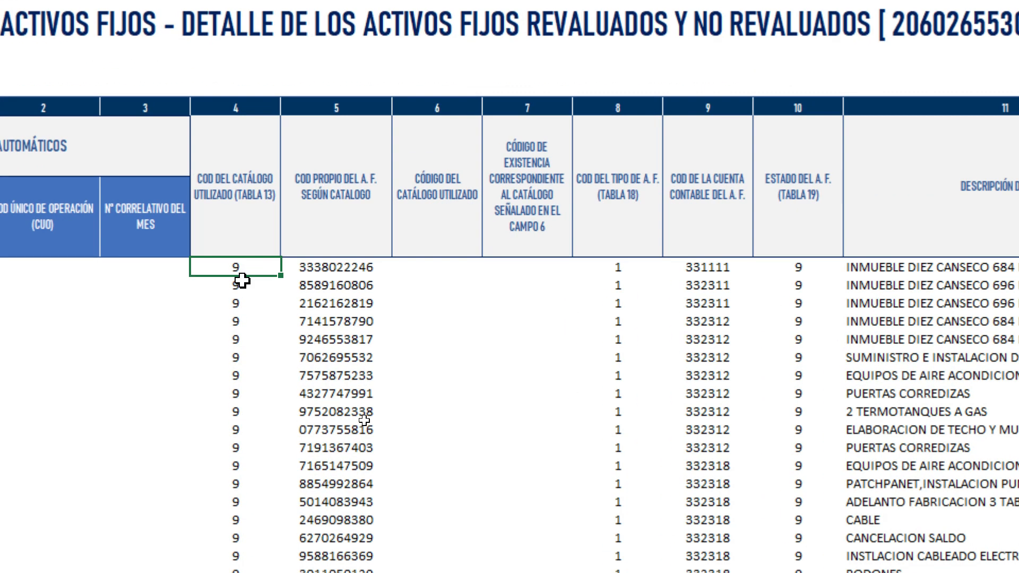
pyautogui.click(247, 291)
pyautogui.click(236, 335)
pyautogui.click(250, 269)
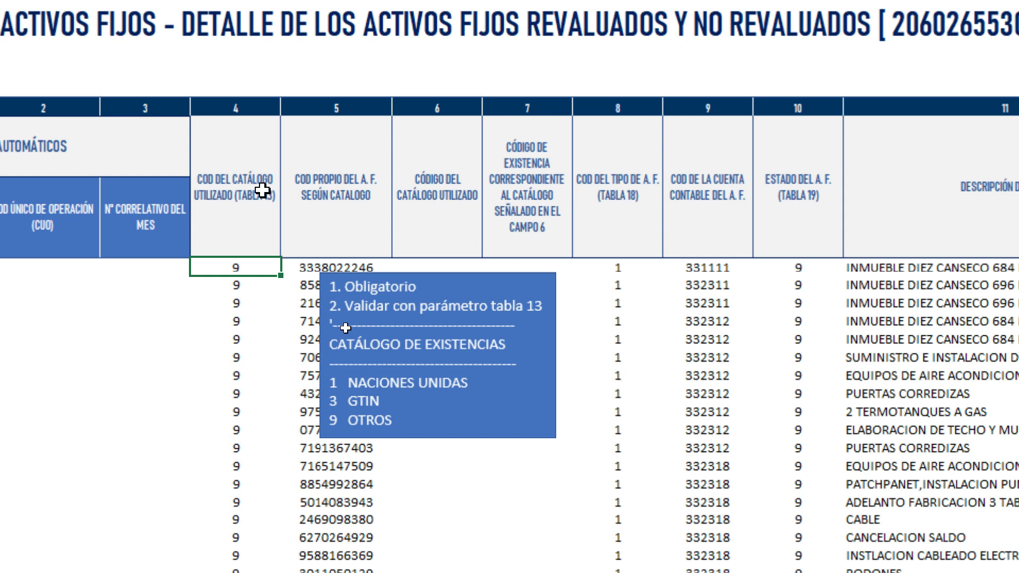
pyautogui.click(241, 320)
pyautogui.click(238, 303)
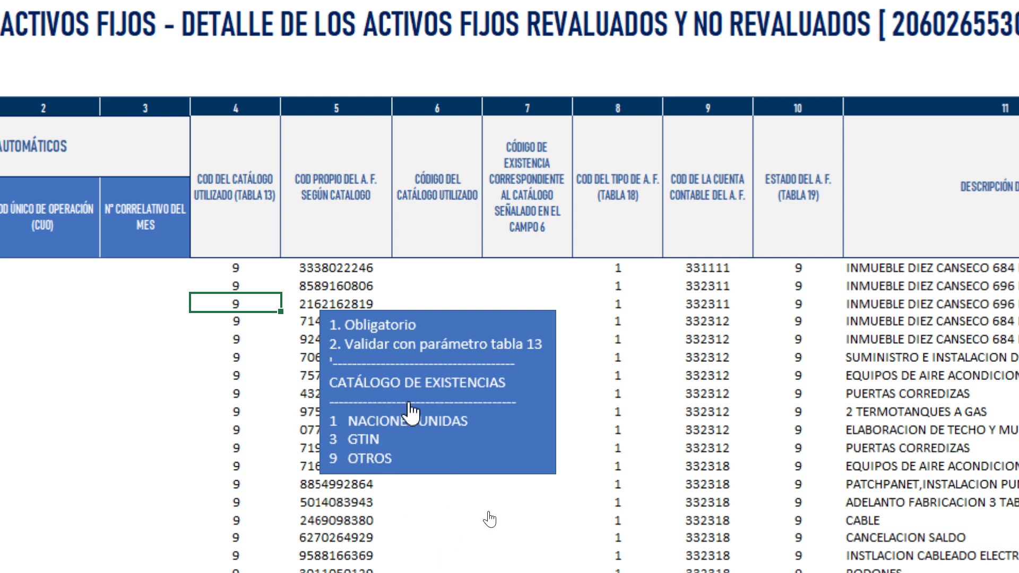
pyautogui.click(398, 421)
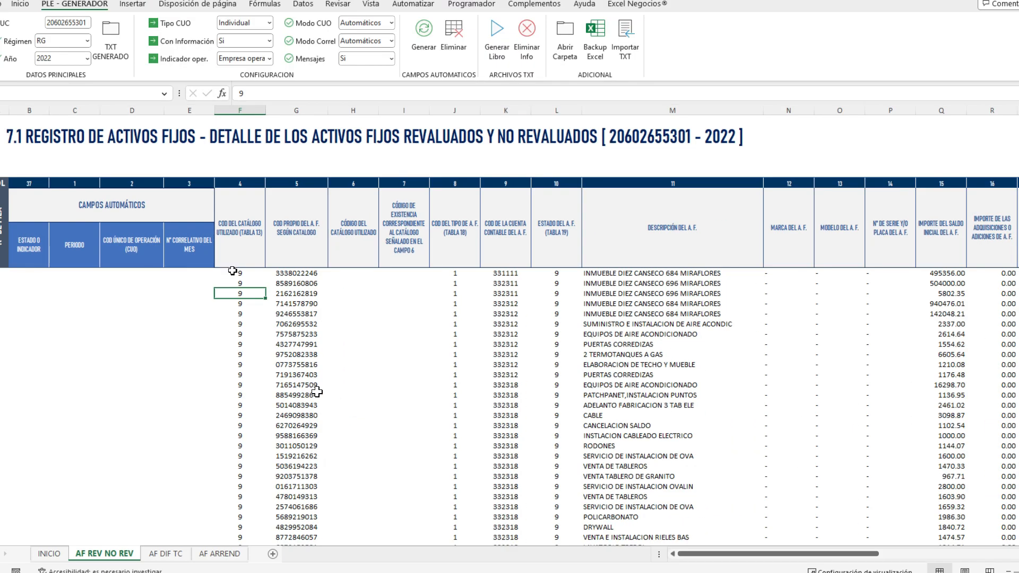
pyautogui.click(241, 234)
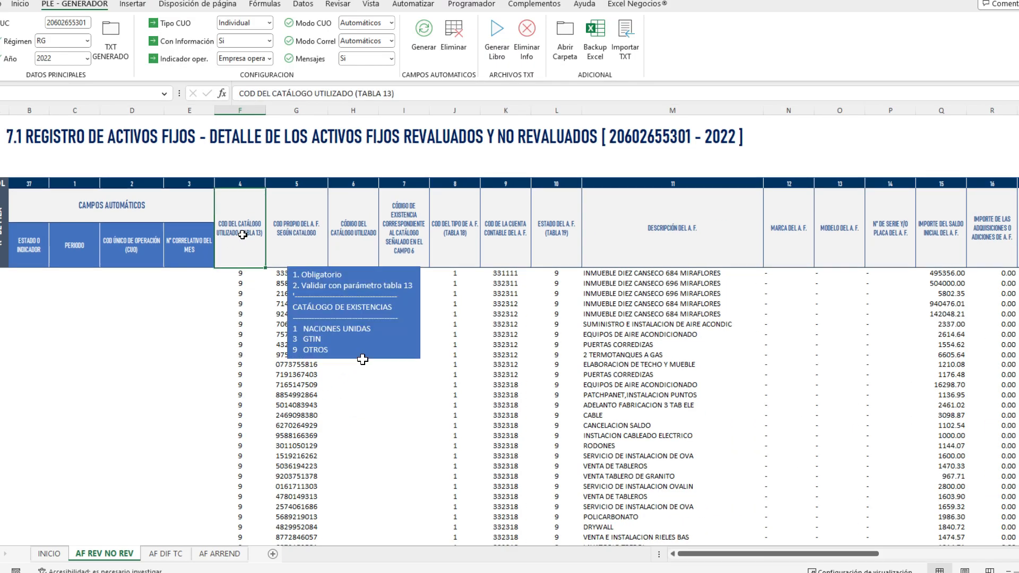
pyautogui.click(333, 321)
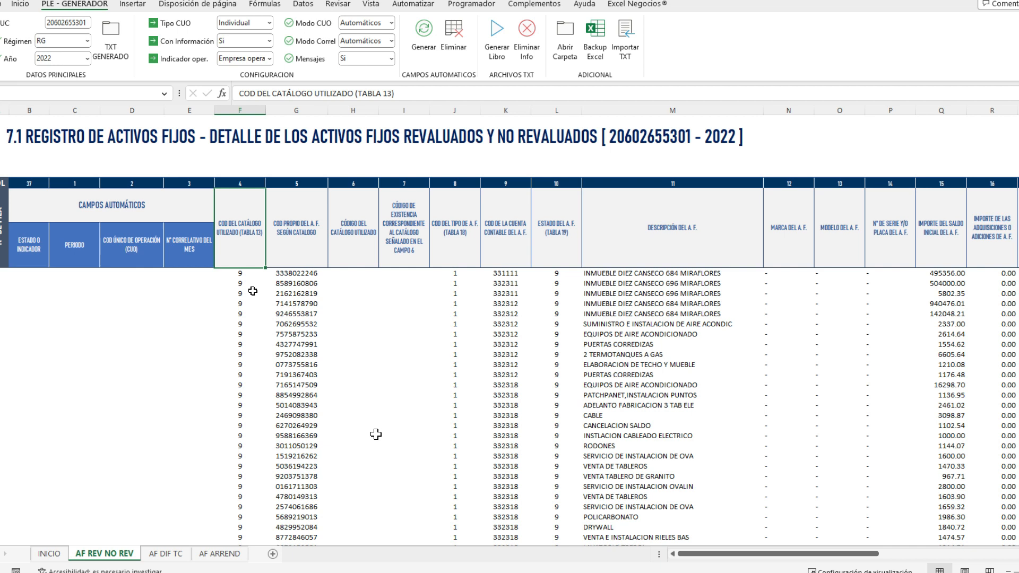
pyautogui.press('Right')
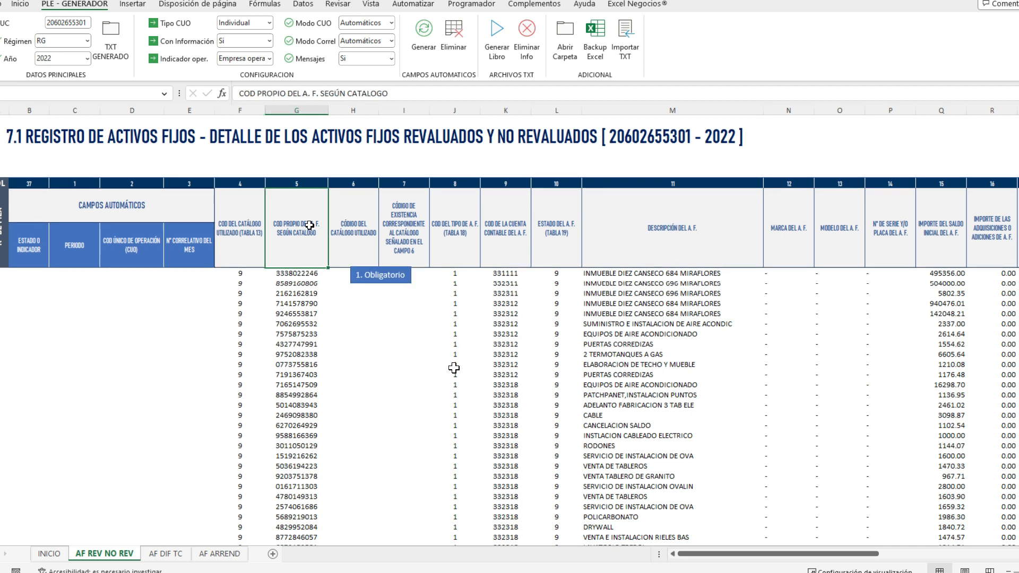
pyautogui.click(311, 275)
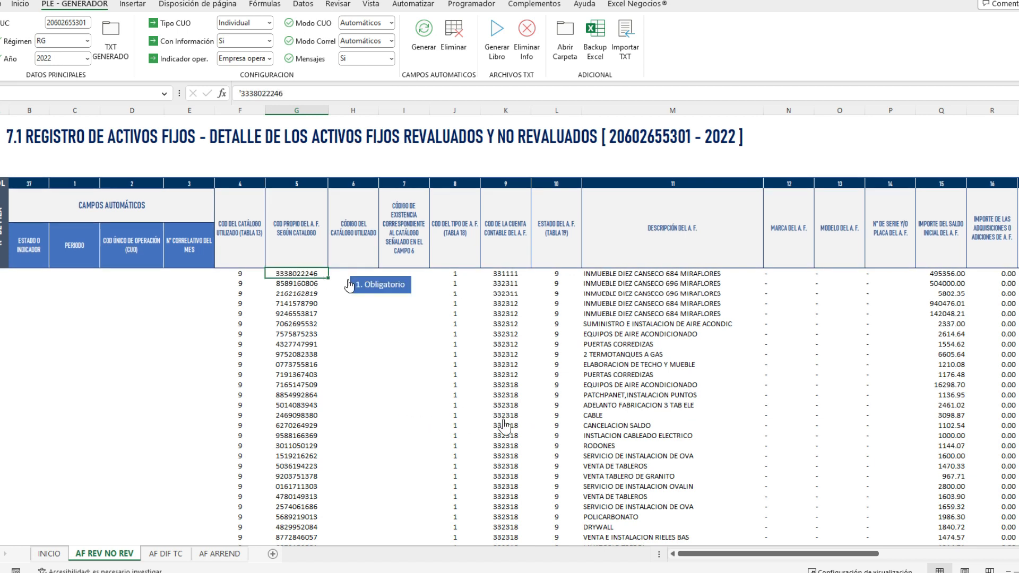
pyautogui.click(351, 273)
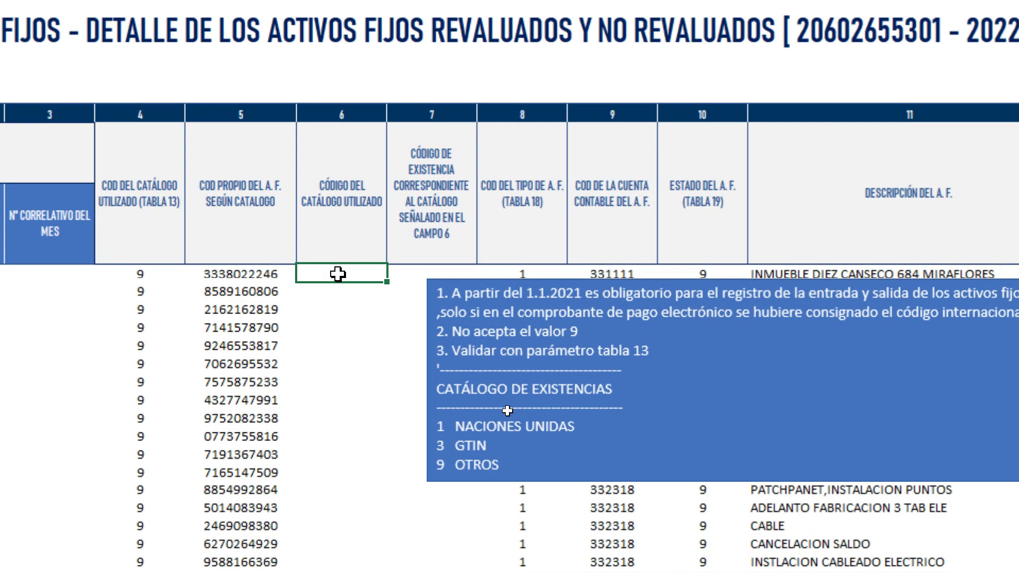
pyautogui.click(507, 314)
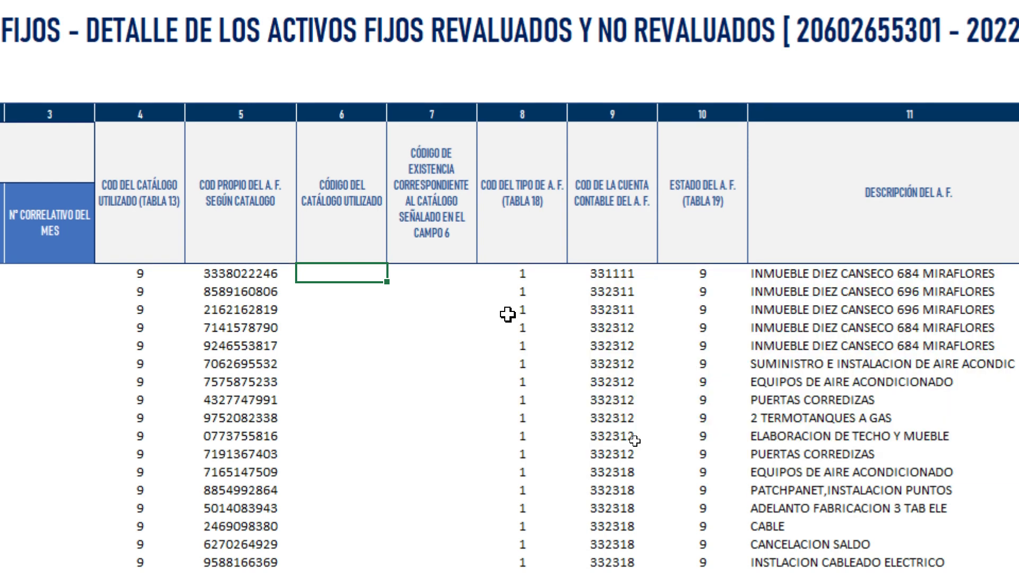
pyautogui.click(345, 309)
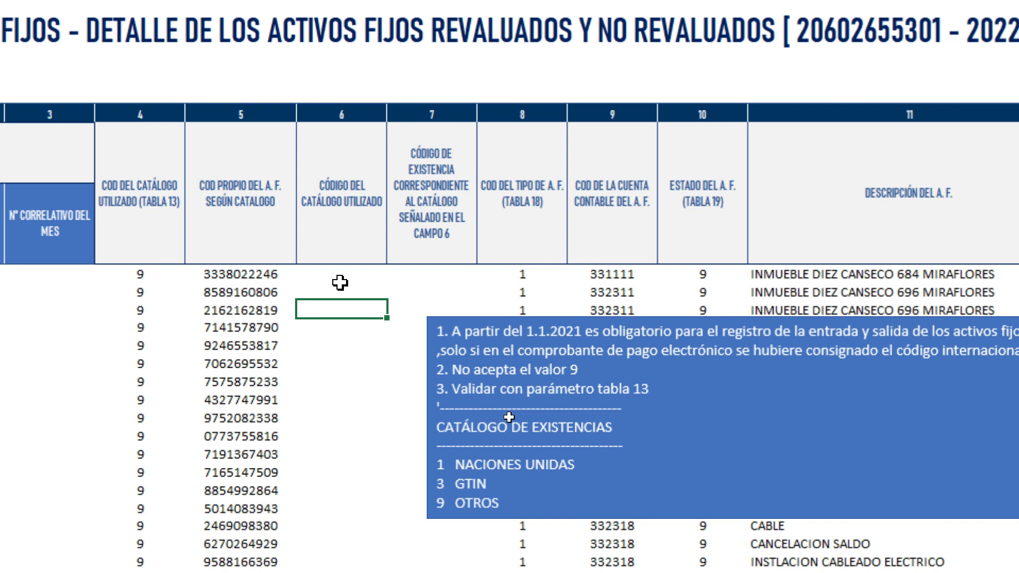
pyautogui.click(335, 273)
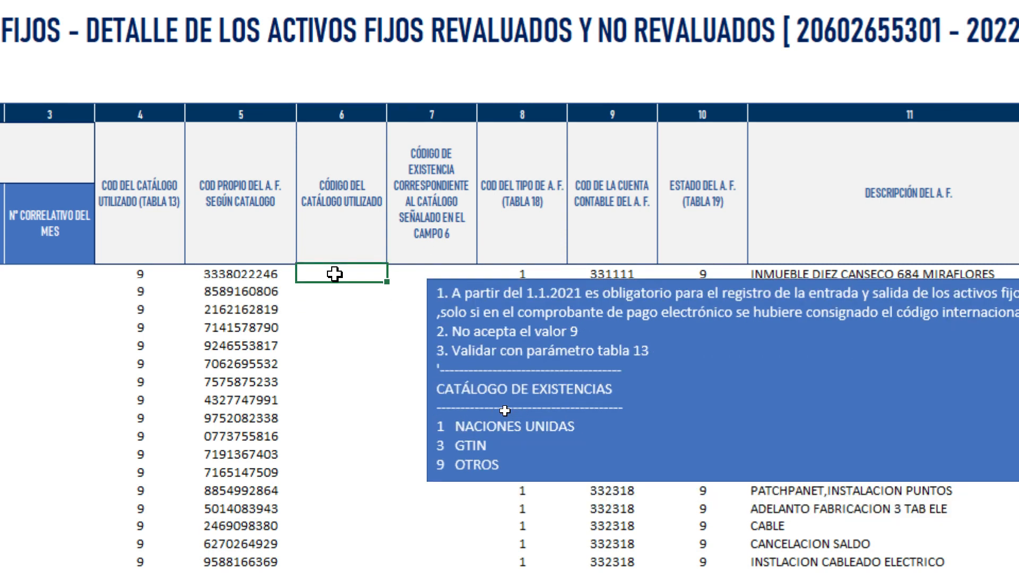
# - Enter 1 as catalogue used in H12 and 1 as catalogue code in F12
pyautogui.write('1')
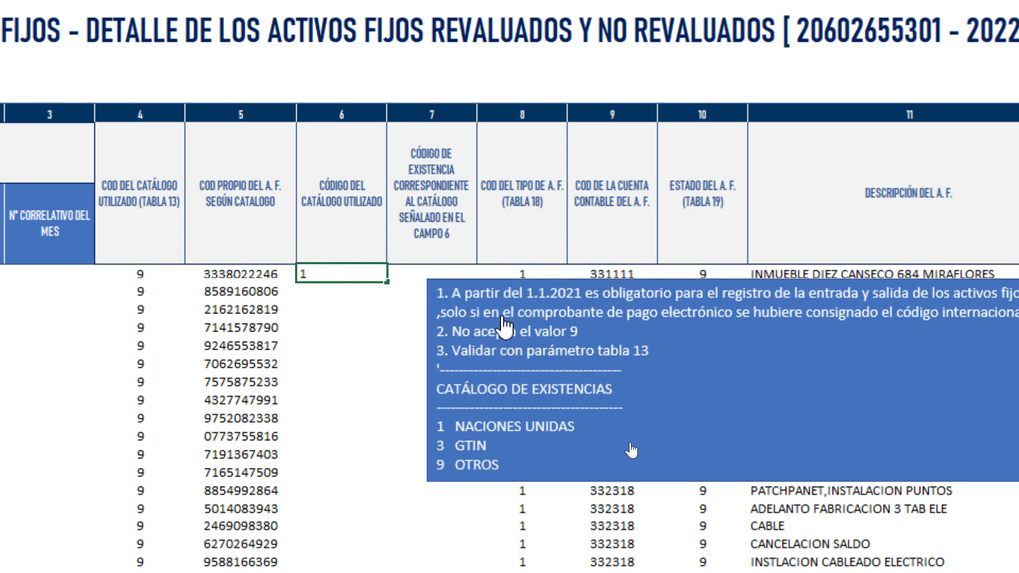
pyautogui.press('Return')
pyautogui.moveTo(213, 274); pyautogui.dragTo(186, 399)
pyautogui.click(171, 234)
pyautogui.click(175, 245)
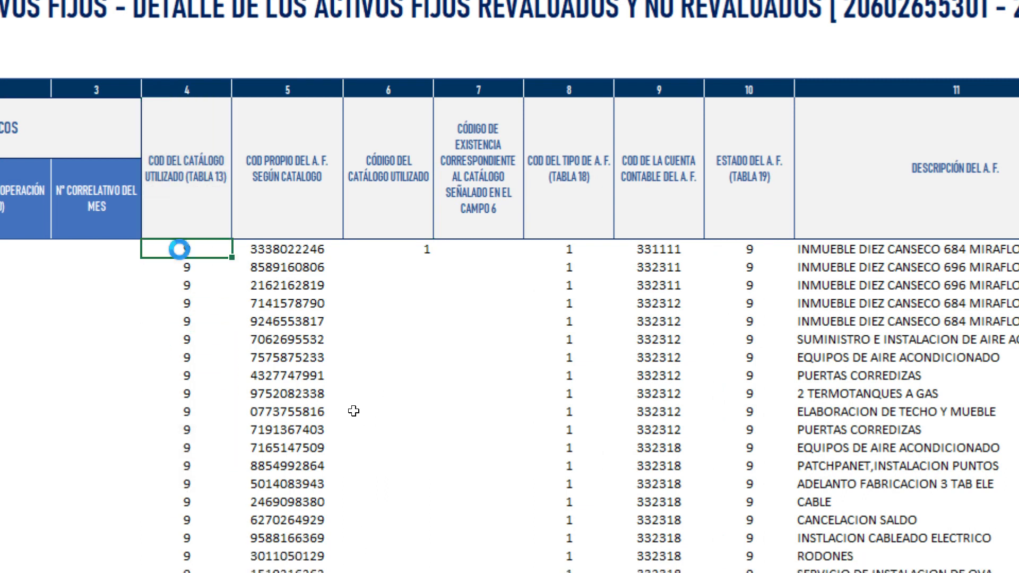
pyautogui.write('1')
pyautogui.press('Return')
# - Fill catalogue code 1 down column F for every asset and review the field hints
pyautogui.write('1')
pyautogui.moveTo(198, 237); pyautogui.dragTo(212, 262)
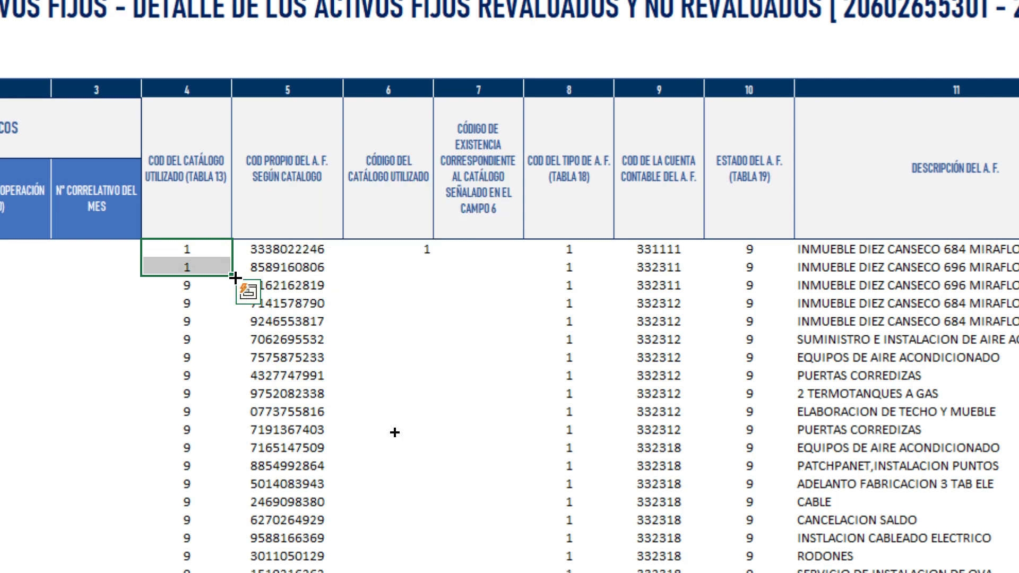
pyautogui.doubleClick(232, 276)
pyautogui.click(419, 248)
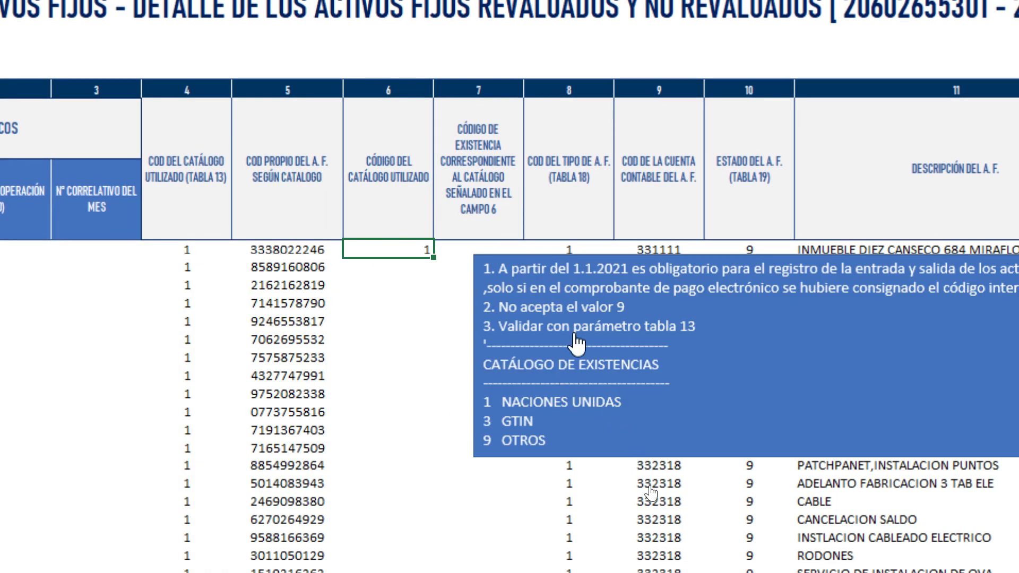
pyautogui.click(511, 402)
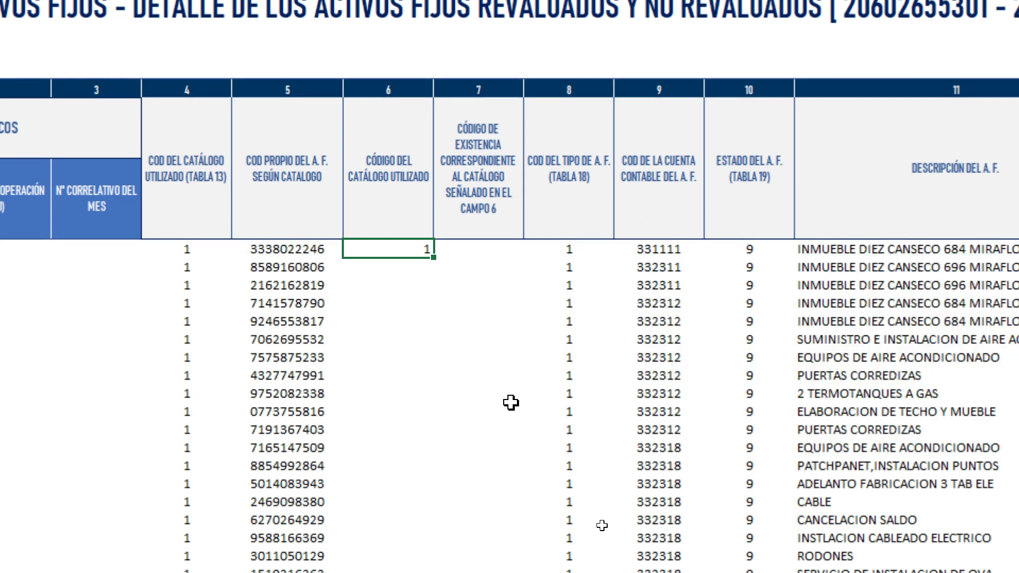
pyautogui.click(485, 247)
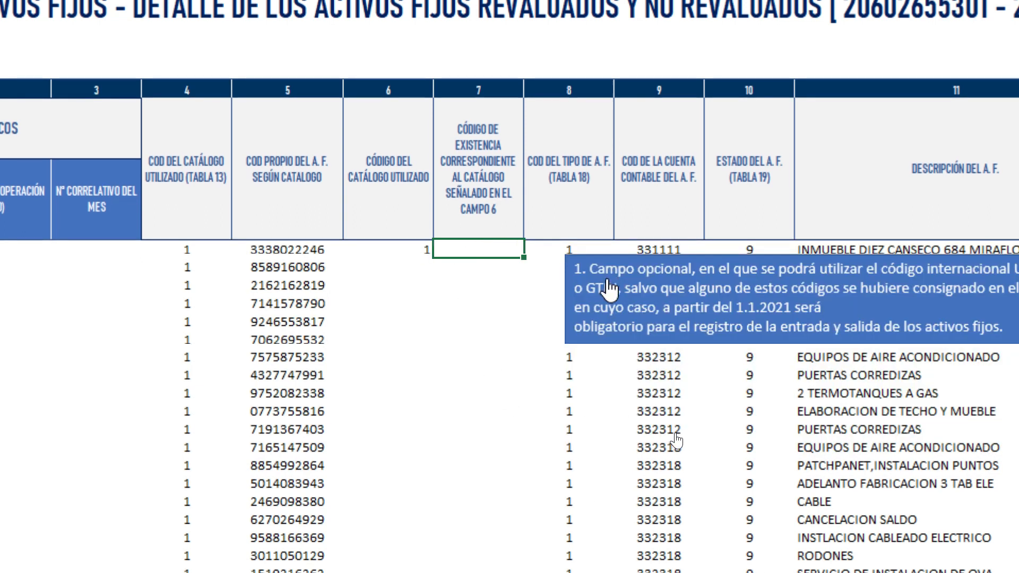
pyautogui.click(635, 293)
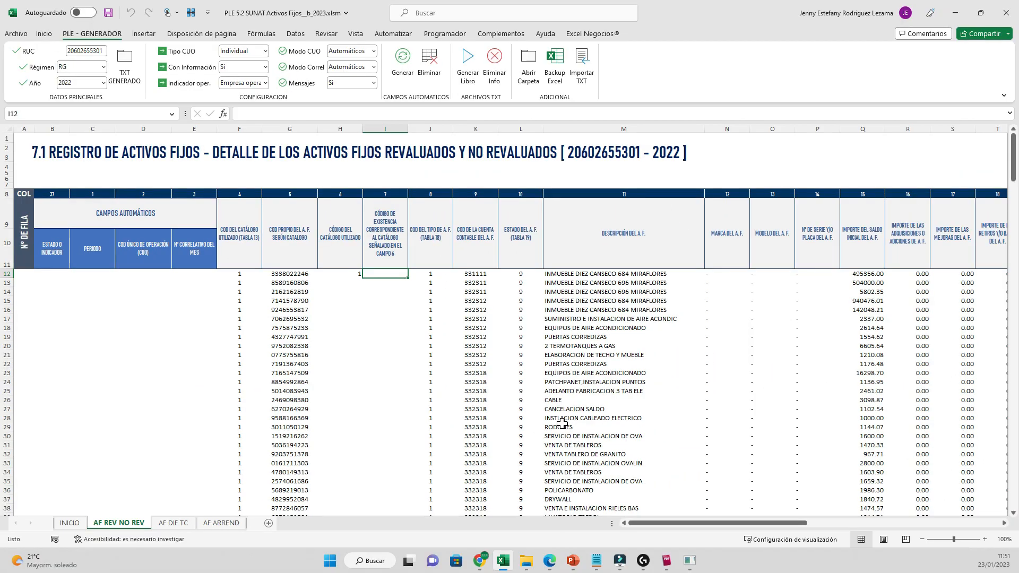
# - Open CCNU_mod5_0.xlsm from the INFO folder of the PLE- 7.1-7.3-7.4 project
pyautogui.click(526, 560)
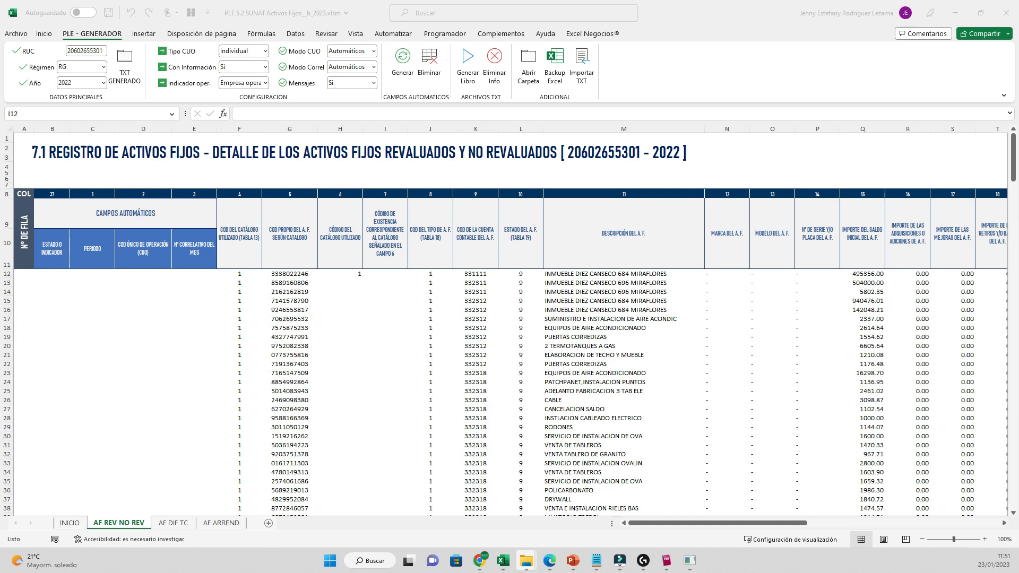
pyautogui.click(468, 509)
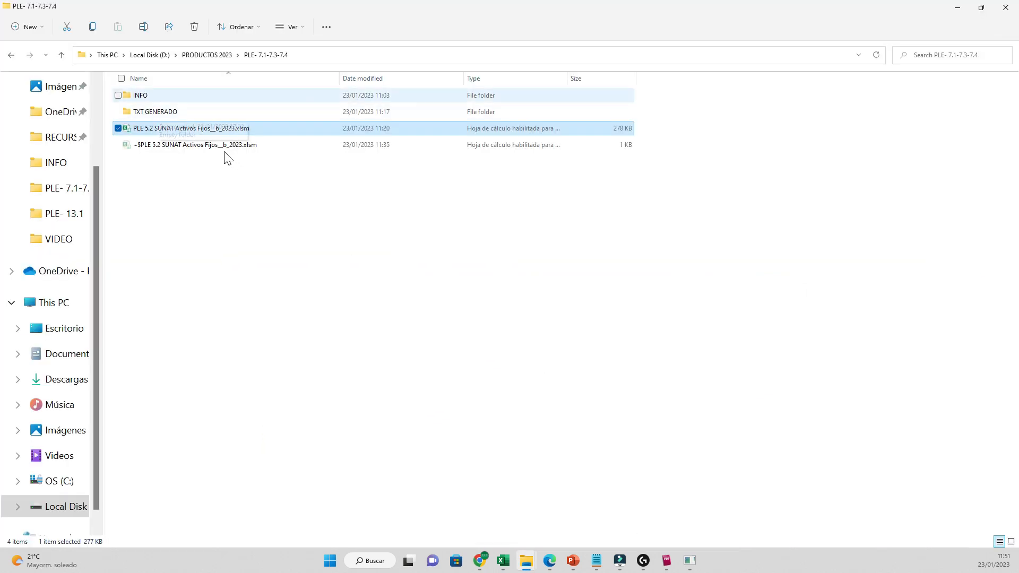
pyautogui.press('Up')
pyautogui.press('Up')
pyautogui.press('Return')
pyautogui.doubleClick(163, 96)
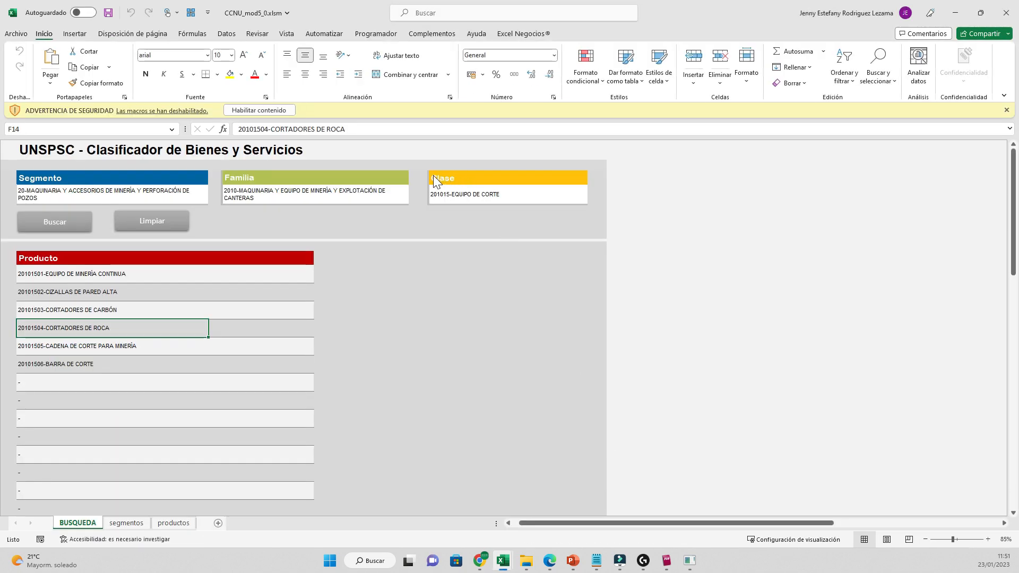
# - Enable the classifier's macros, copy code 20101504, and minimize back to the register workbook
pyautogui.click(260, 110)
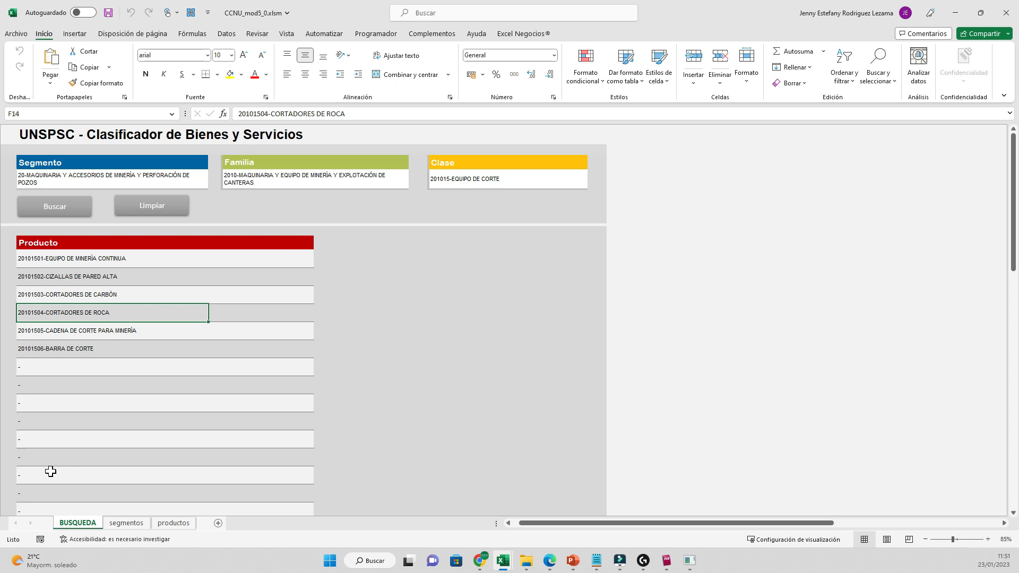
pyautogui.click(260, 113)
pyautogui.moveTo(268, 113); pyautogui.dragTo(238, 113)
pyautogui.hotkey('ctrl', 'c')
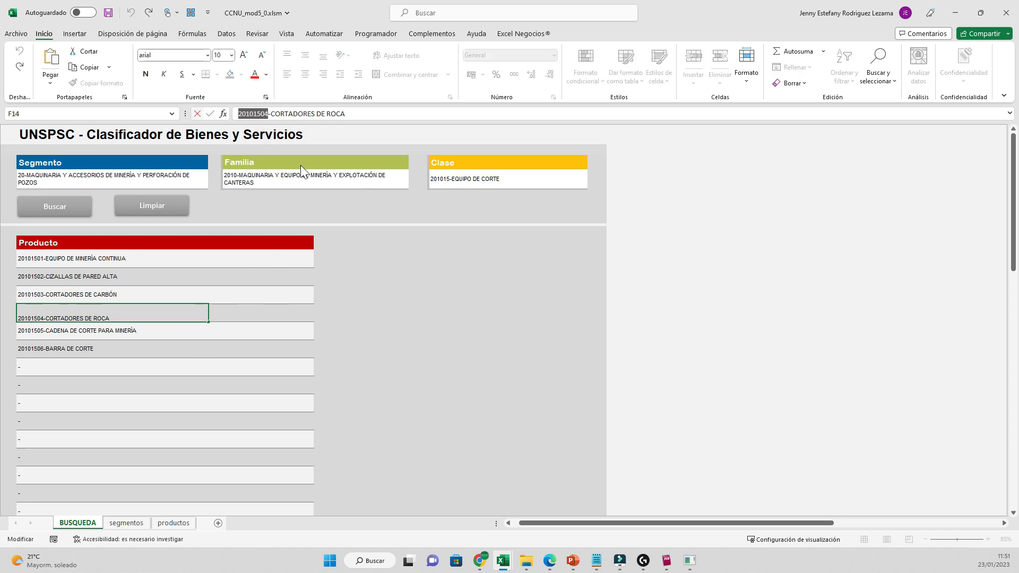
pyautogui.press('Escape')
pyautogui.click(955, 13)
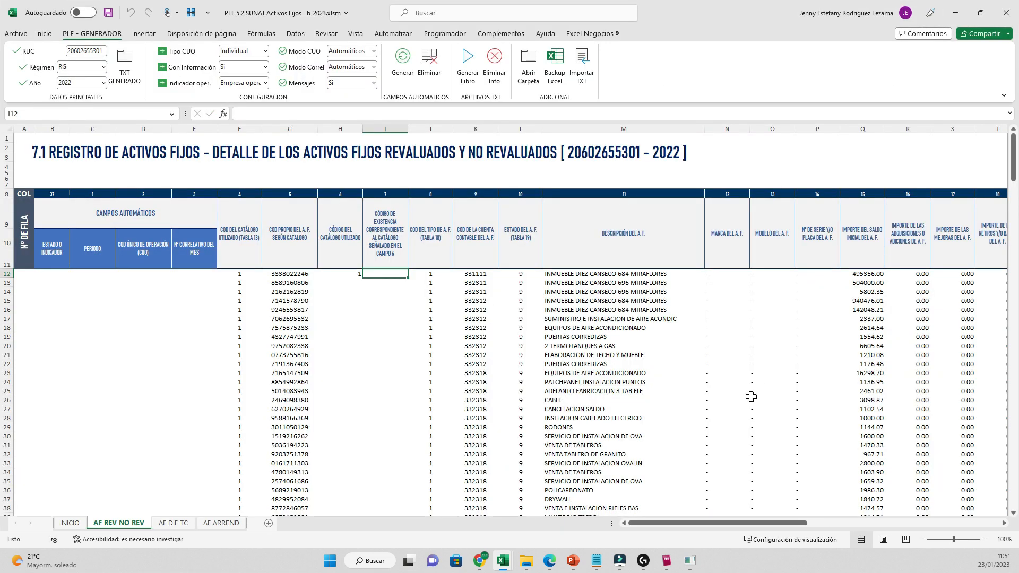
# - Paste the product code into I12, then clear cells H12:I12 so they stay empty
pyautogui.hotkey('ctrl', 'v')
pyautogui.press('Return')
pyautogui.press('Return')
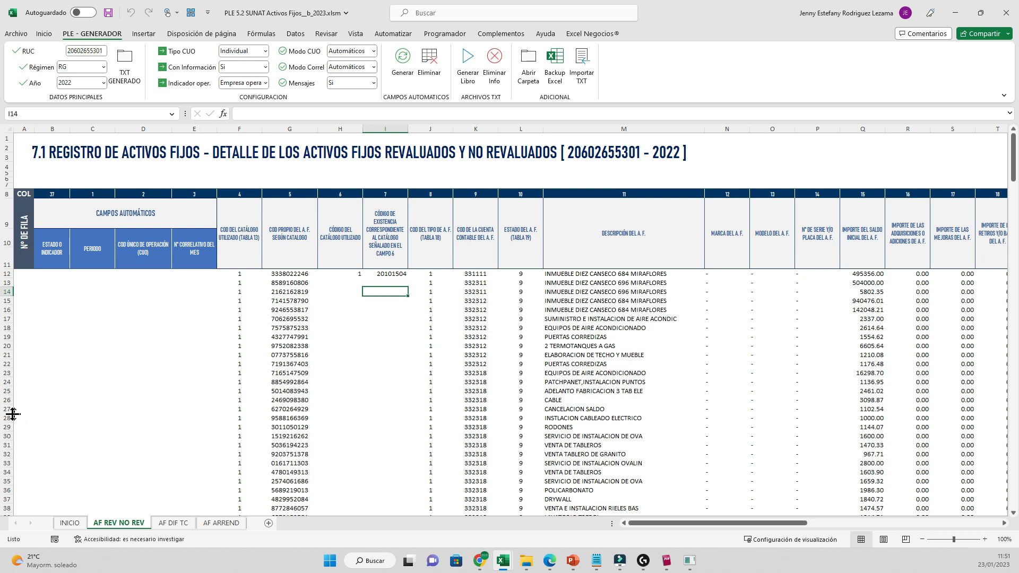
pyautogui.click(7, 273)
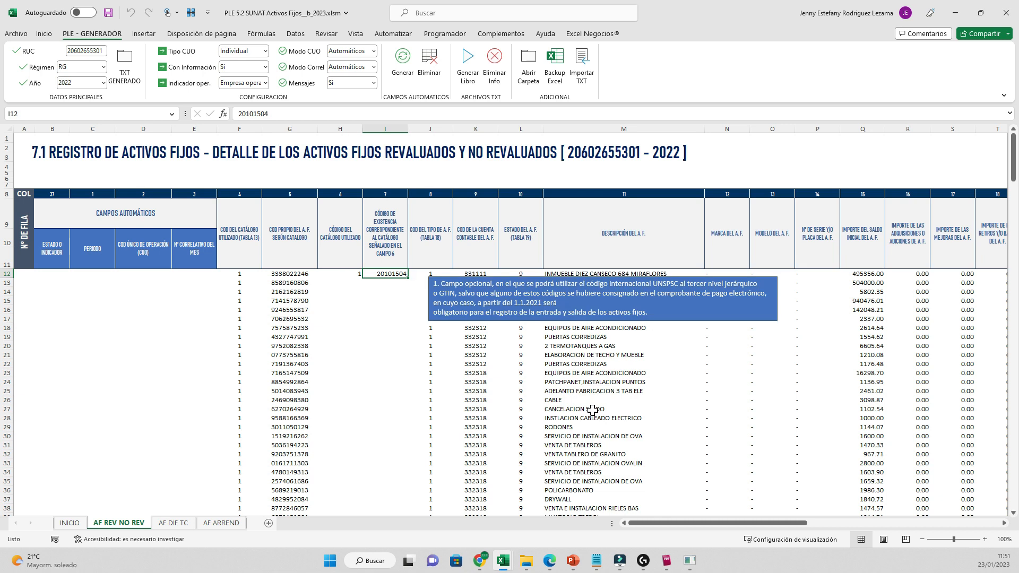
pyautogui.click(688, 436)
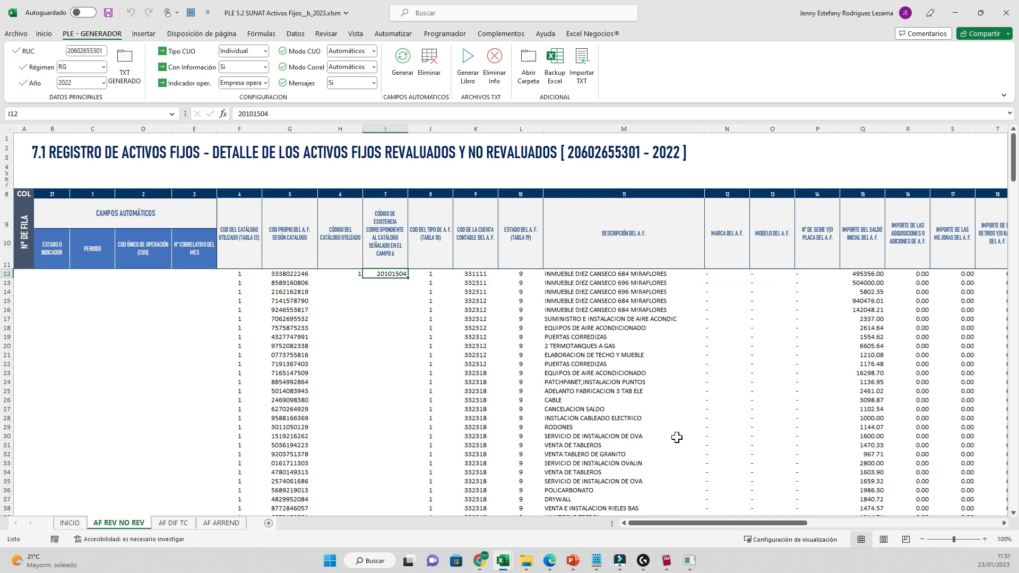
pyautogui.click(7, 274)
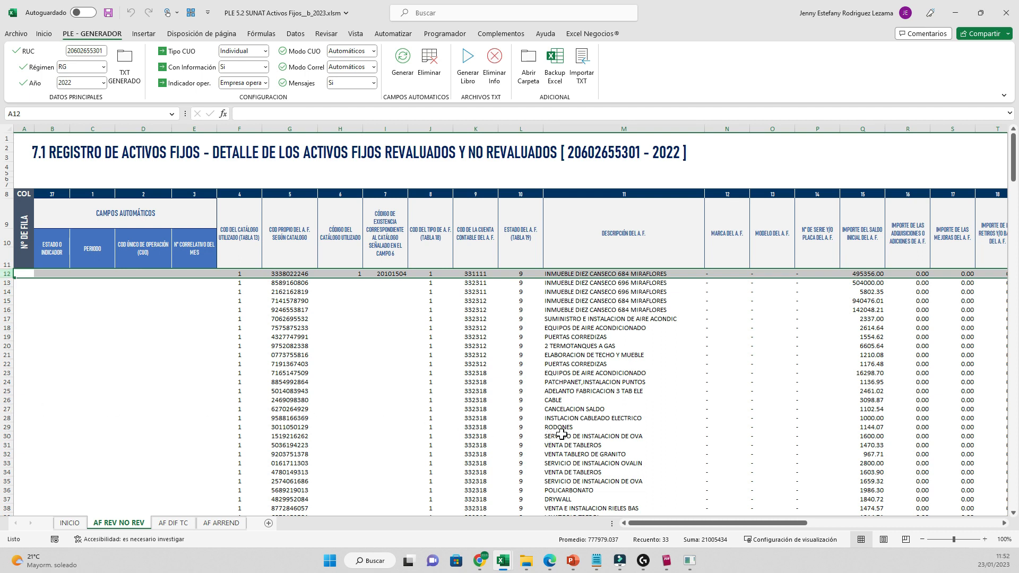
pyautogui.click(377, 292)
pyautogui.moveTo(341, 273); pyautogui.dragTo(392, 274)
pyautogui.press('Delete')
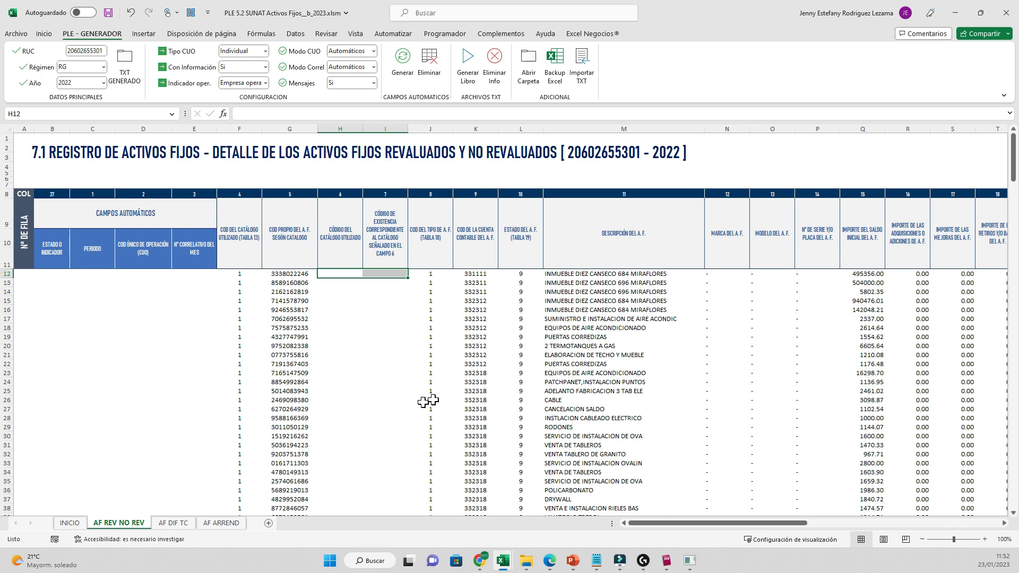
# - Fill catalogue code 9 into column F from F12 down to the last asset
pyautogui.click(240, 274)
pyautogui.click(369, 349)
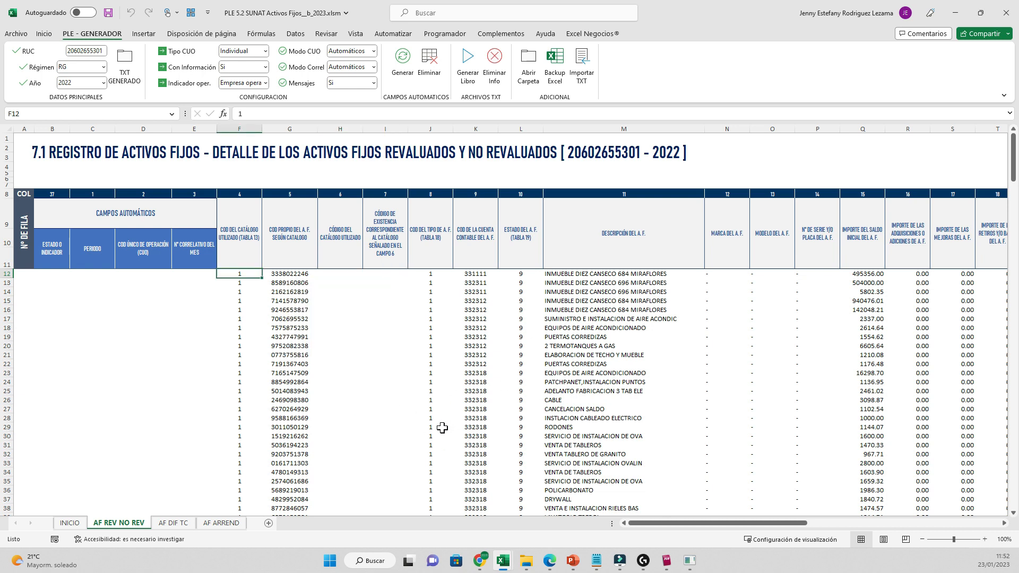
pyautogui.write('9')
pyautogui.press('Return')
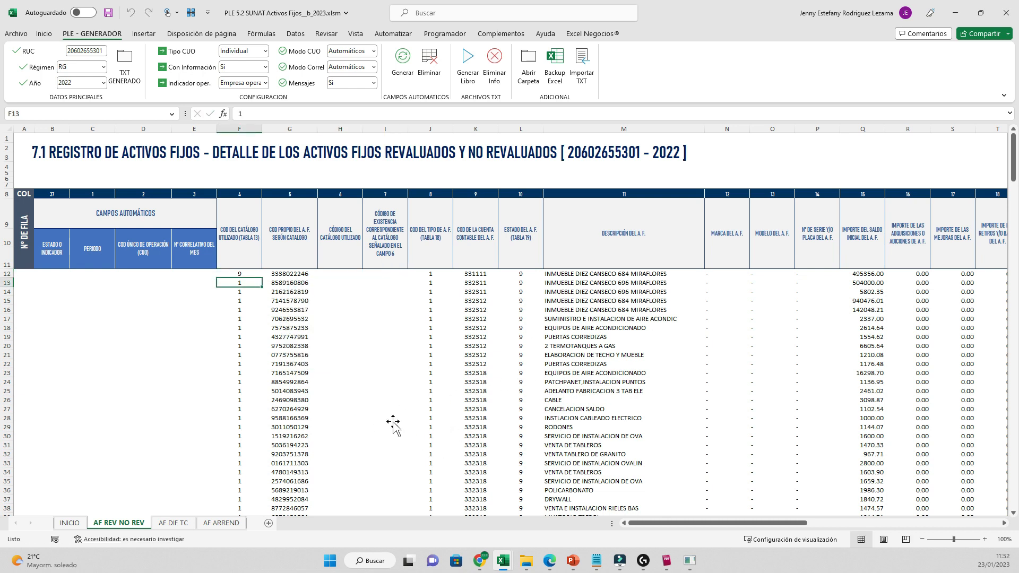
pyautogui.press('Up')
pyautogui.hotkey('ctrl', 'shift', 'Down')
pyautogui.hotkey('ctrl', 'd')
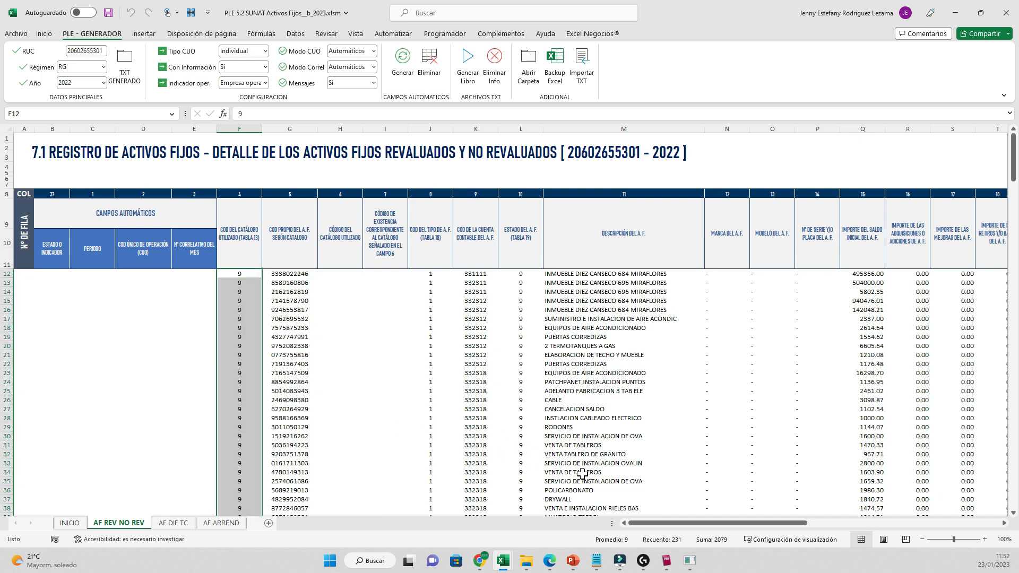
pyautogui.click(479, 559)
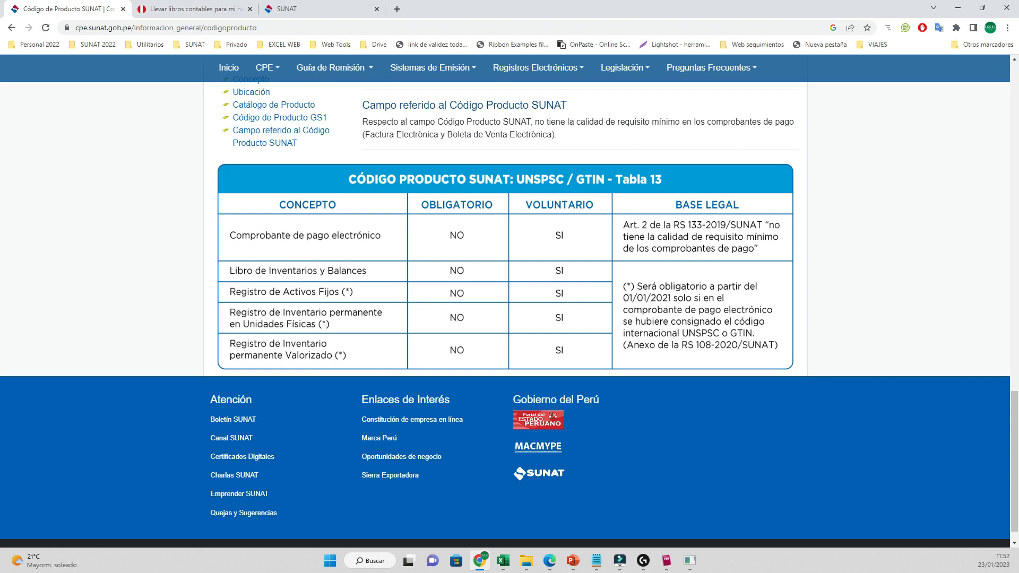
pyautogui.scroll(12, 509, 313)
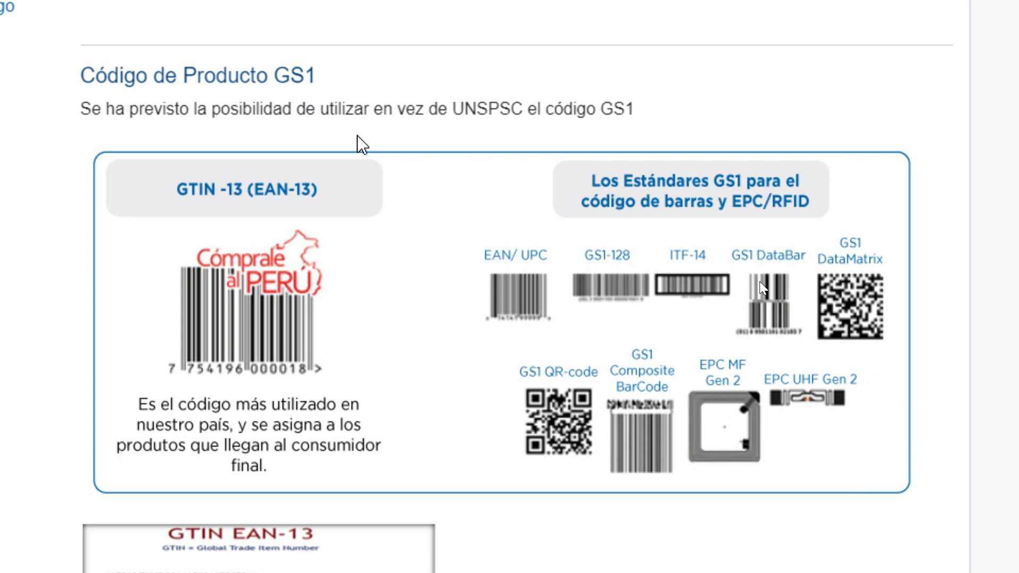
pyautogui.scroll(3, 371, 139)
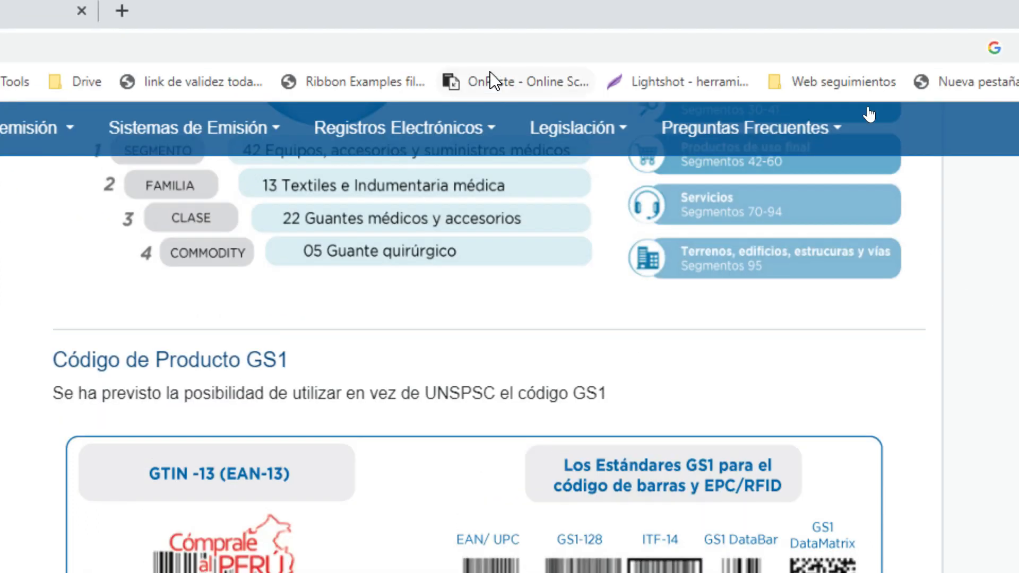
pyautogui.scroll(2, 610, 372)
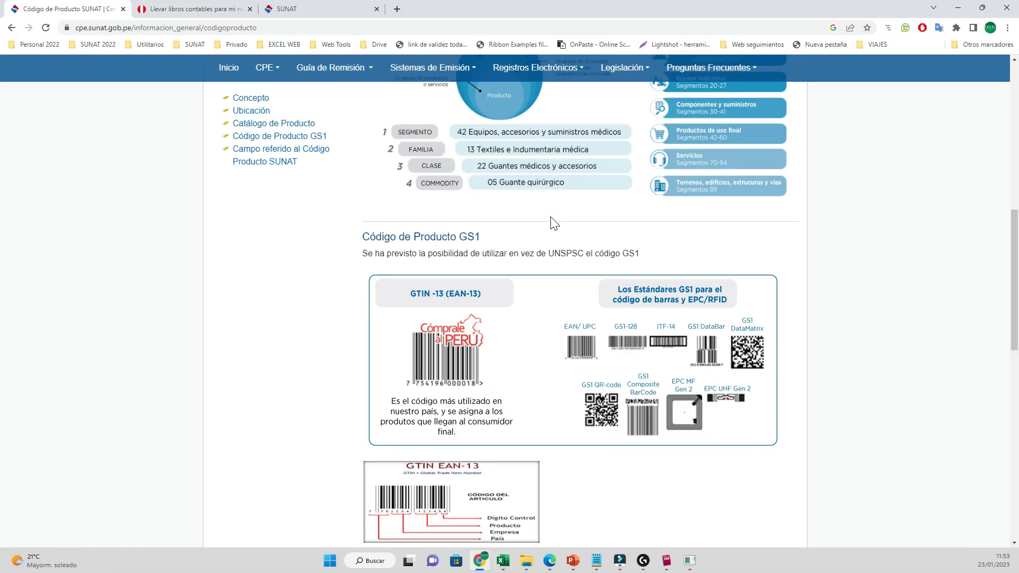
pyautogui.click(957, 7)
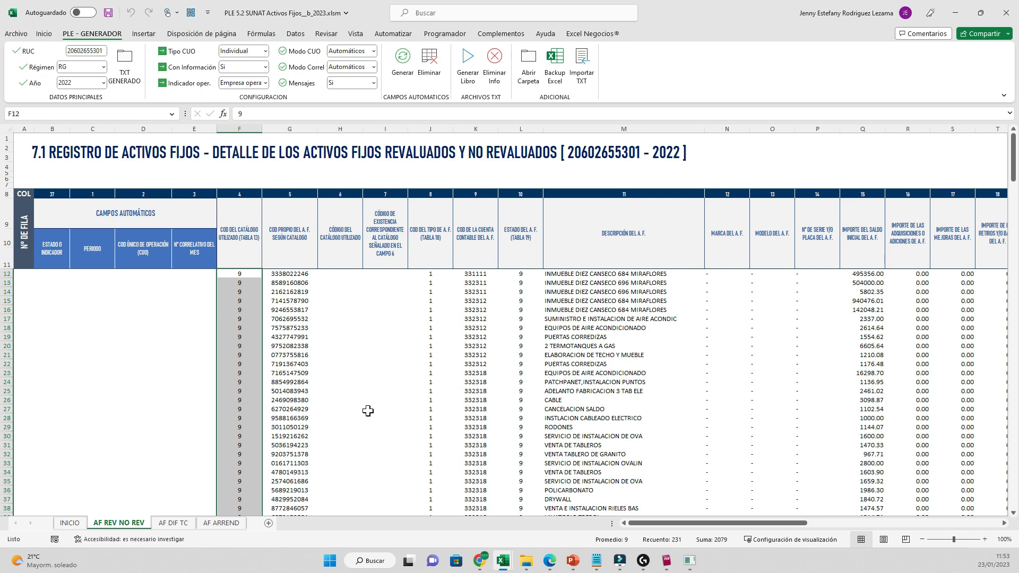
pyautogui.hotkey('ctrl', 'Home')
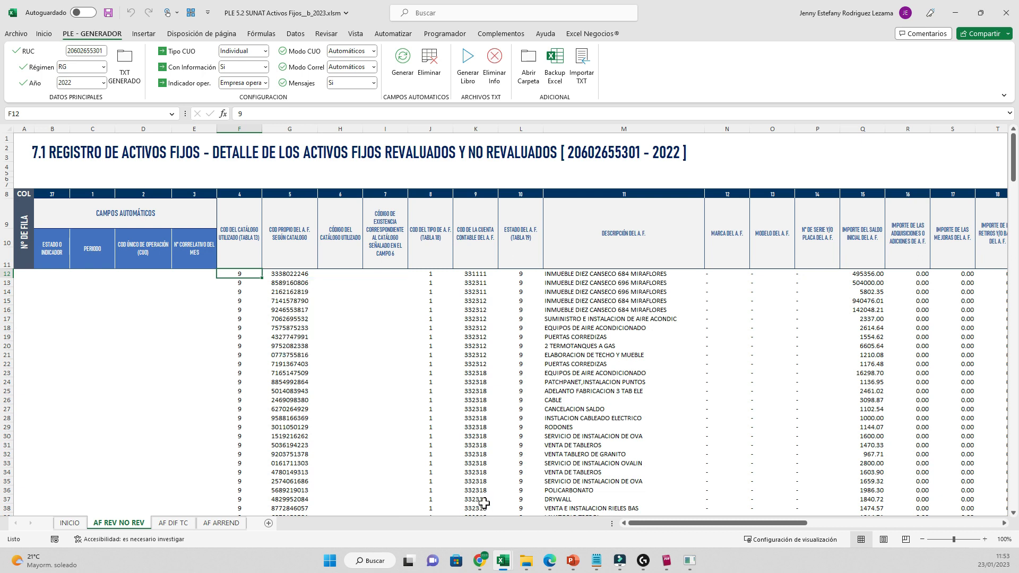
pyautogui.press('Right')
pyautogui.hotkey('shift', 'Down')
pyautogui.hotkey('shift', 'Down')
pyautogui.hotkey('shift', 'Down')
pyautogui.hotkey('shift', 'Down')
pyautogui.hotkey('shift', 'Down')
pyautogui.hotkey('shift', 'Down')
pyautogui.hotkey('shift', 'Down')
pyautogui.hotkey('shift', 'Down')
pyautogui.hotkey('shift', 'Down')
pyautogui.hotkey('shift', 'Down')
pyautogui.hotkey('shift', 'Down')
pyautogui.hotkey('shift', 'Down')
pyautogui.hotkey('shift', 'Down')
pyautogui.hotkey('shift', 'Down')
pyautogui.hotkey('shift', 'Down')
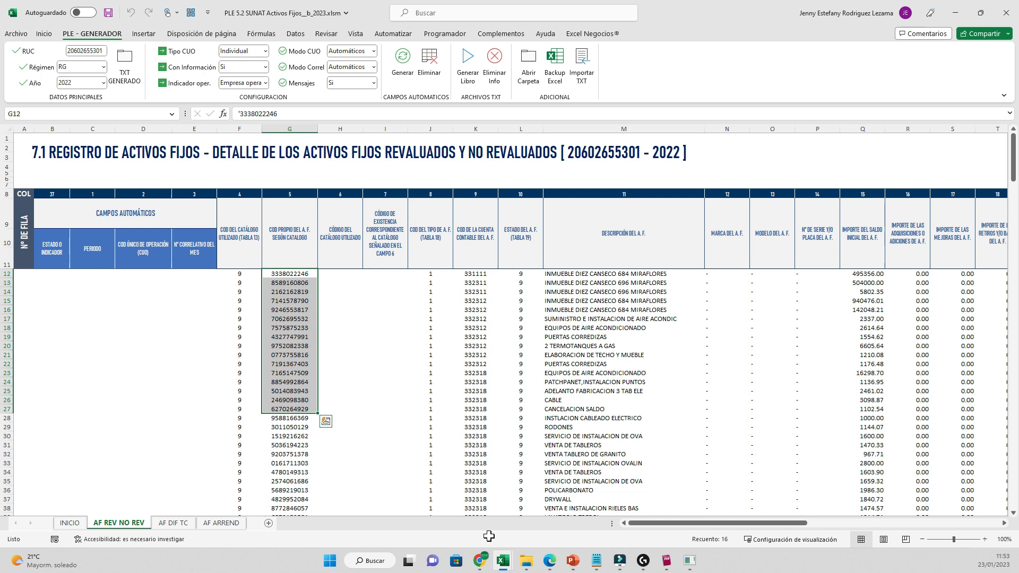
pyautogui.press('Right')
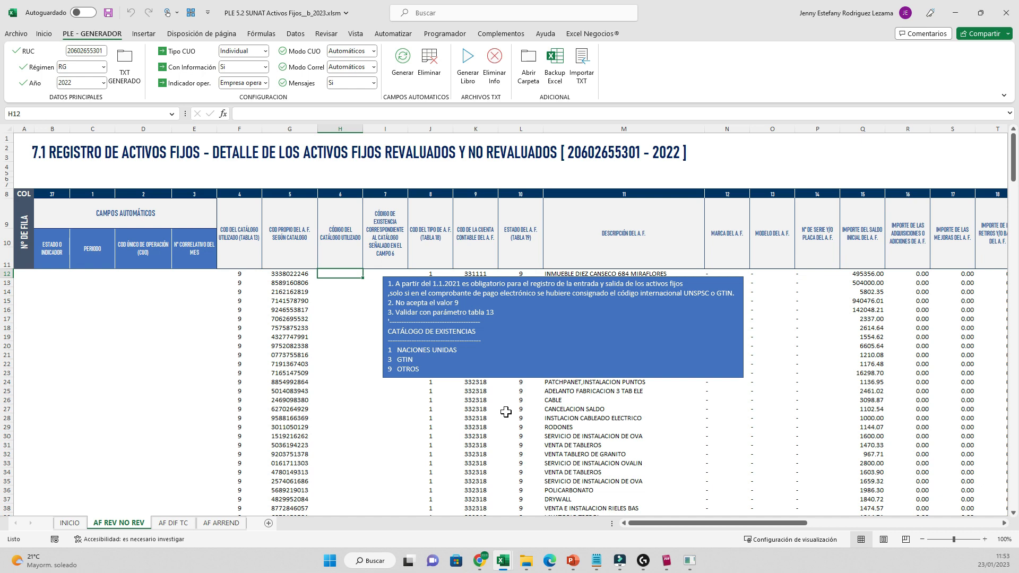
pyautogui.write('1')
pyautogui.press('Tab')
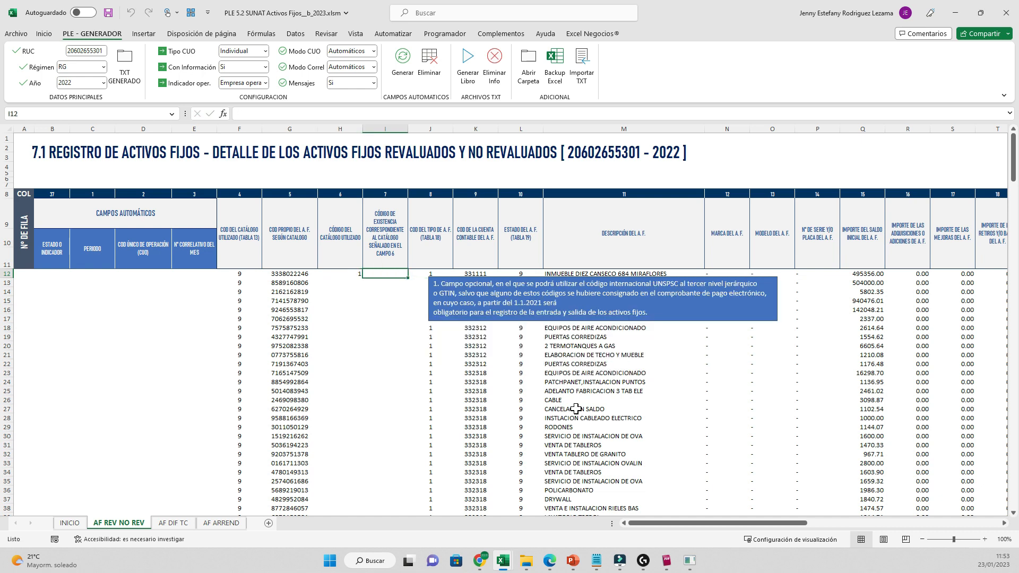
pyautogui.press('Left')
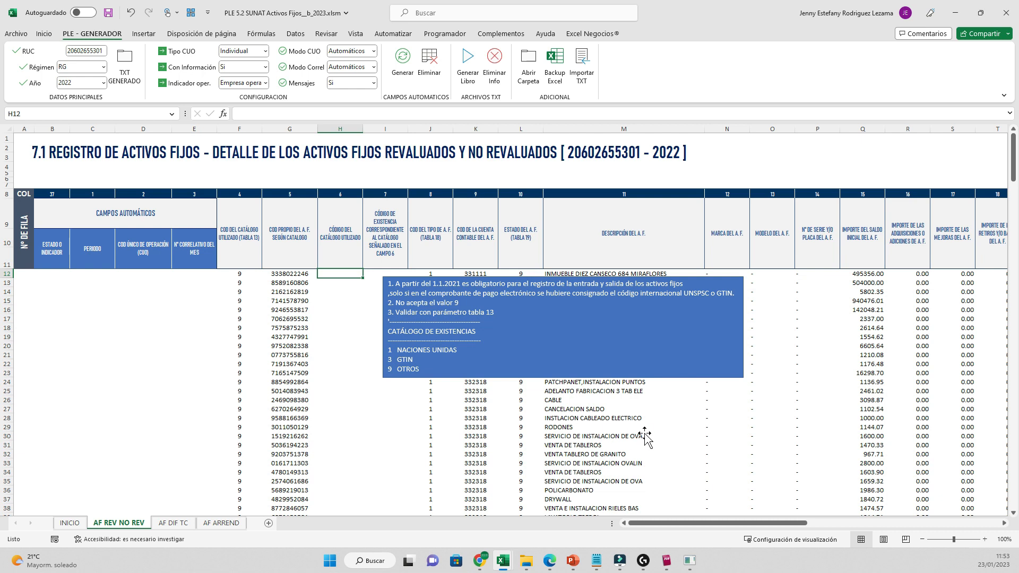
pyautogui.press('Escape')
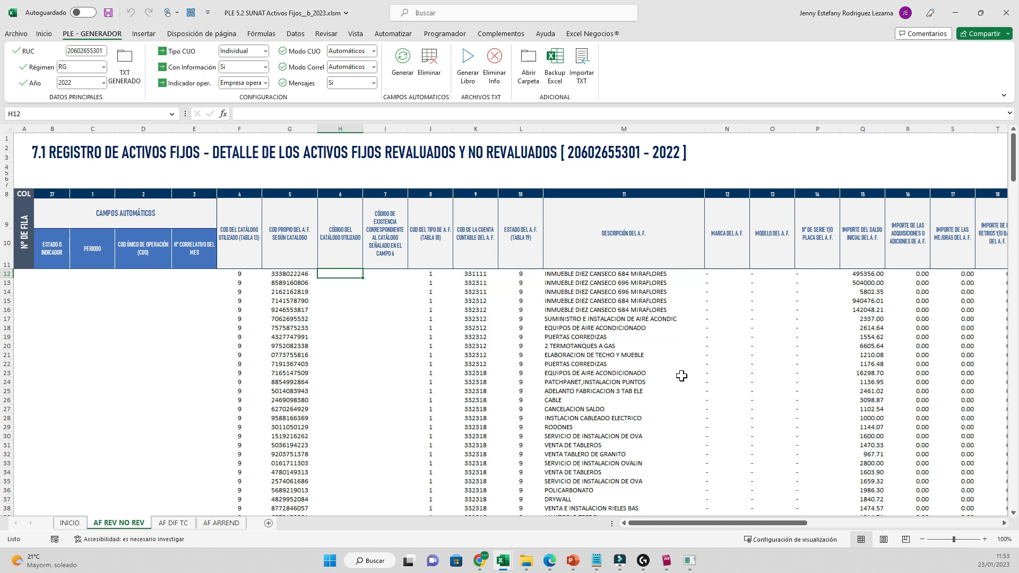
pyautogui.press('Right')
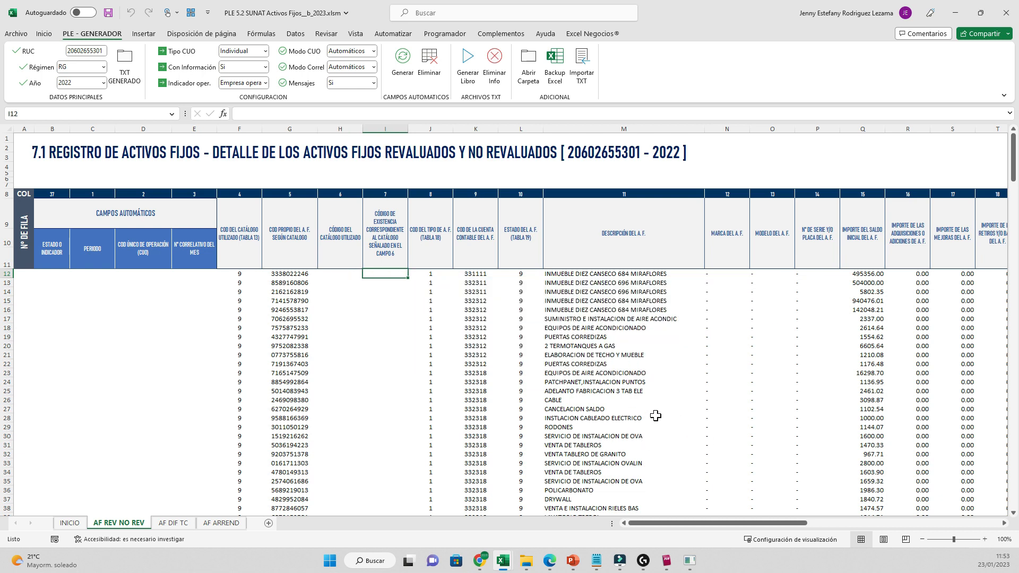
pyautogui.press('Right')
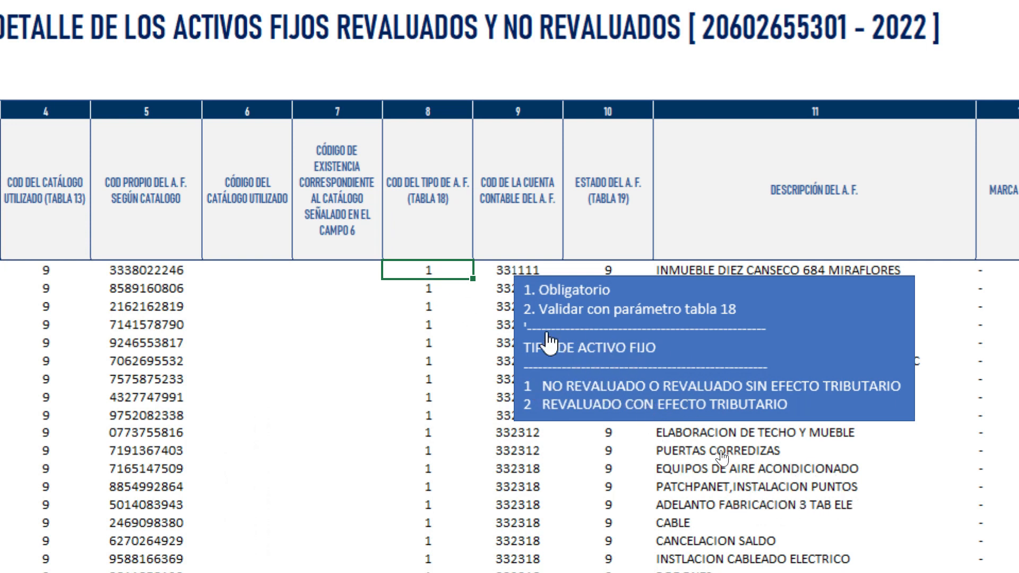
pyautogui.click(600, 354)
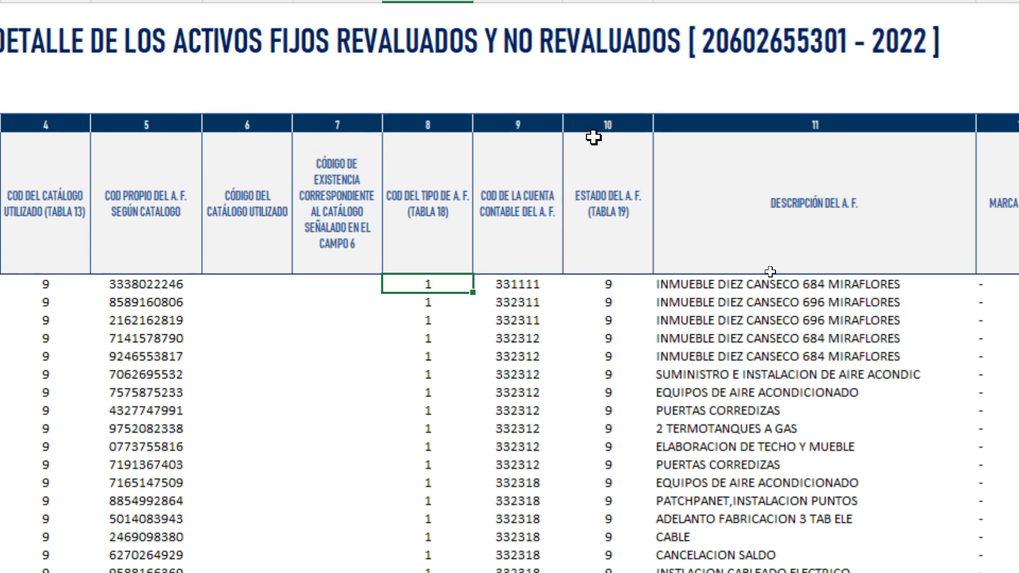
pyautogui.click(615, 279)
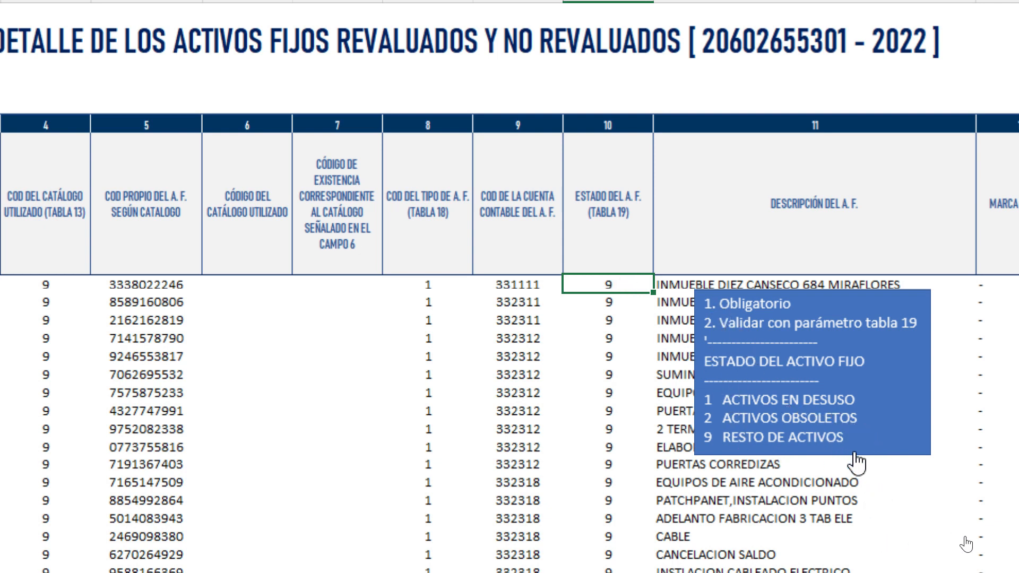
pyautogui.click(827, 399)
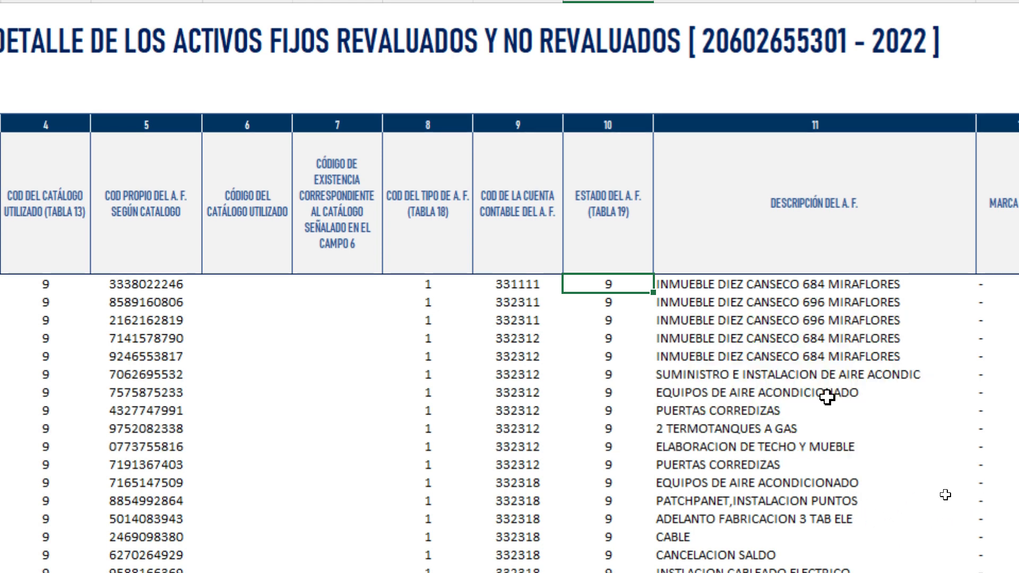
pyautogui.scroll(-2, 833, 419)
pyautogui.hscroll(4, 893, 359)
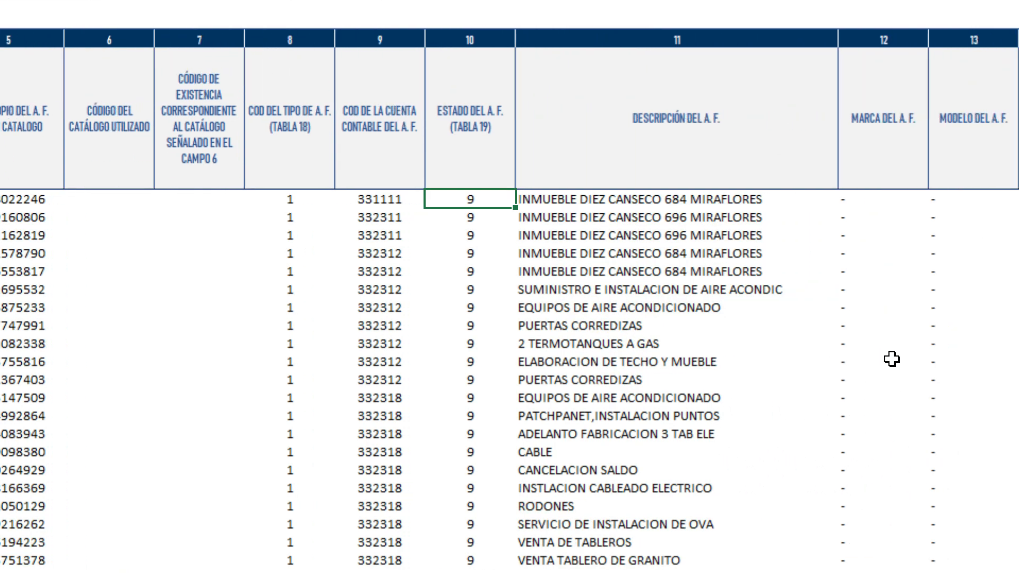
pyautogui.hscroll(3, 893, 363)
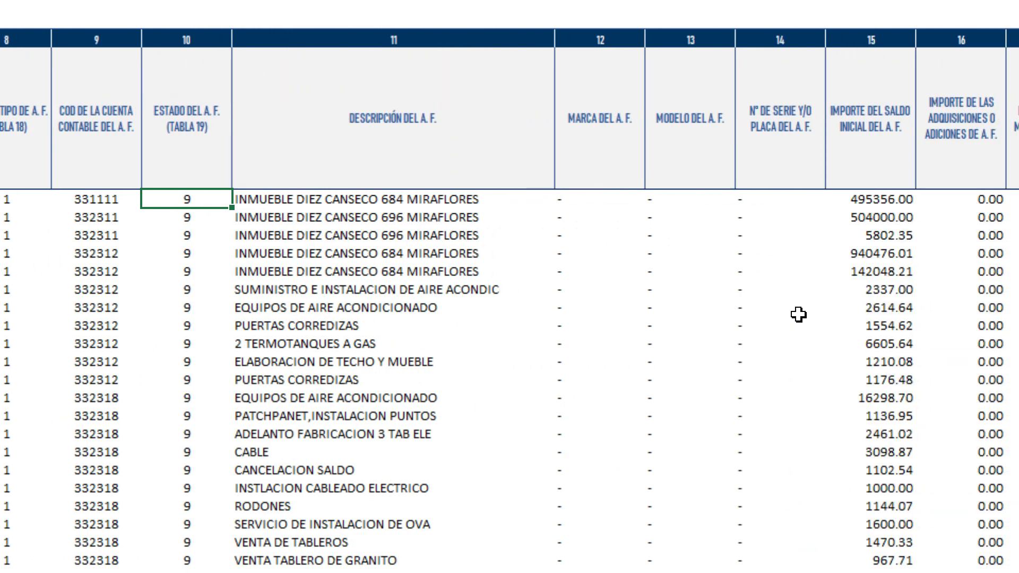
pyautogui.click(582, 188)
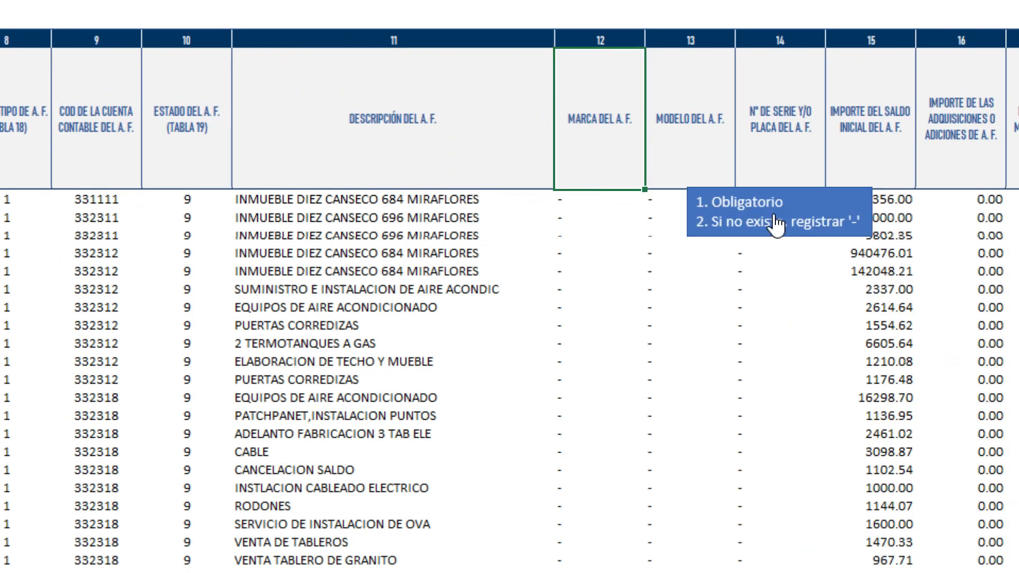
pyautogui.click(693, 161)
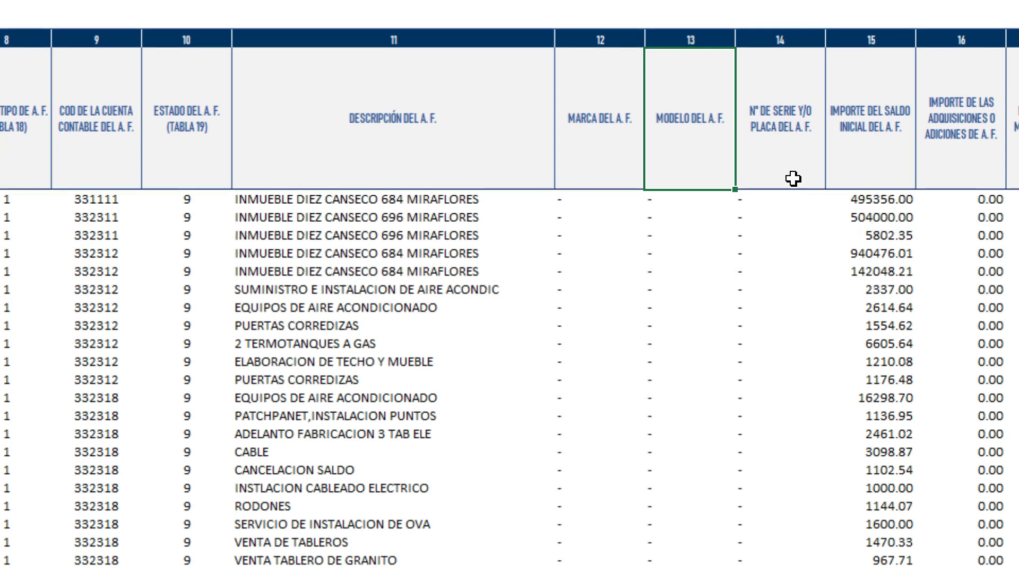
pyautogui.click(773, 162)
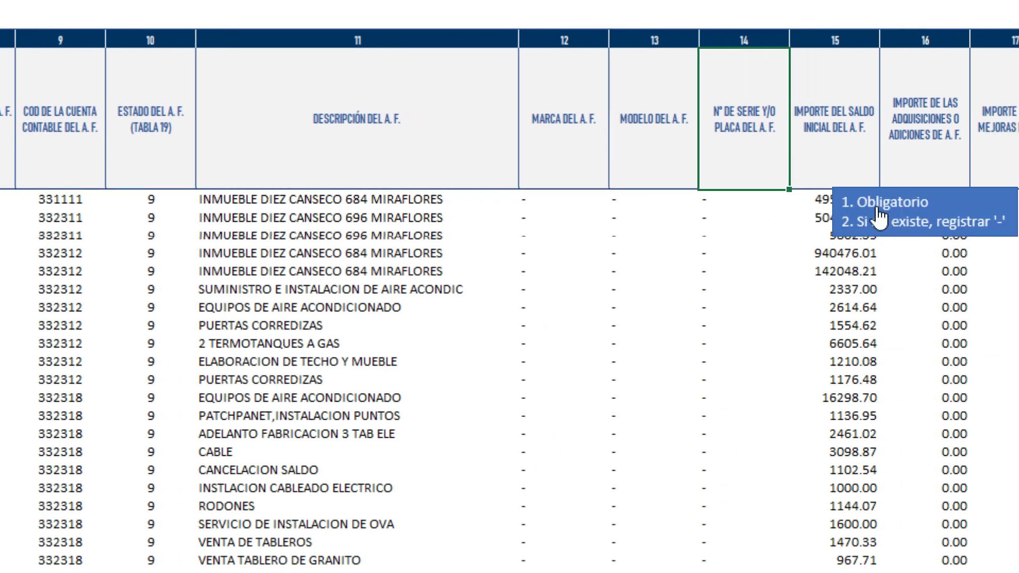
pyautogui.moveTo(534, 200); pyautogui.dragTo(714, 229)
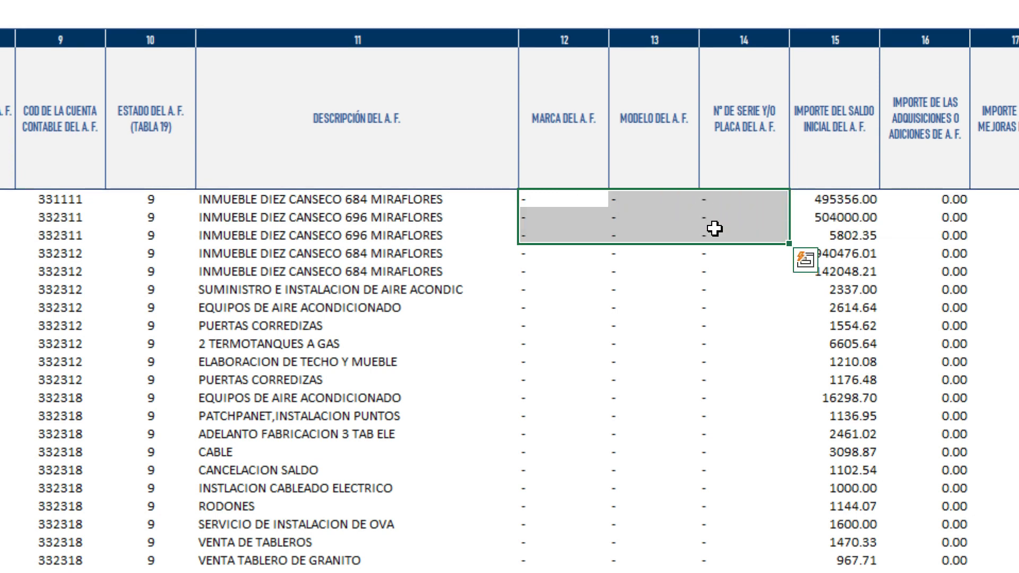
pyautogui.moveTo(527, 196); pyautogui.dragTo(575, 205)
pyautogui.hscroll(3, 828, 132)
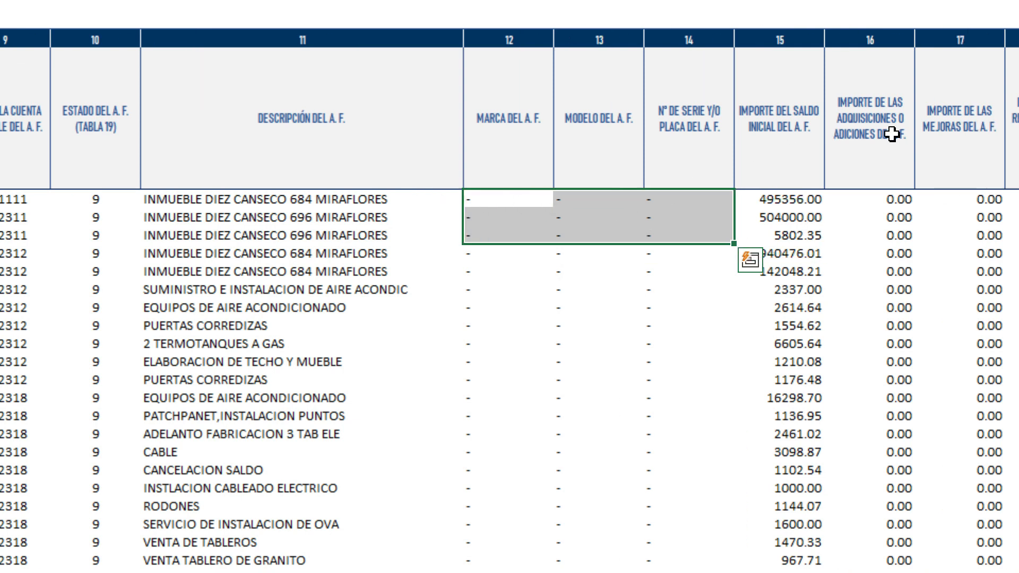
pyautogui.click(684, 197)
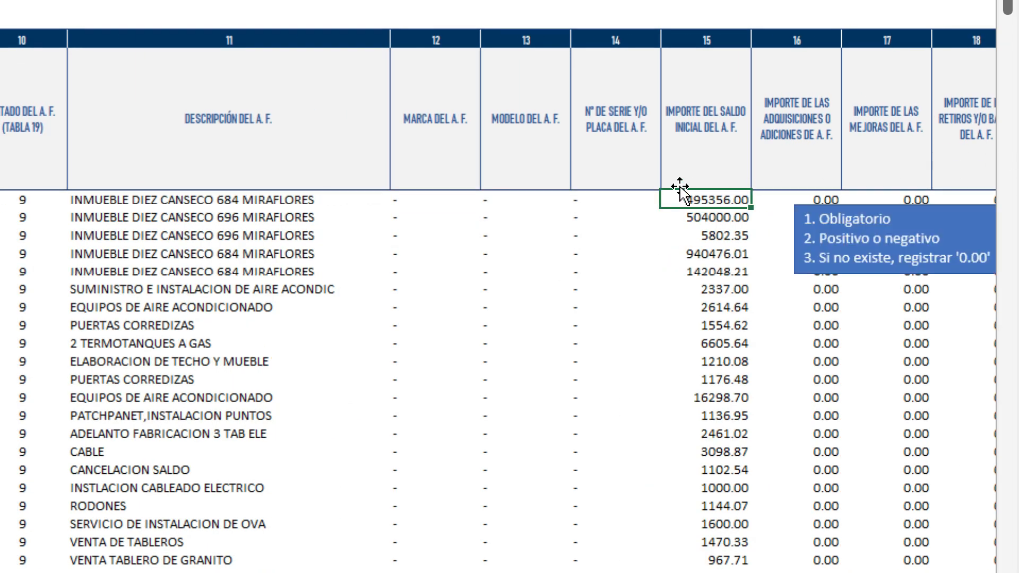
pyautogui.click(793, 200)
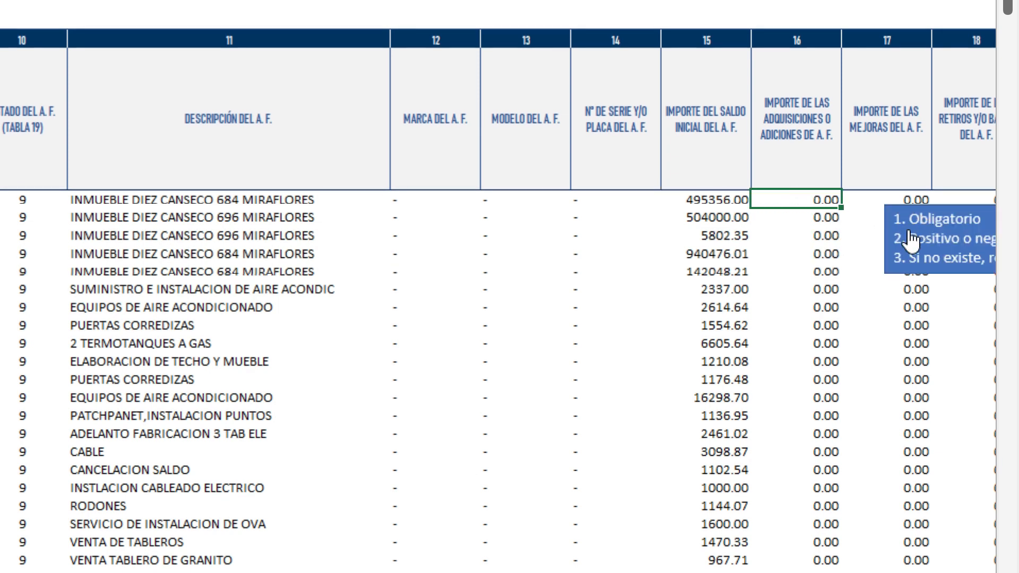
pyautogui.click(925, 237)
pyautogui.click(876, 205)
pyautogui.press('Right')
pyautogui.press('Right')
pyautogui.press('Right')
pyautogui.press('Right')
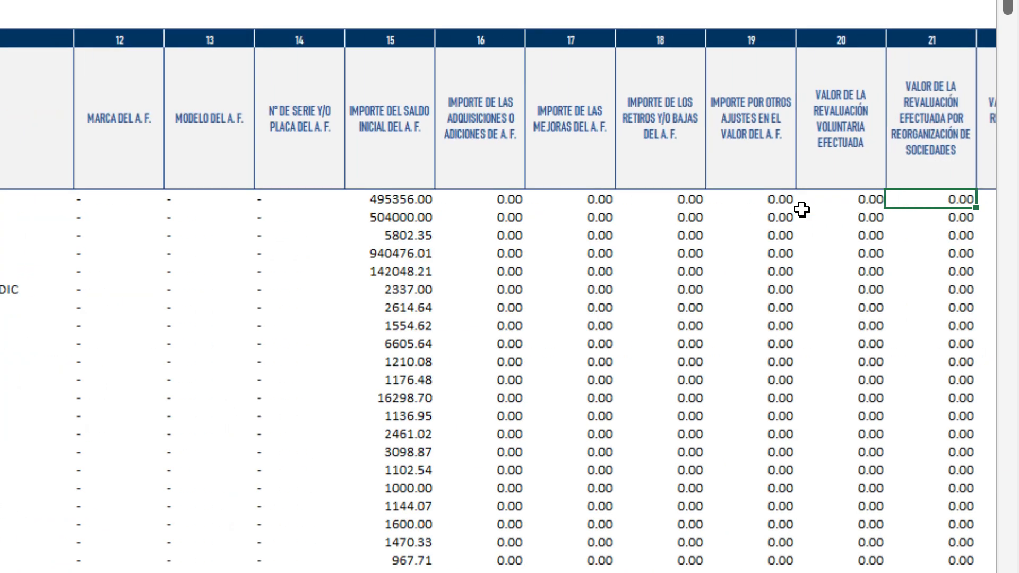
pyautogui.click(570, 202)
pyautogui.click(666, 201)
pyautogui.click(866, 237)
pyautogui.click(770, 202)
pyautogui.click(846, 199)
pyautogui.click(965, 235)
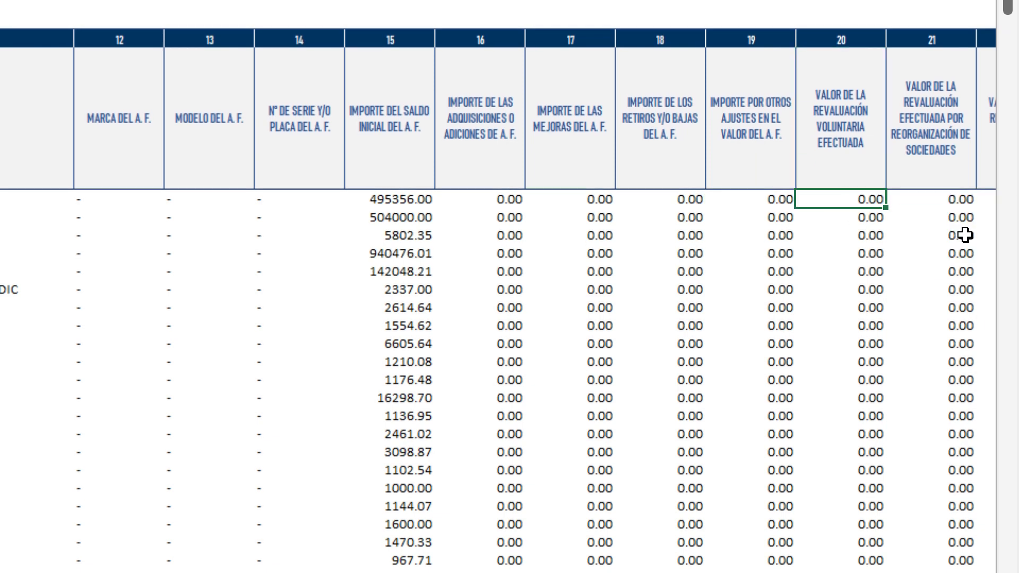
pyautogui.press('Right')
pyautogui.press('Right')
pyautogui.press('Right')
pyautogui.press('Right')
pyautogui.click(636, 200)
pyautogui.click(789, 242)
pyautogui.click(735, 197)
pyautogui.click(846, 228)
pyautogui.click(852, 204)
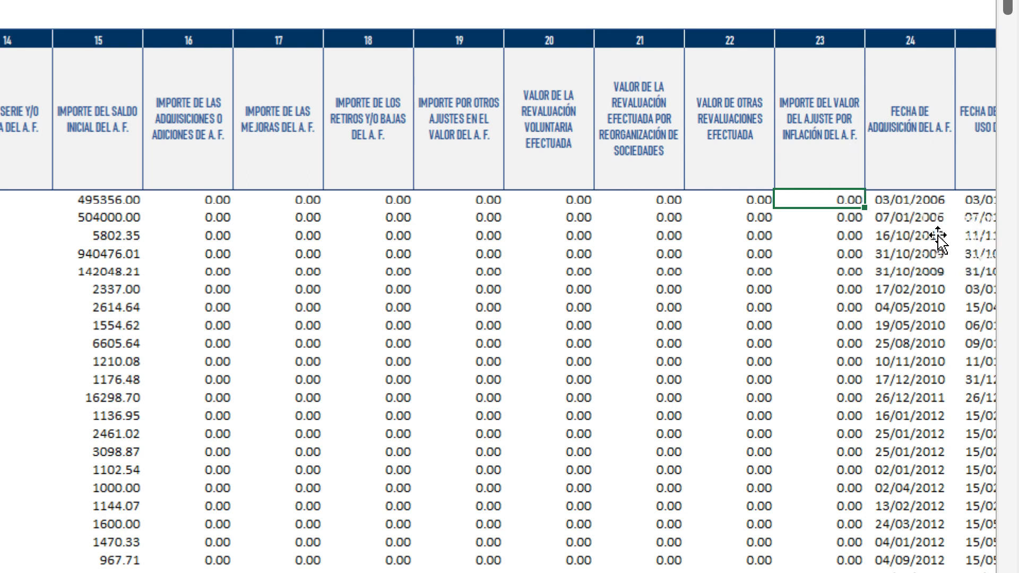
pyautogui.click(909, 170)
pyautogui.press('Right')
pyautogui.press('Right')
pyautogui.press('Right')
pyautogui.press('Right')
pyautogui.press('Right')
pyautogui.click(459, 172)
pyautogui.click(461, 199)
pyautogui.click(552, 200)
pyautogui.click(636, 199)
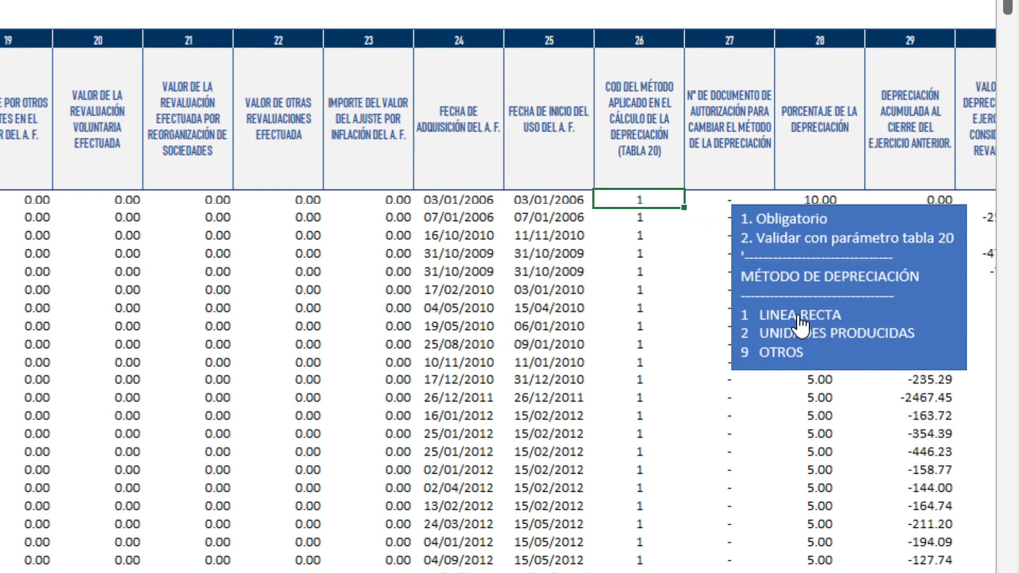
pyautogui.click(740, 199)
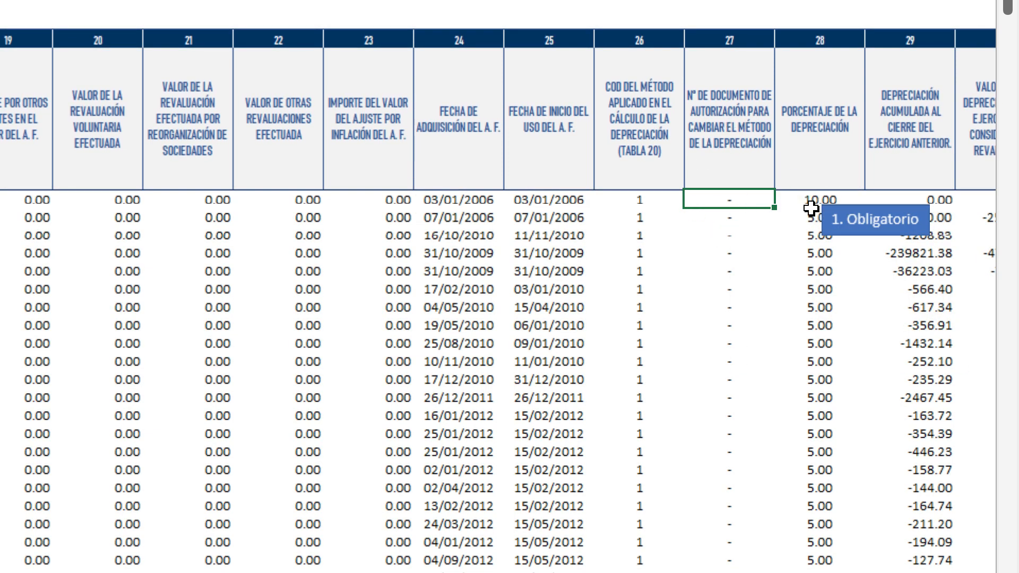
pyautogui.click(802, 199)
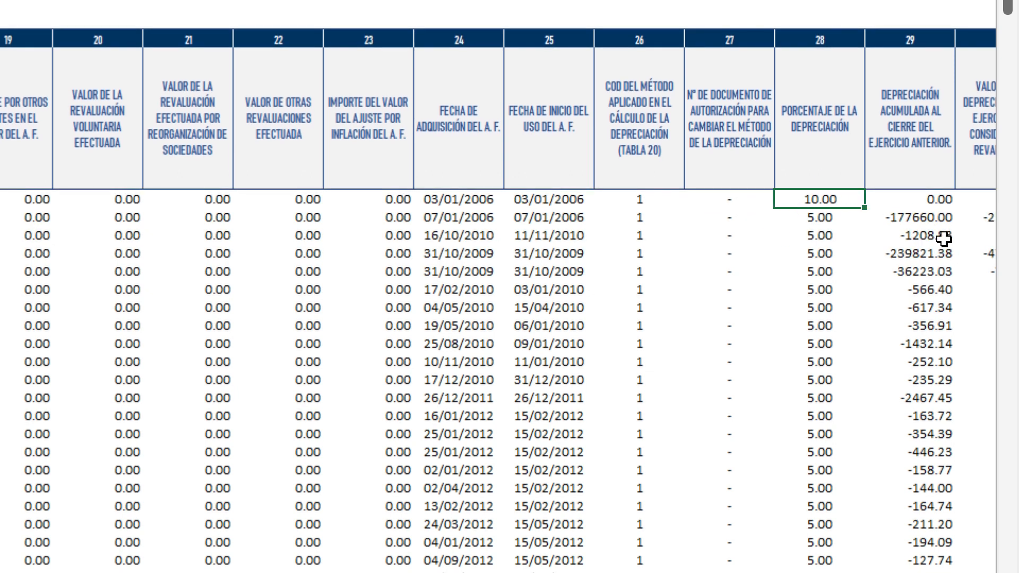
pyautogui.moveTo(923, 96); pyautogui.dragTo(933, 457)
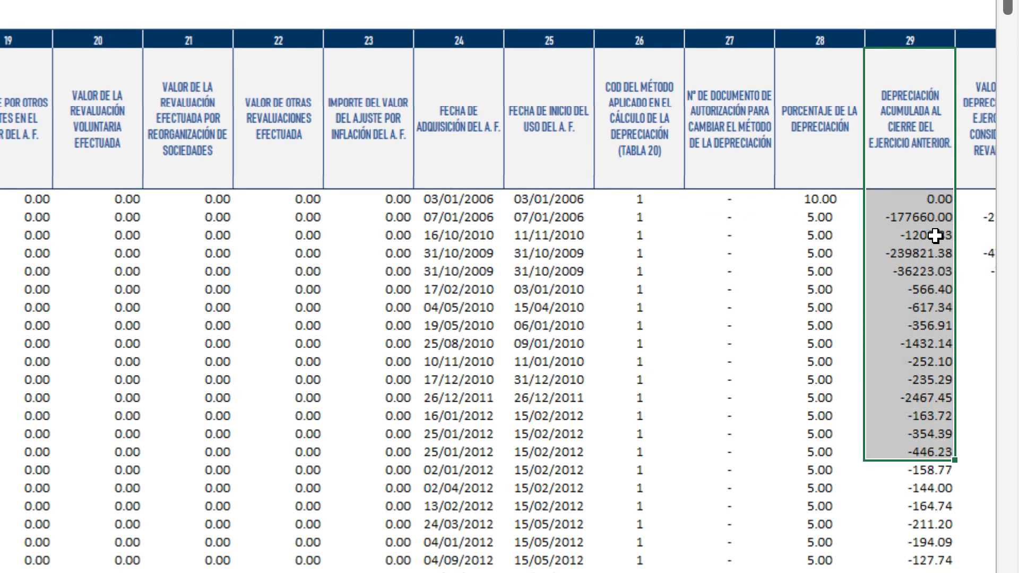
pyautogui.click(902, 195)
pyautogui.press('Right')
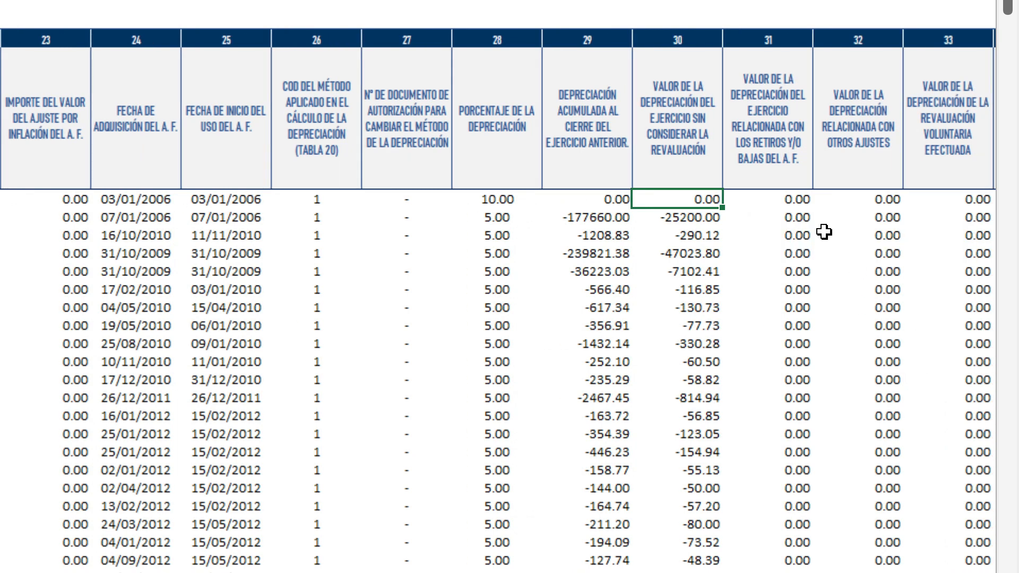
pyautogui.click(765, 200)
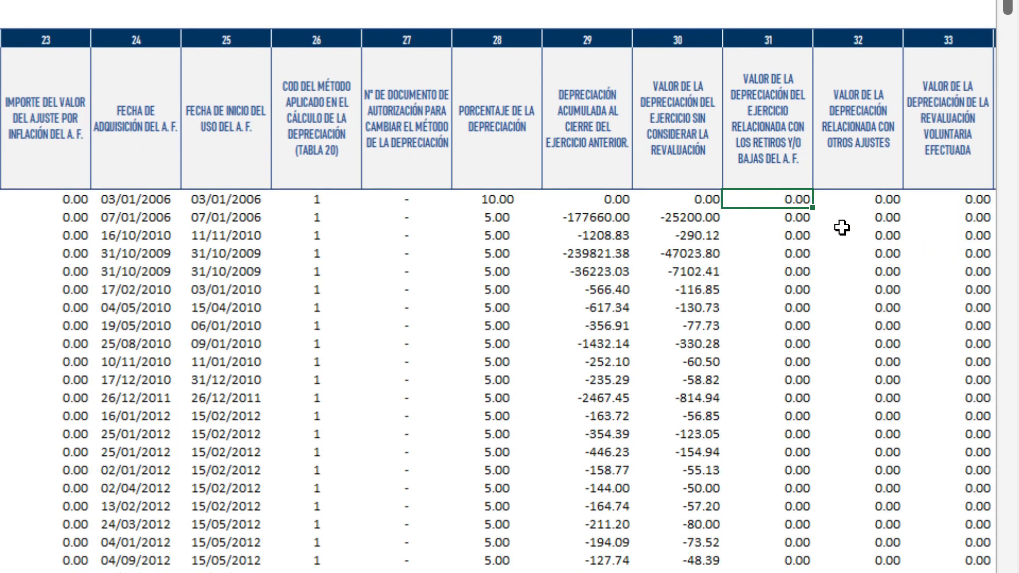
pyautogui.click(871, 200)
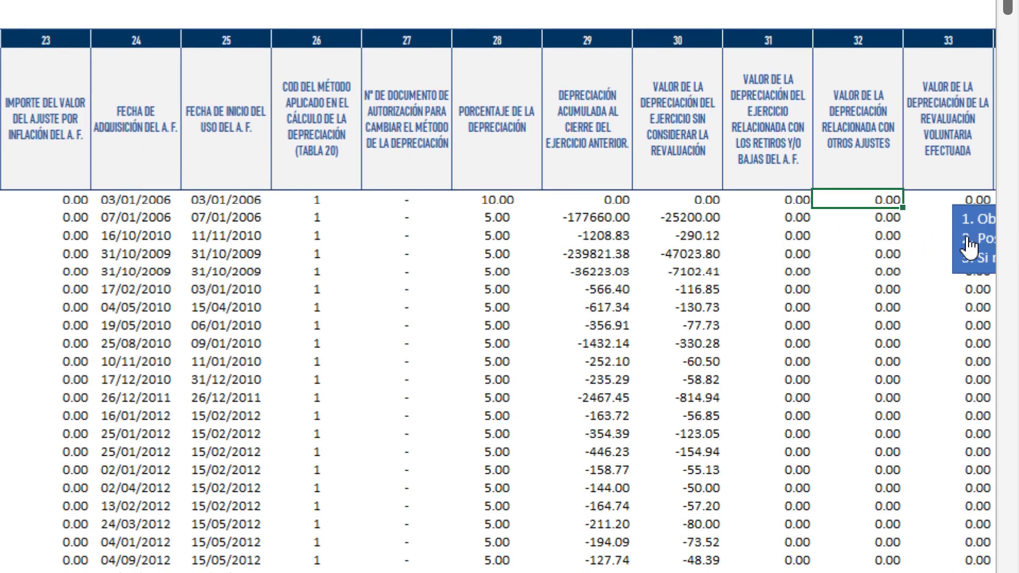
pyautogui.press('Right')
pyautogui.press('Right')
pyautogui.press('Right')
pyautogui.press('Right')
pyautogui.press('Right')
pyautogui.press('Right')
pyautogui.click(491, 200)
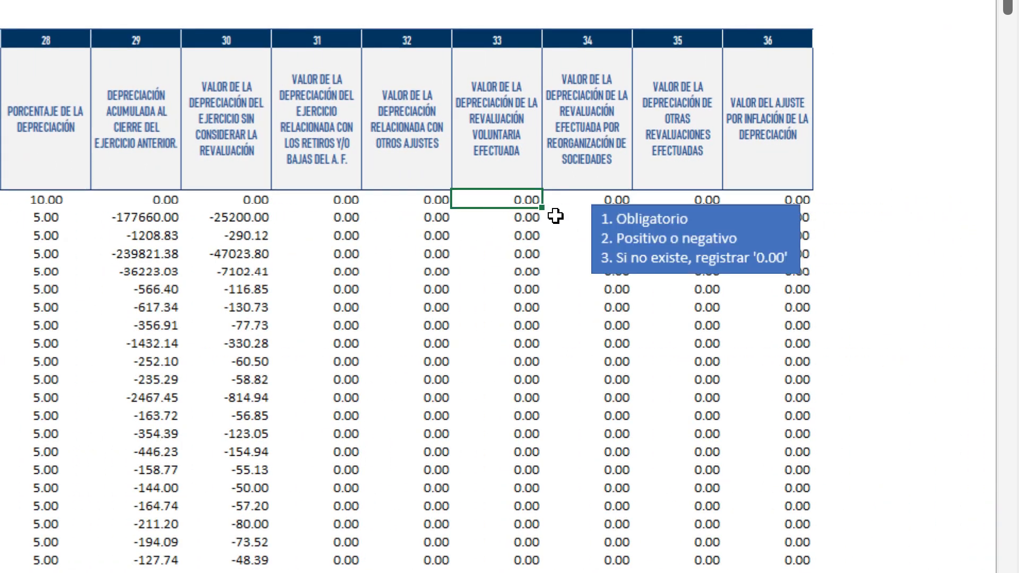
pyautogui.click(602, 200)
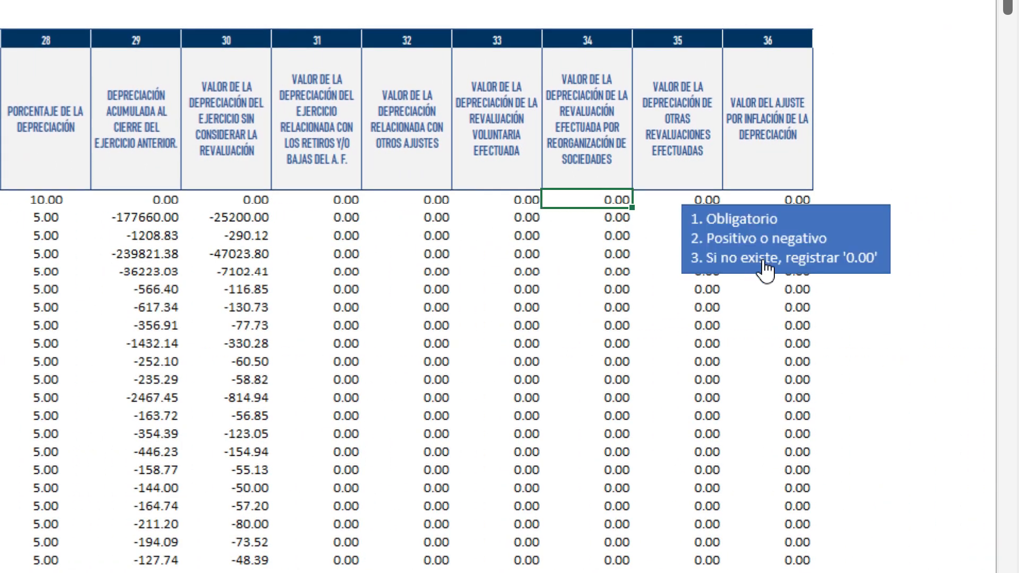
pyautogui.click(673, 213)
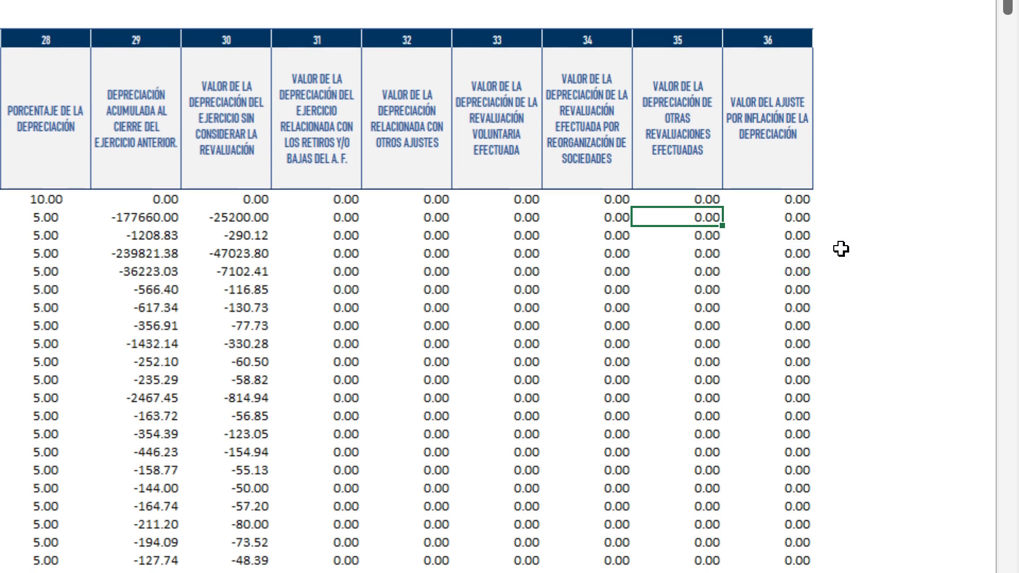
pyautogui.click(778, 215)
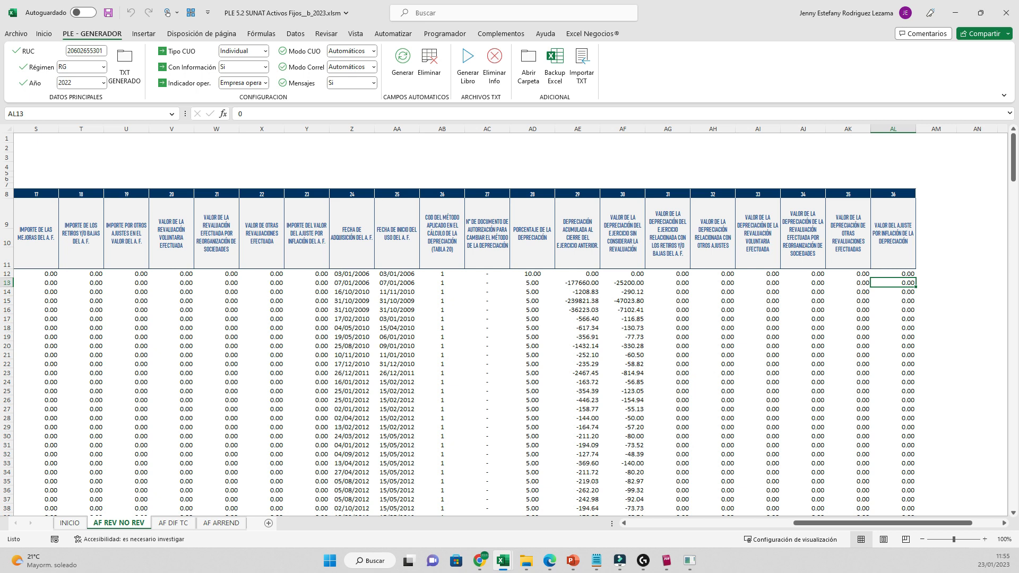
# - Review catalogue column F and column AL, then move to the AF ARREND 7.4 leasing sheet
pyautogui.moveTo(950, 523); pyautogui.dragTo(786, 523)
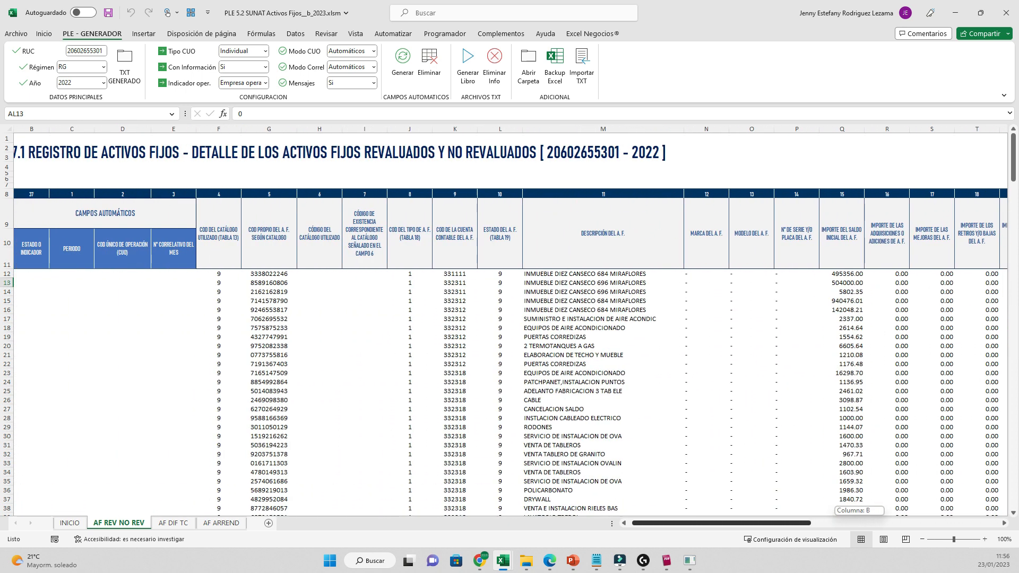
pyautogui.click(224, 129)
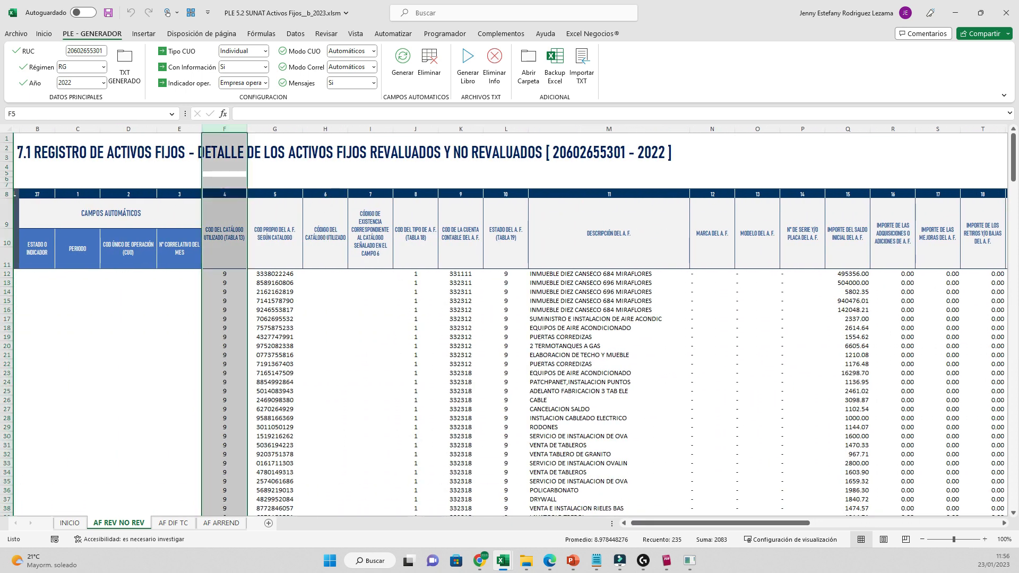
pyautogui.moveTo(692, 522); pyautogui.dragTo(716, 523)
pyautogui.click(786, 128)
pyautogui.click(143, 355)
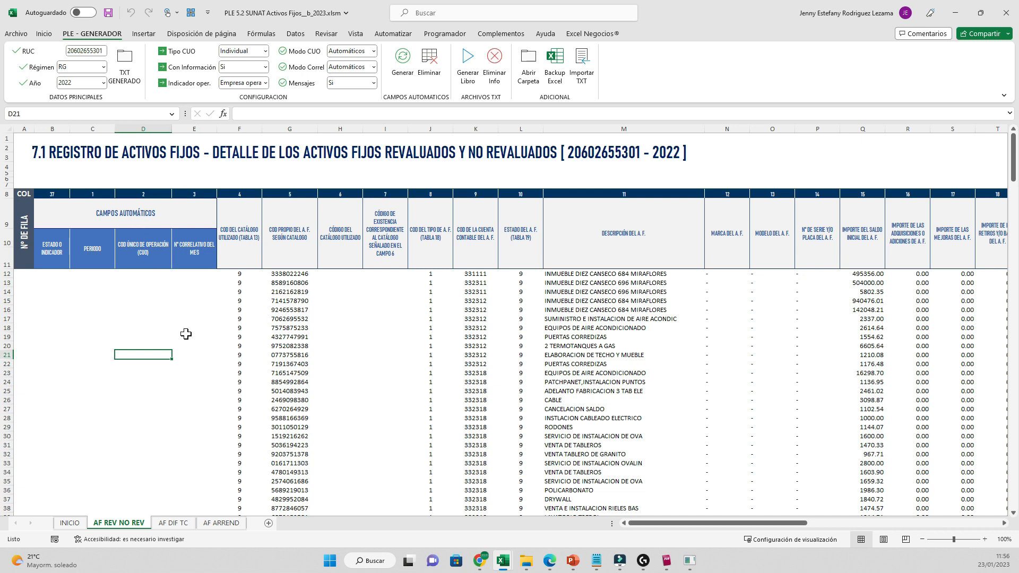
pyautogui.hotkey('ctrl', 'pagedown')
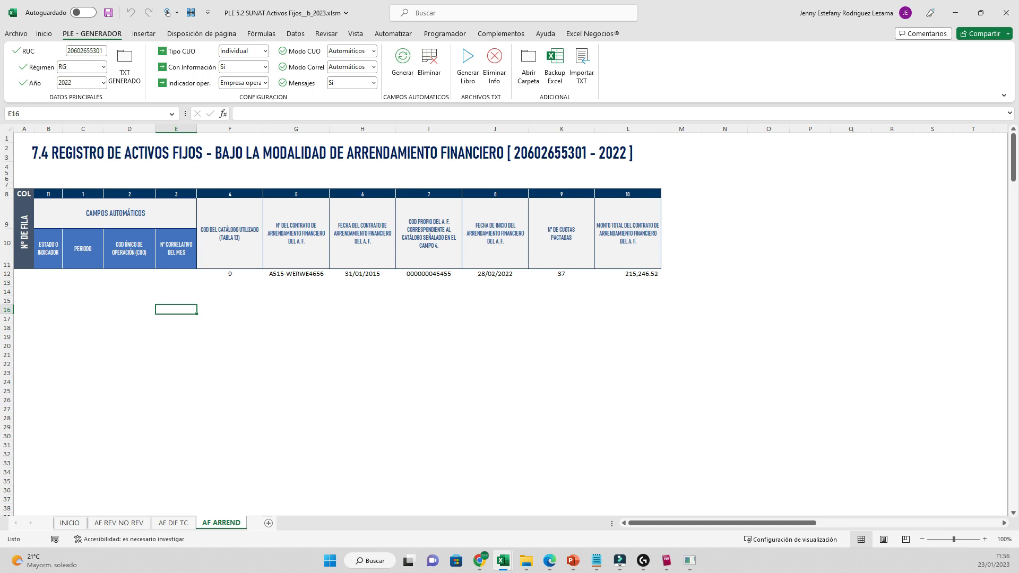
pyautogui.click(119, 523)
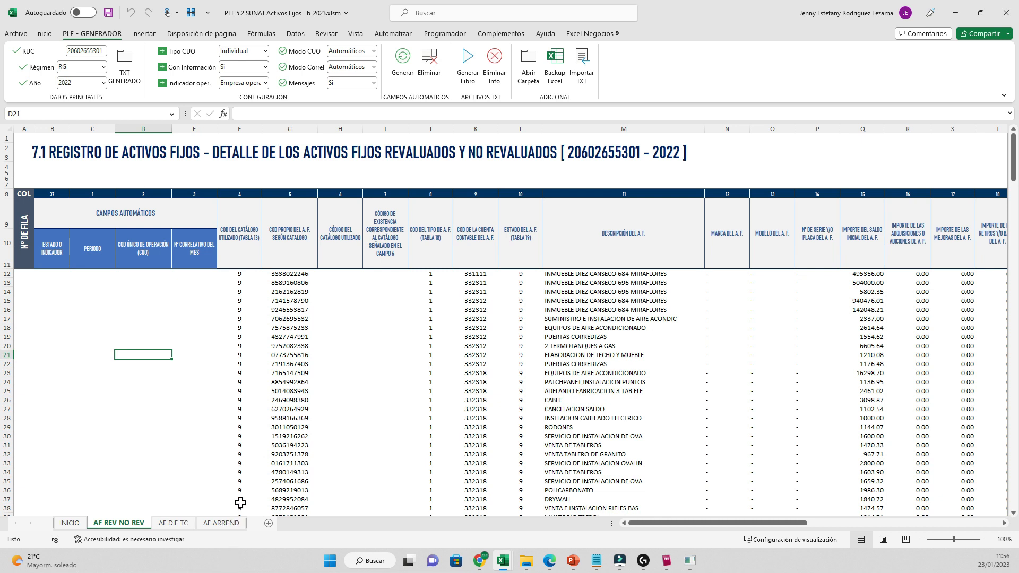
pyautogui.press('Up')
pyautogui.press('Up')
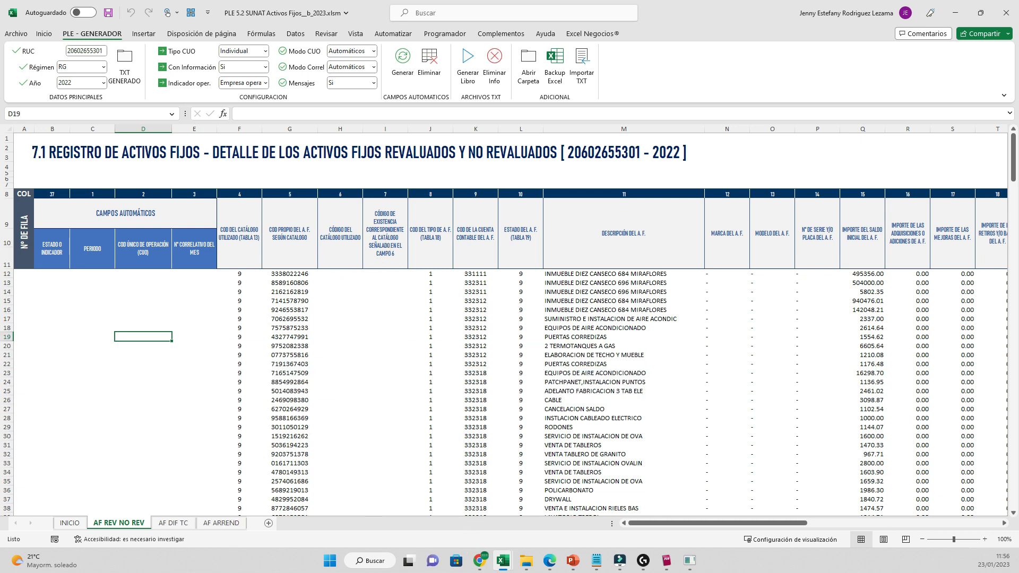
pyautogui.moveTo(665, 522)
pyautogui.mouseDown()
pyautogui.moveTo(853, 522)
pyautogui.moveTo(665, 523)
pyautogui.mouseUp()
pyautogui.click(56, 256)
pyautogui.moveTo(56, 255); pyautogui.dragTo(202, 382)
pyautogui.click(148, 328)
pyautogui.moveTo(56, 256); pyautogui.dragTo(177, 265)
pyautogui.click(193, 337)
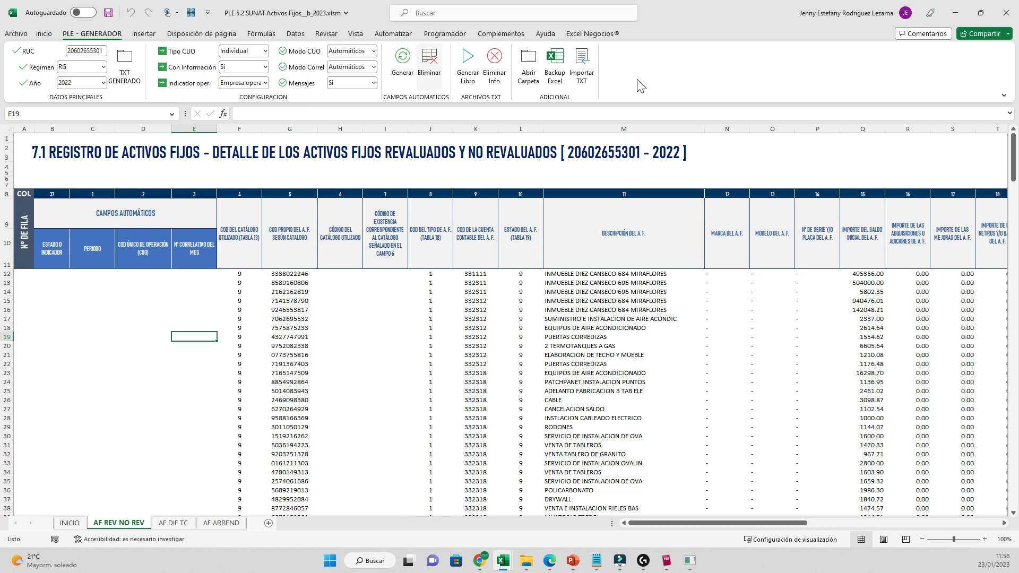
pyautogui.click(143, 283)
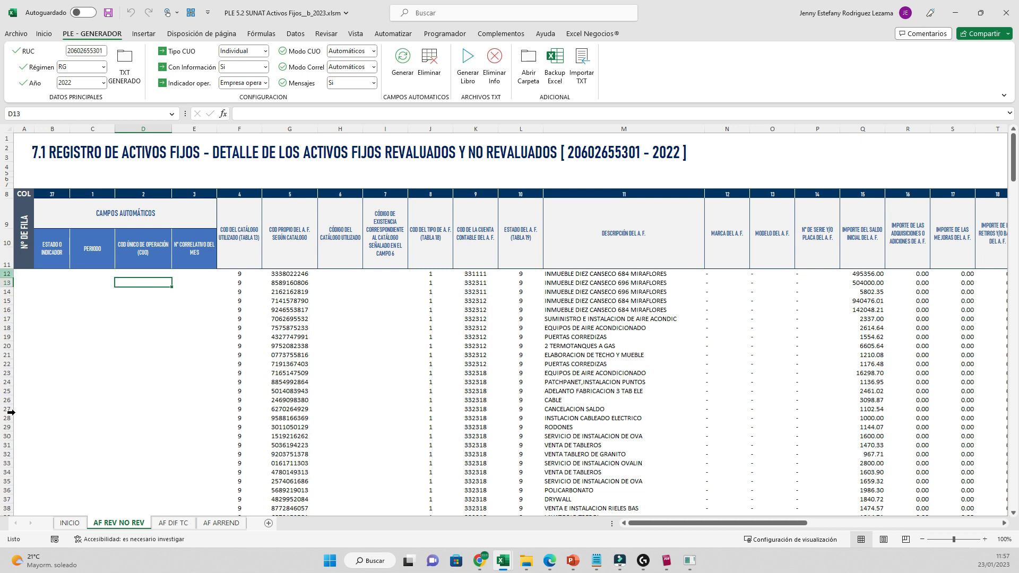
pyautogui.click(7, 273)
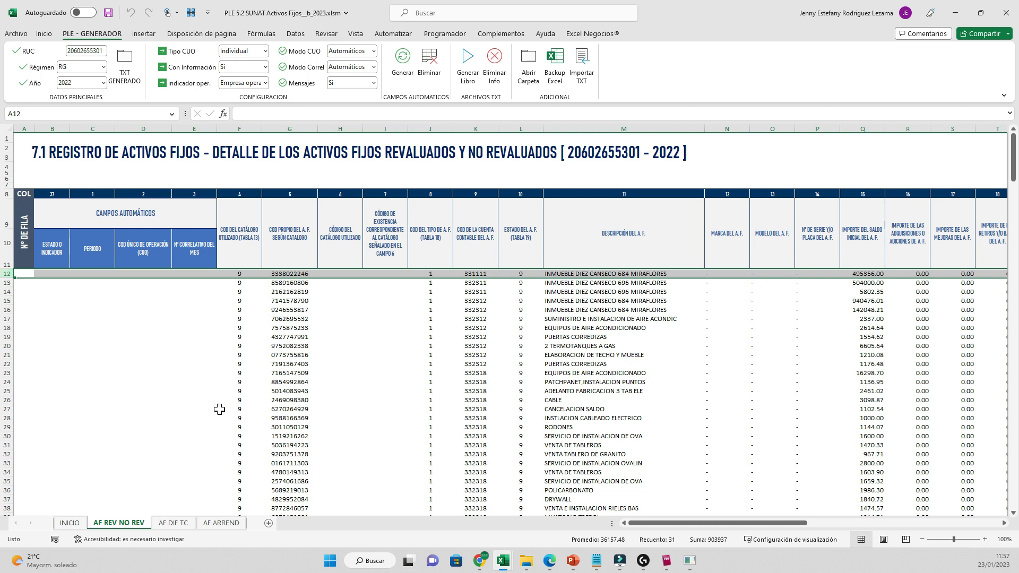
pyautogui.press('Right')
pyautogui.press('Right')
pyautogui.press('Right')
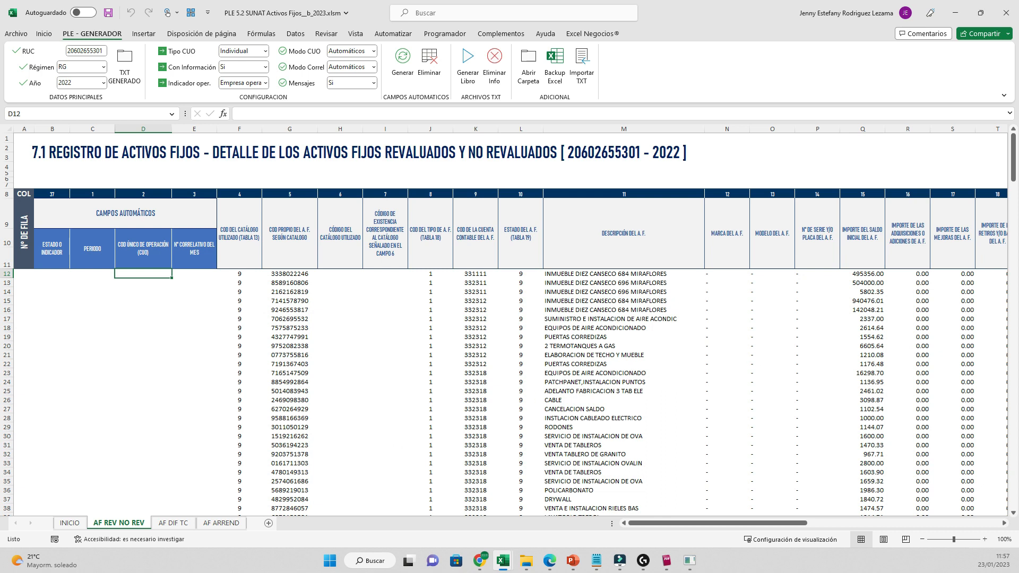
pyautogui.press('Right')
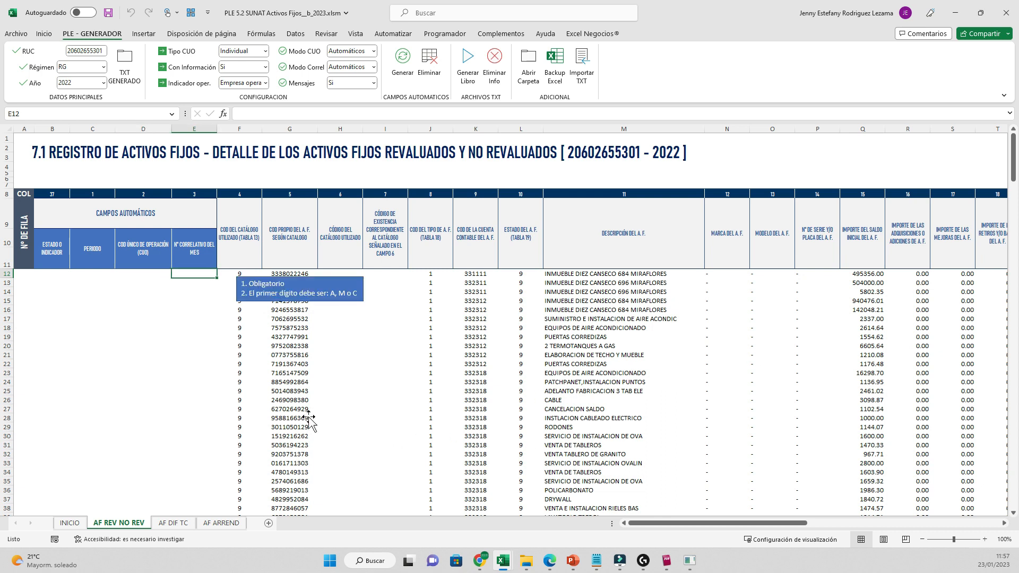
pyautogui.press('Up')
pyautogui.press('Left')
pyautogui.hotkey('shift', 'Right')
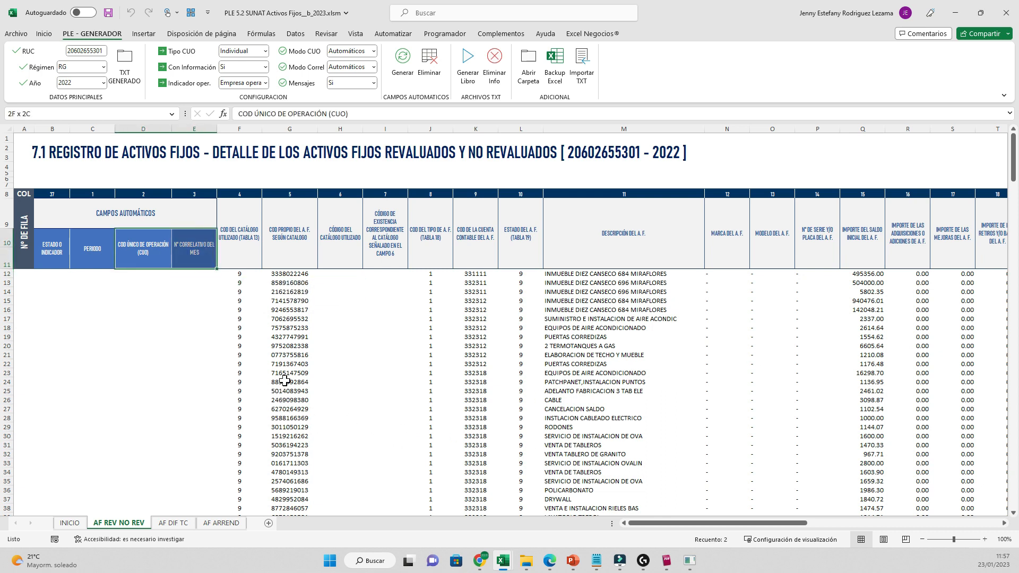
pyautogui.hotkey('shift', 'Left')
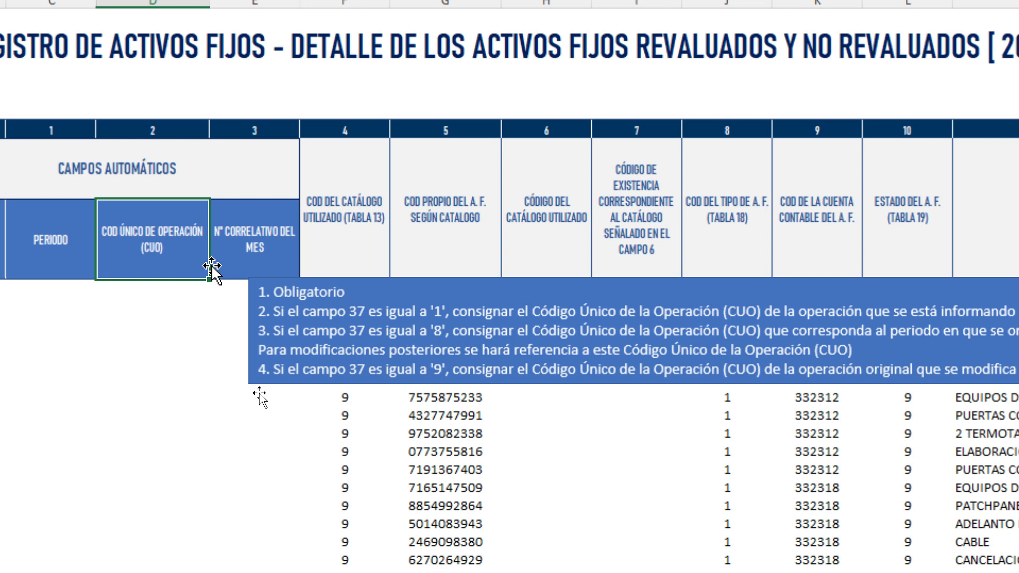
pyautogui.click(389, 359)
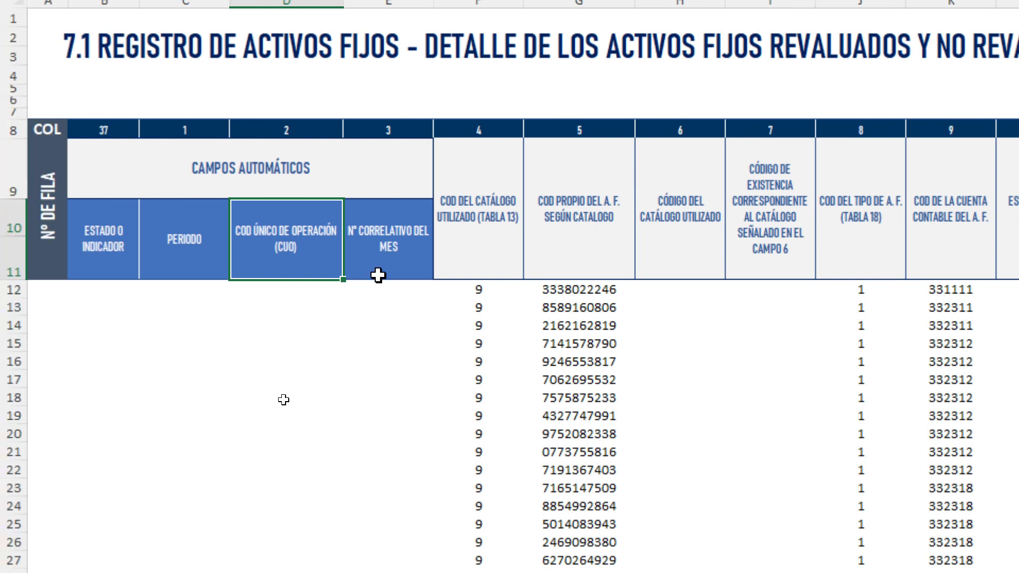
pyautogui.click(366, 294)
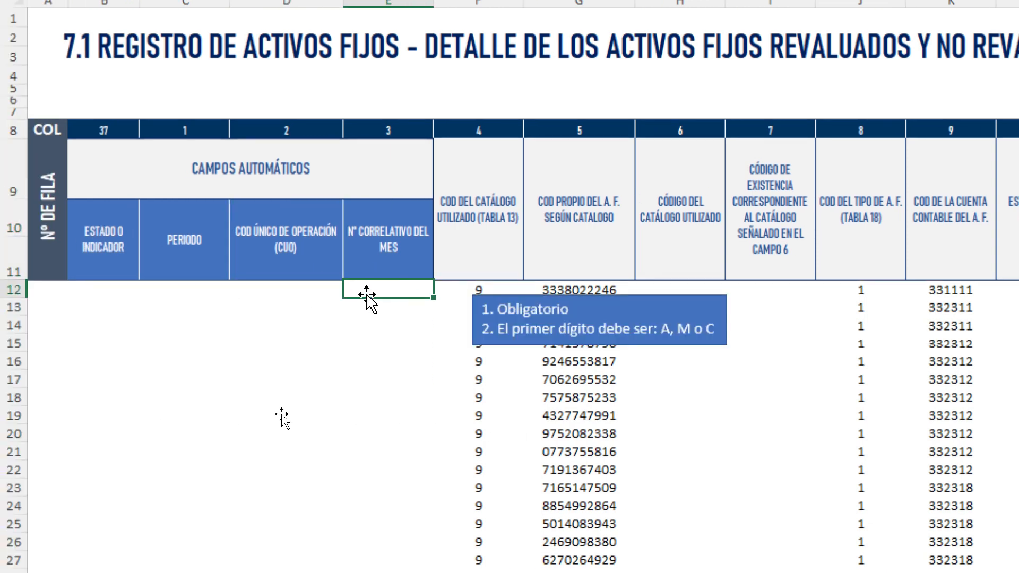
pyautogui.click(523, 316)
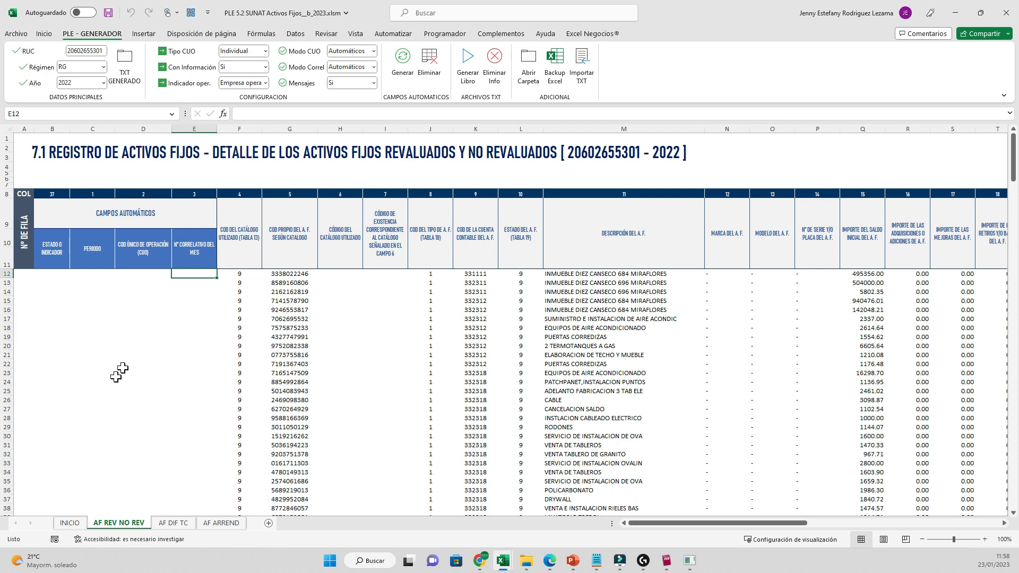
pyautogui.click(76, 198)
pyautogui.moveTo(76, 198); pyautogui.dragTo(135, 203)
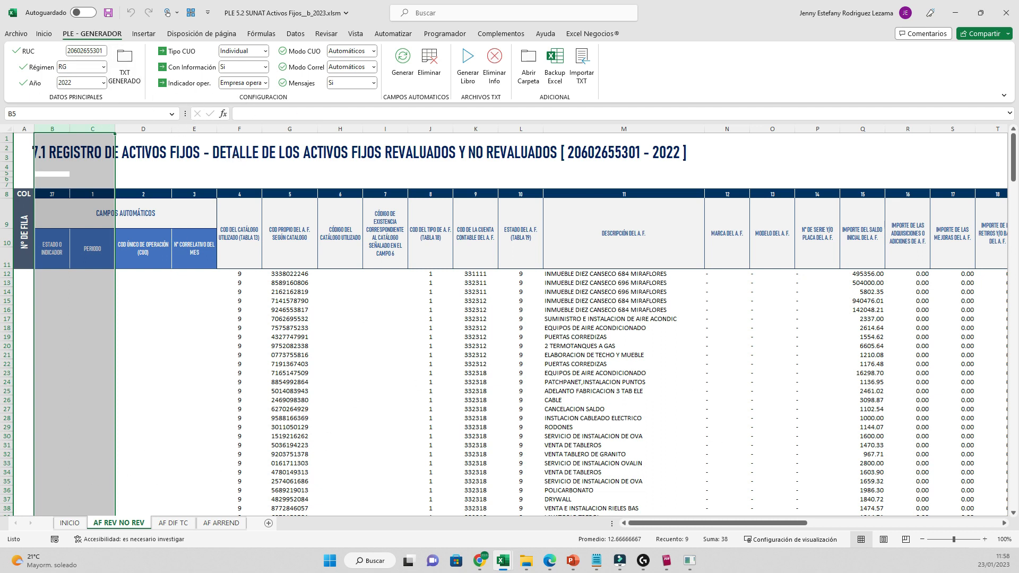
pyautogui.moveTo(151, 128); pyautogui.dragTo(198, 130)
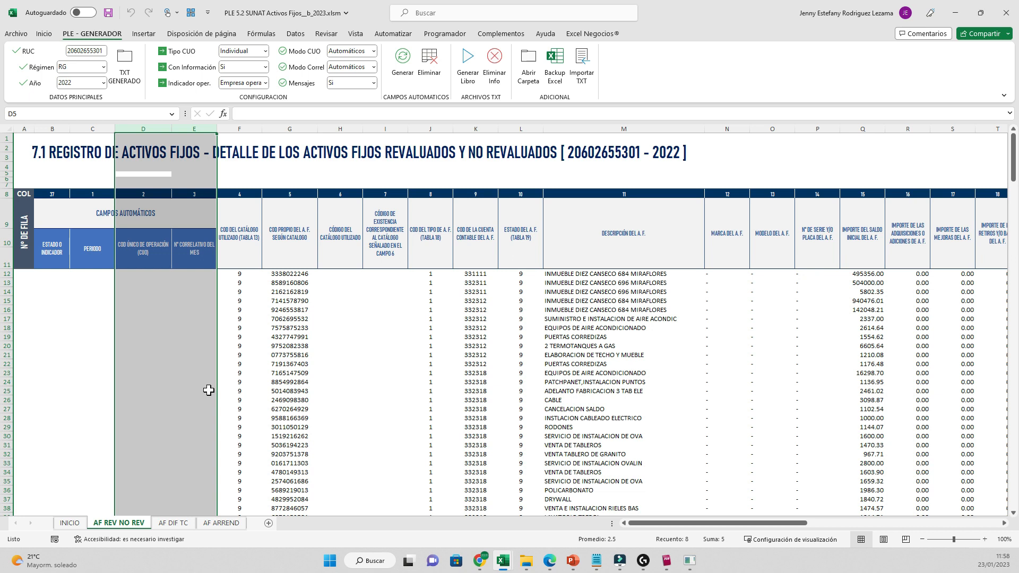
# - Set Modo CUO and Modo Correl to Manual and generate the automatic fields
pyautogui.click(374, 51)
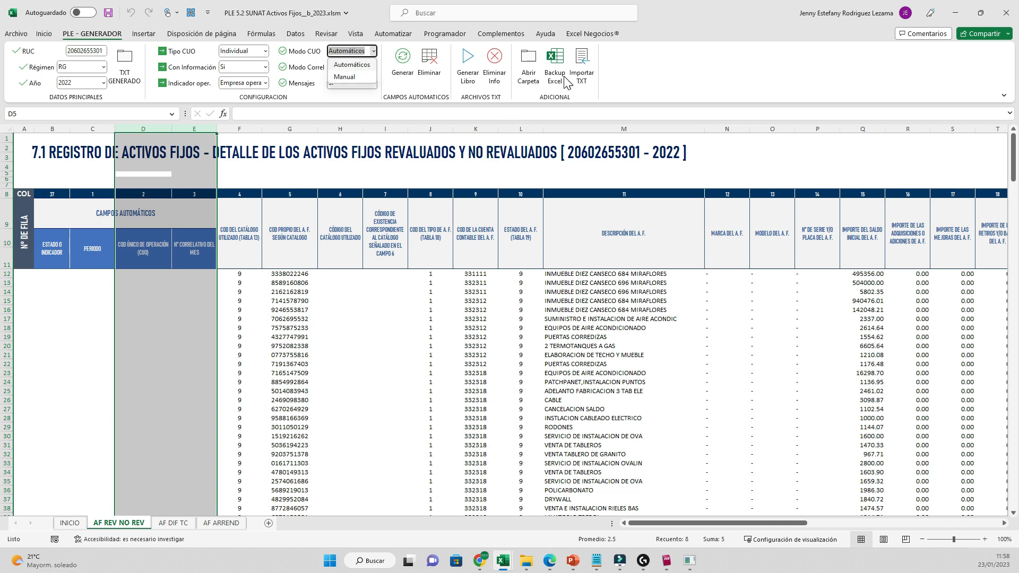
pyautogui.click(345, 77)
pyautogui.click(373, 67)
pyautogui.click(344, 92)
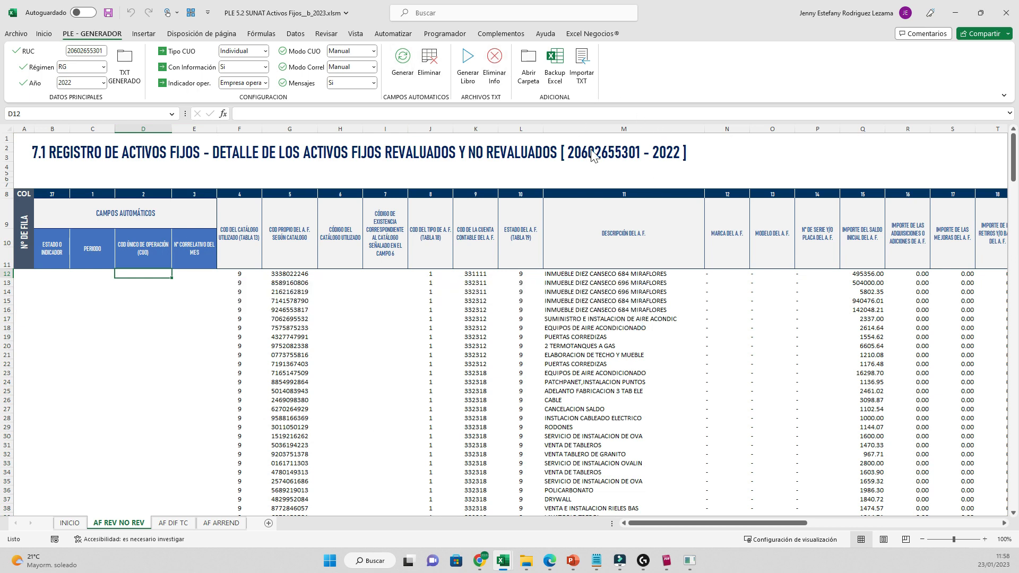
pyautogui.click(402, 64)
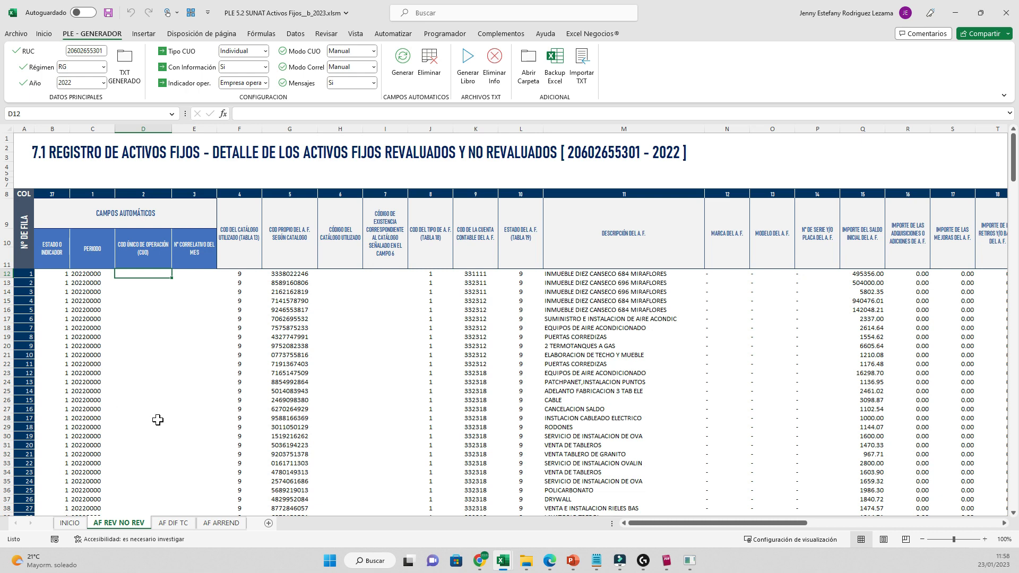
# - Check that the generated CUO and correlative cells in columns D and E are blank
pyautogui.scroll(-3, 150, 485)
pyautogui.scroll(3, 150, 485)
pyautogui.hotkey('shift', 'Right')
pyautogui.hotkey('shift', 'Down')
pyautogui.hotkey('shift', 'Down')
pyautogui.hotkey('shift', 'Down')
pyautogui.hotkey('shift', 'Down')
pyautogui.hotkey('shift', 'Down')
pyautogui.hotkey('shift', 'Down')
pyautogui.hotkey('shift', 'Down')
pyautogui.hotkey('shift', 'Down')
pyautogui.hotkey('shift', 'Down')
pyautogui.hotkey('shift', 'Down')
pyautogui.hotkey('shift', 'Down')
pyautogui.hotkey('shift', 'Down')
pyautogui.hotkey('shift', 'Down')
pyautogui.hotkey('shift', 'Down')
pyautogui.hotkey('shift', 'Down')
pyautogui.hotkey('shift', 'Down')
pyautogui.hotkey('shift', 'Down')
pyautogui.hotkey('shift', 'Down')
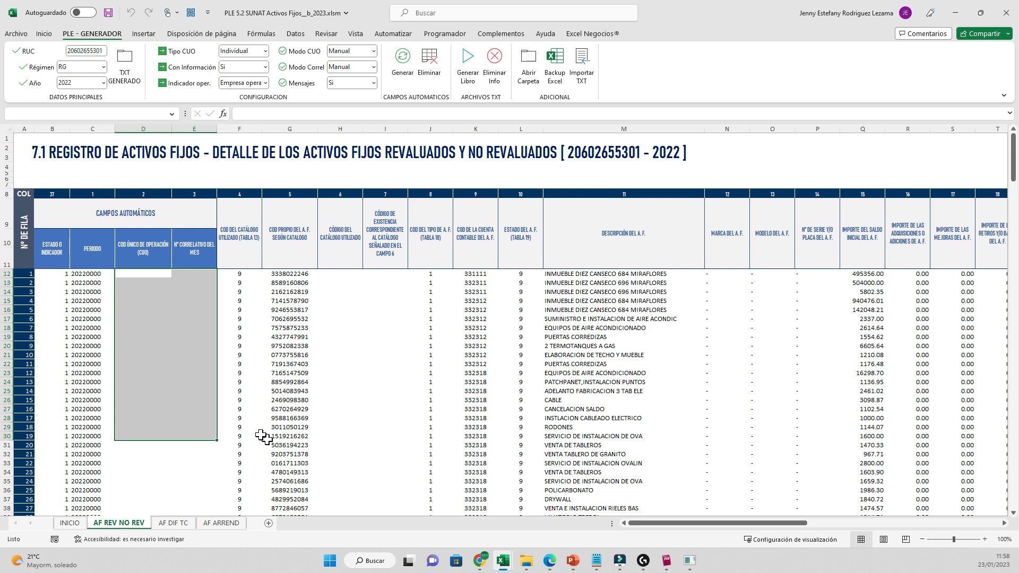
pyautogui.press('Down')
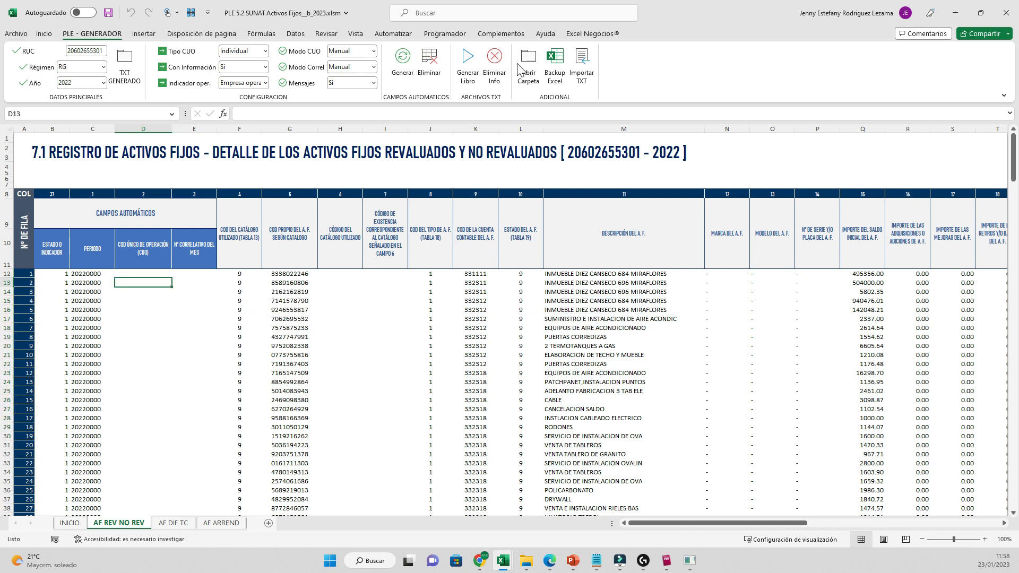
pyautogui.press('Up')
pyautogui.press('Down')
pyautogui.press('Right')
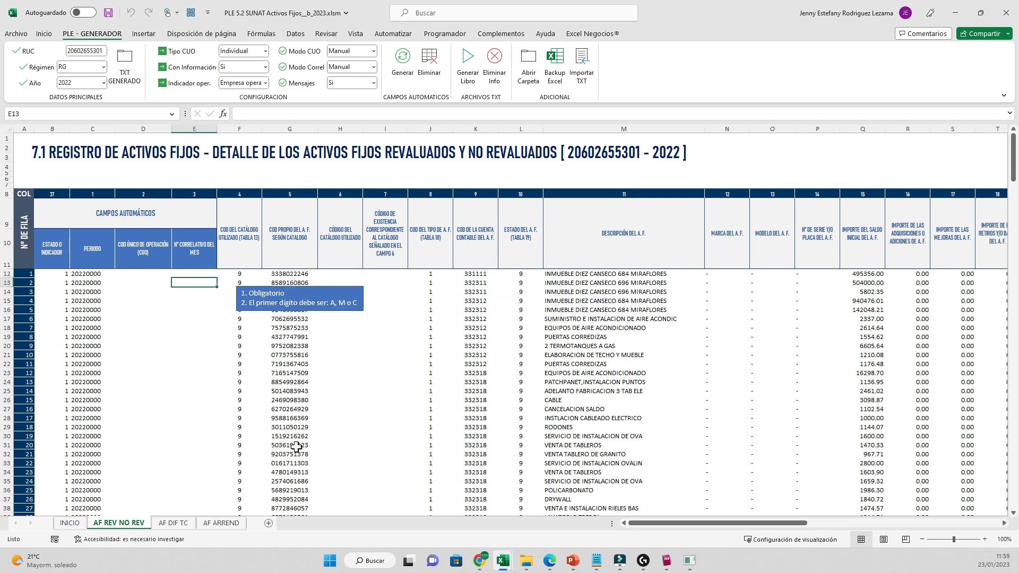
pyautogui.press('Down')
pyautogui.press('Down')
pyautogui.press('Down')
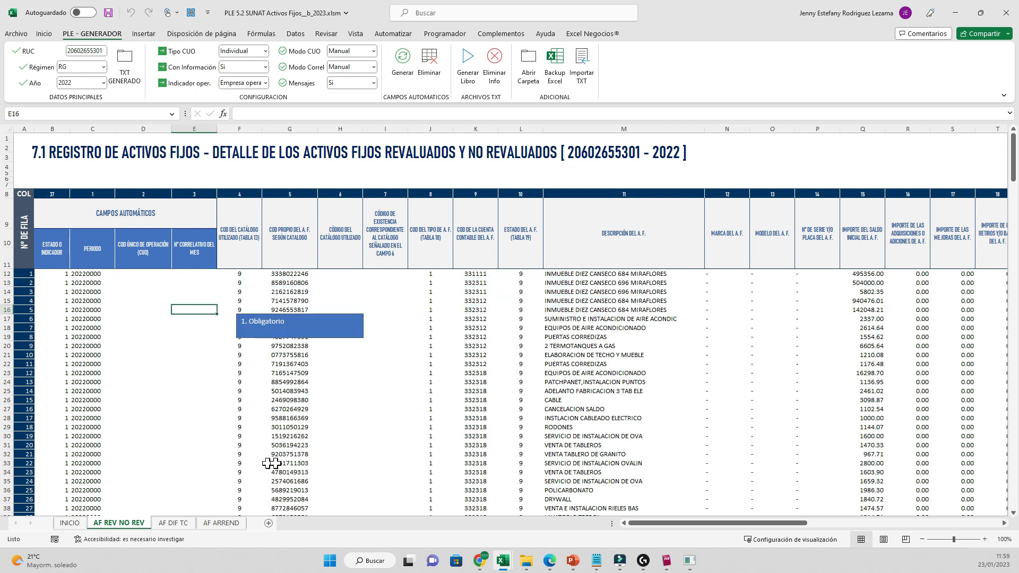
# - Delete the generated automatic fields, confirm, and select the emptied CUO and correlative columns D:E
pyautogui.click(429, 64)
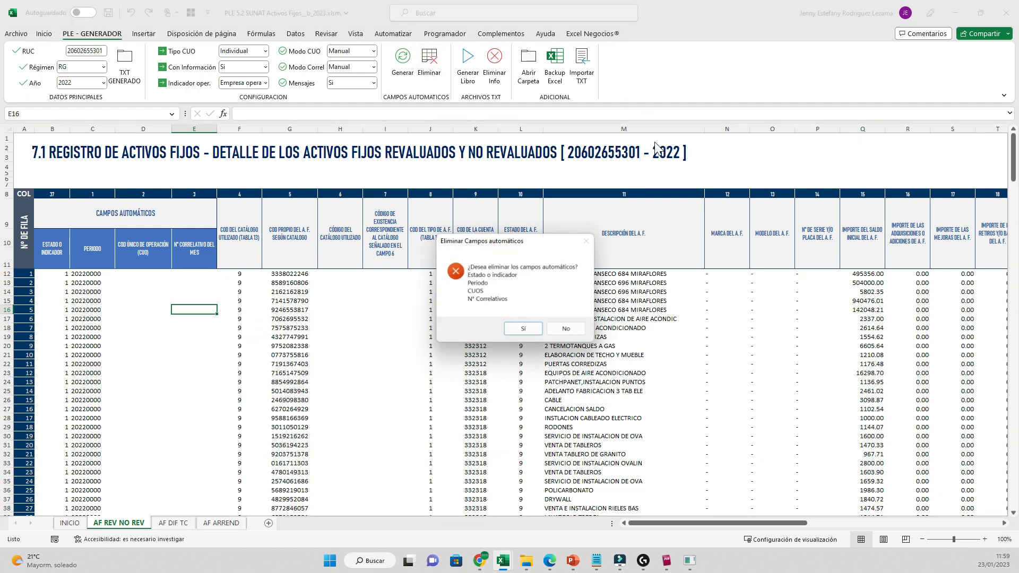
pyautogui.press('Return')
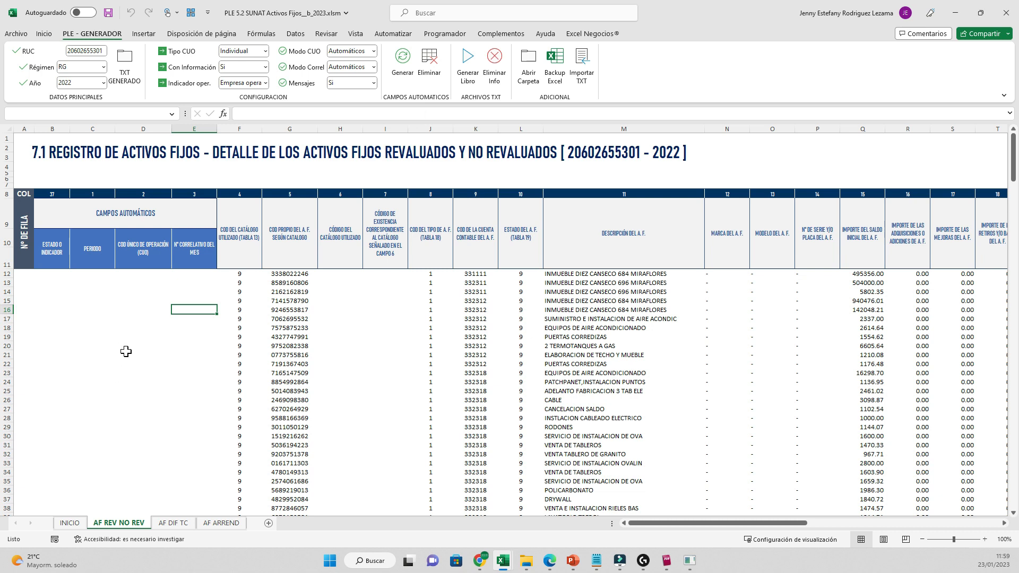
pyautogui.moveTo(144, 129); pyautogui.dragTo(194, 132)
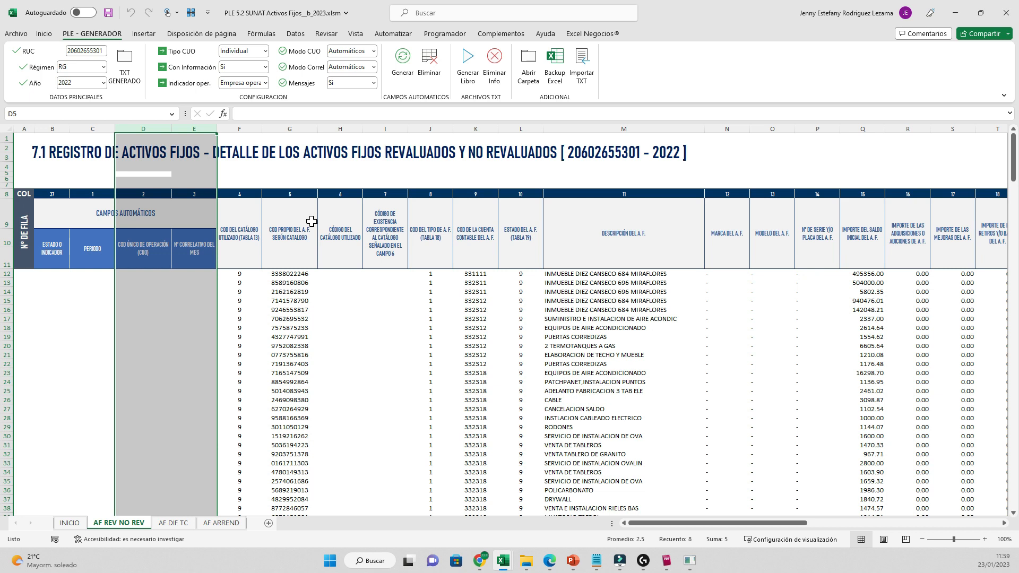
# - Regenerate and check columns B:E: estado 1, periodo 20220000, CUOs from AF12200M0001, correlatives from M0001
pyautogui.click(143, 300)
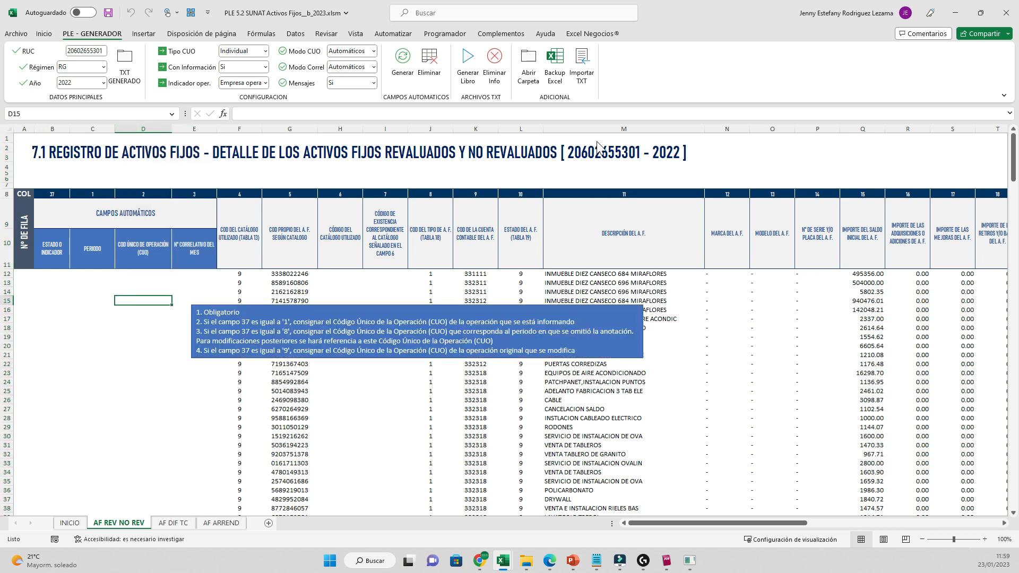
pyautogui.click(402, 58)
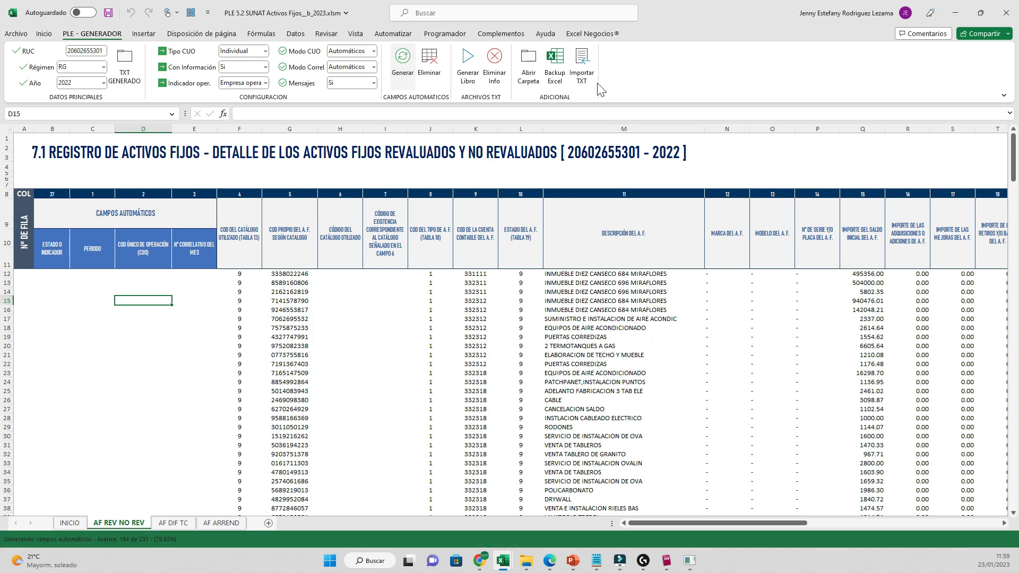
pyautogui.moveTo(52, 129); pyautogui.dragTo(194, 129)
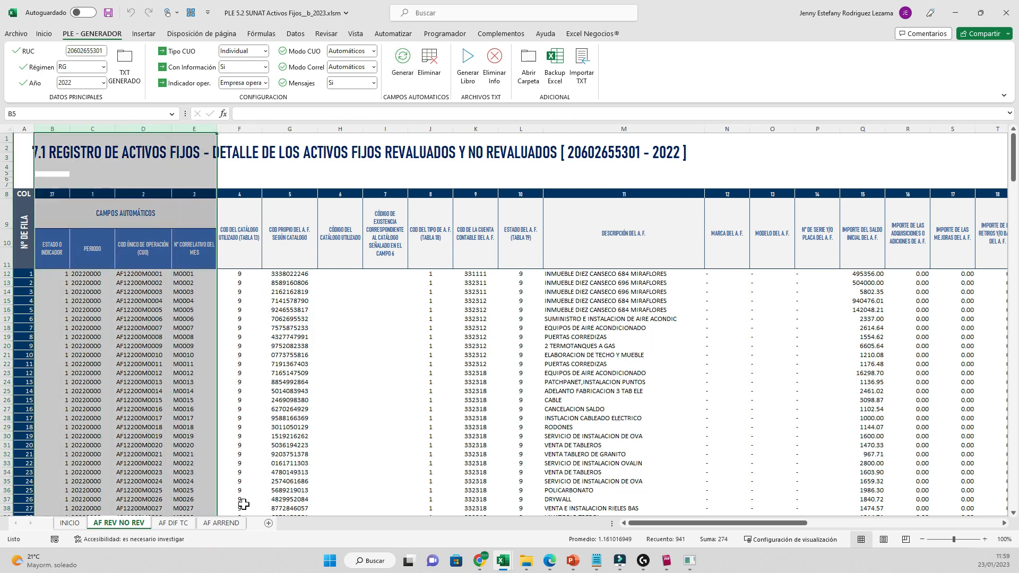
pyautogui.click(143, 346)
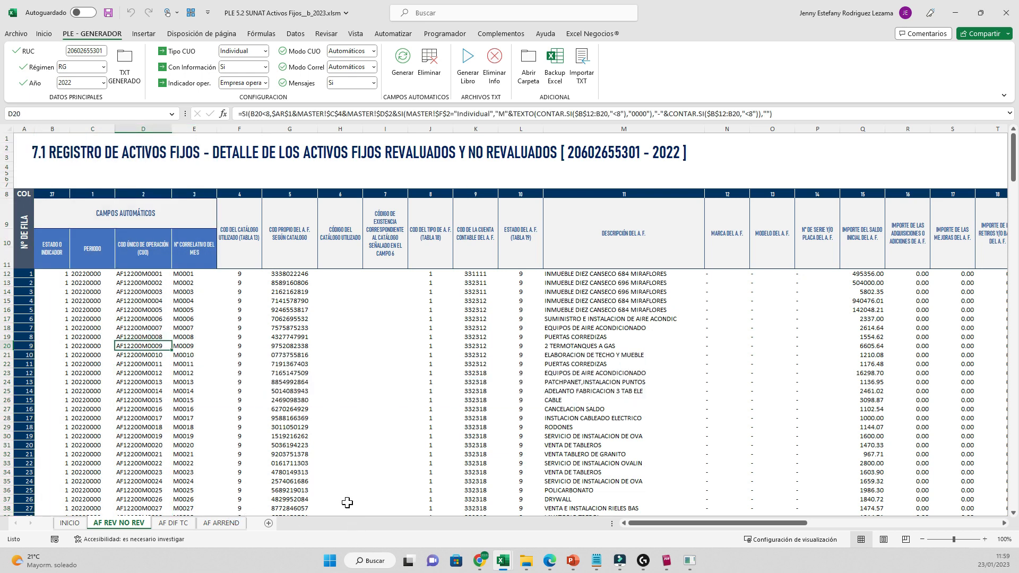
pyautogui.scroll(-3, 266, 503)
pyautogui.scroll(3, 257, 509)
pyautogui.click(52, 129)
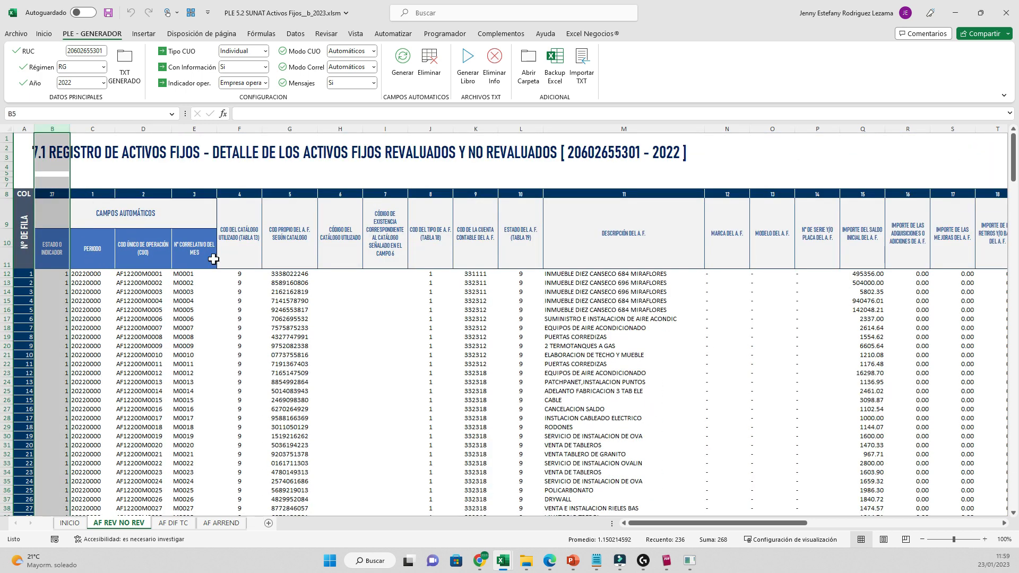
pyautogui.click(61, 292)
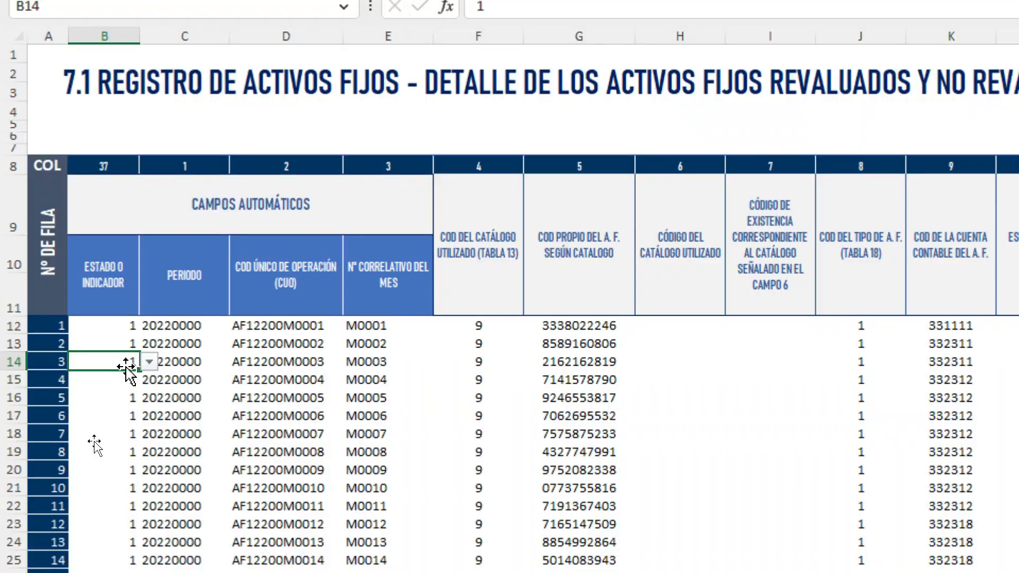
pyautogui.click(117, 325)
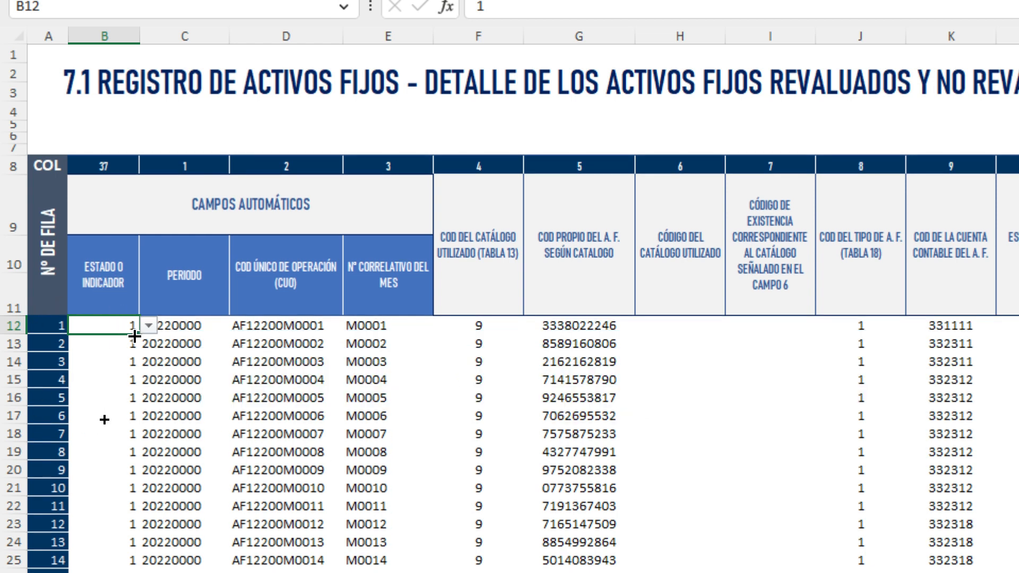
# - Set row 15's estado to 8 so its periodo becomes 20210000
pyautogui.click(127, 378)
pyautogui.click(149, 379)
pyautogui.click(76, 410)
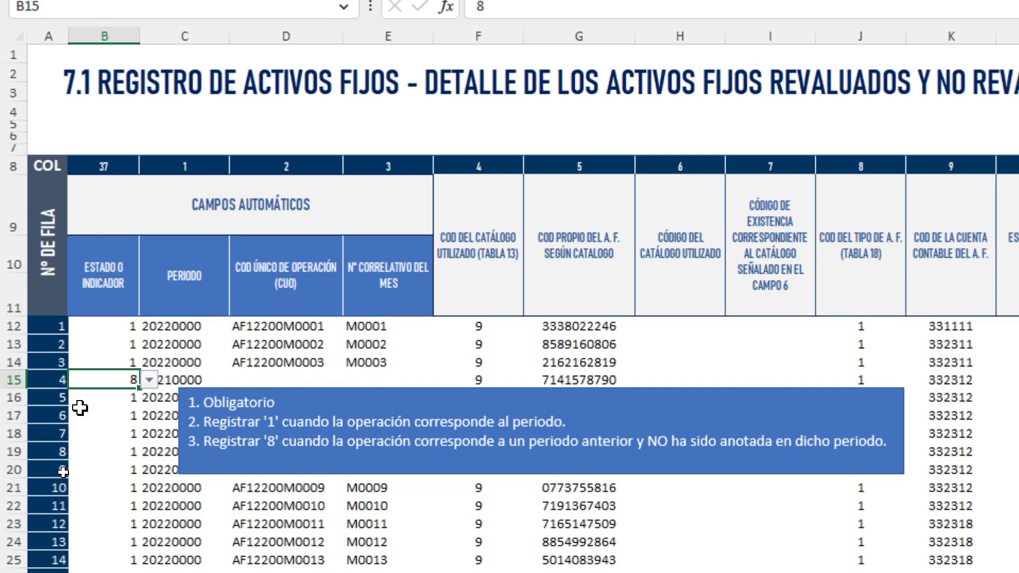
pyautogui.click(175, 379)
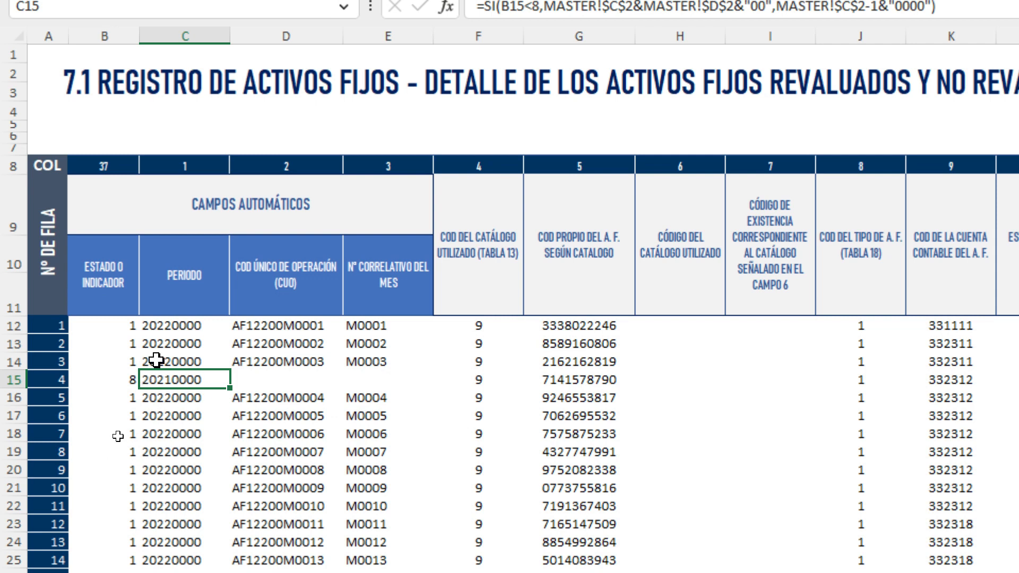
pyautogui.moveTo(253, 380); pyautogui.dragTo(397, 386)
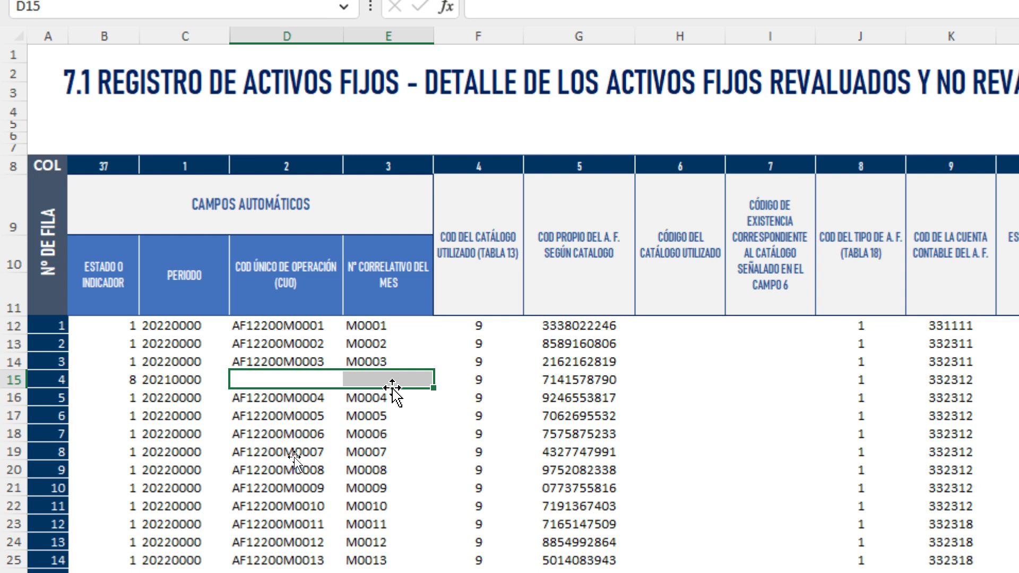
# - Enter CUO CUIO8475Y3745 in D15 and correlative M00051 in E15
pyautogui.click(292, 376)
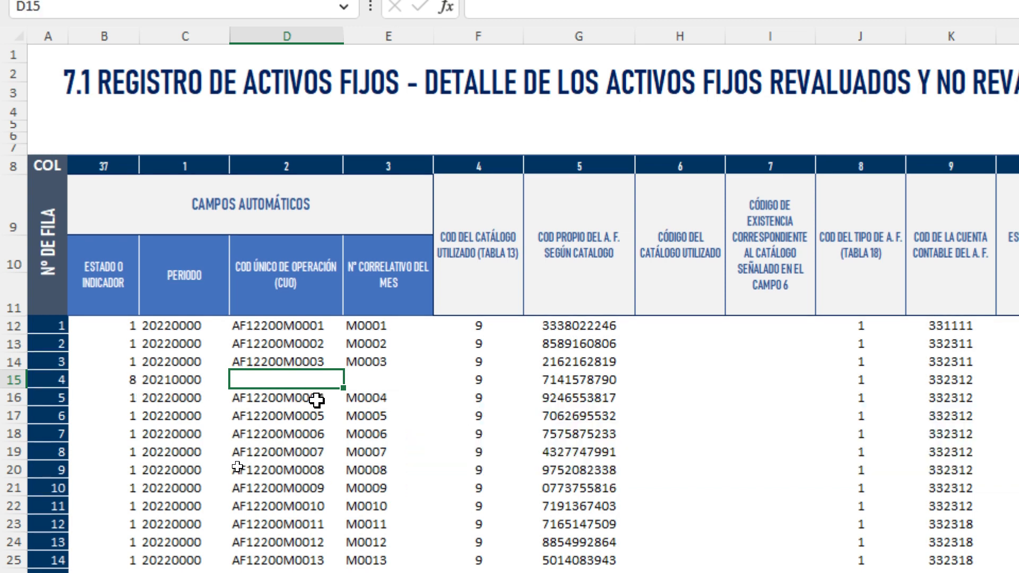
pyautogui.write('CUIO8475Y3745')
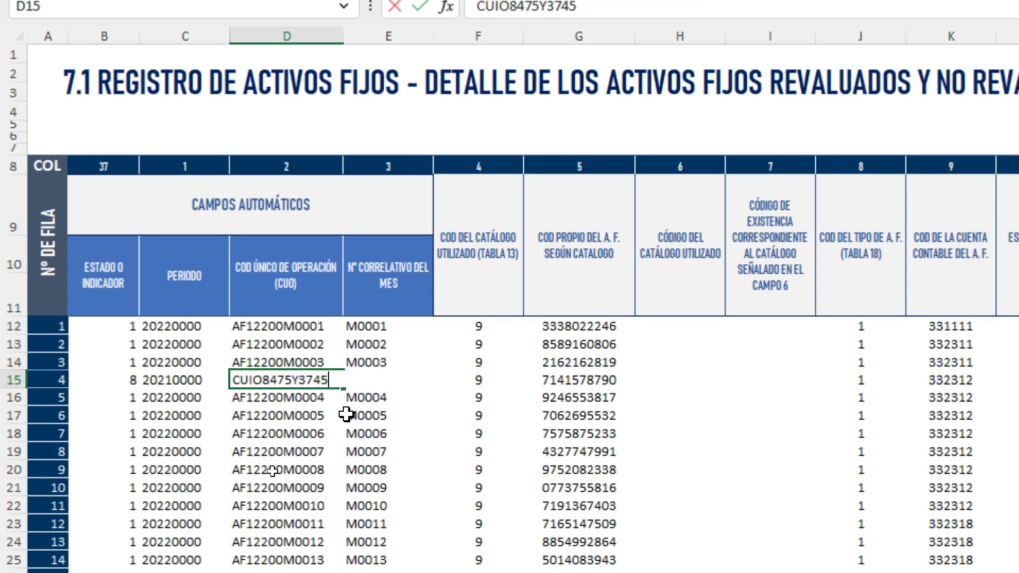
pyautogui.click(455, 380)
pyautogui.click(371, 380)
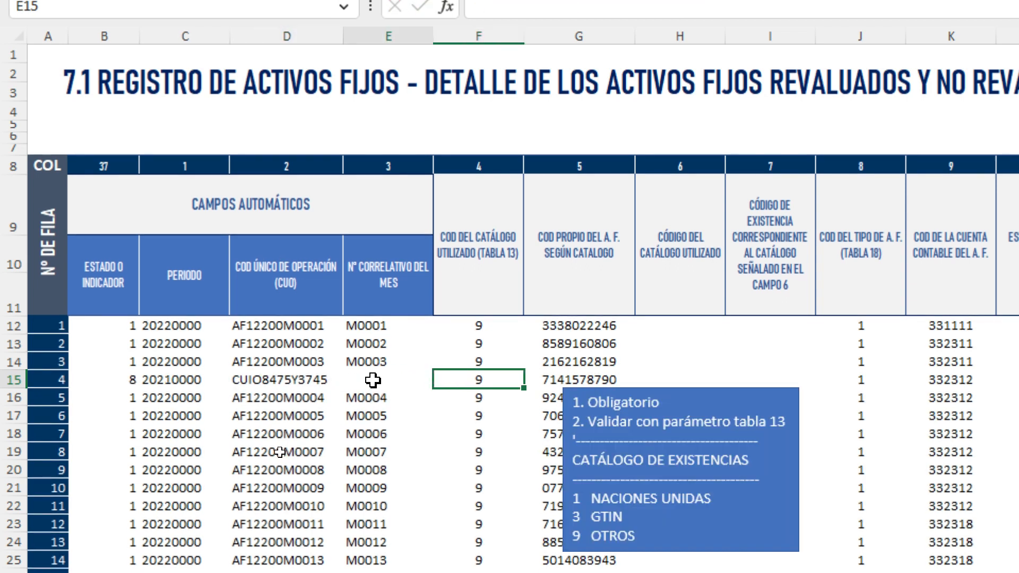
pyautogui.click(544, 408)
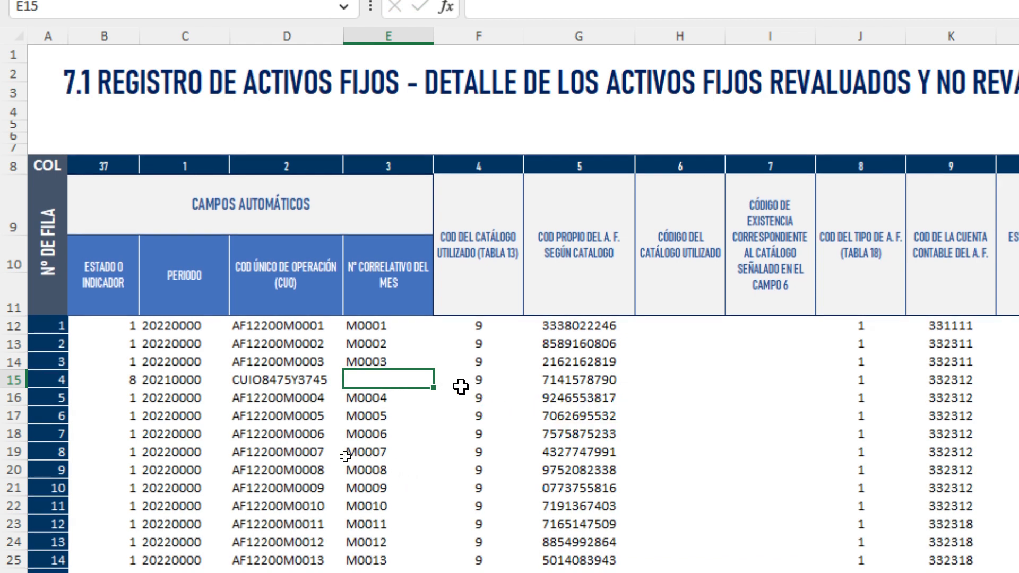
pyautogui.write('M00051')
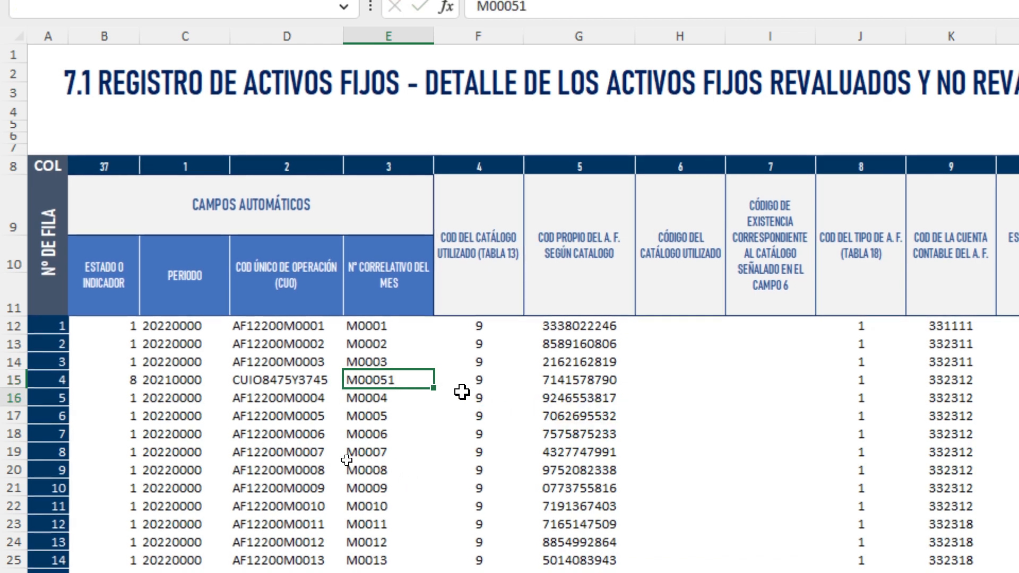
pyautogui.press('Return')
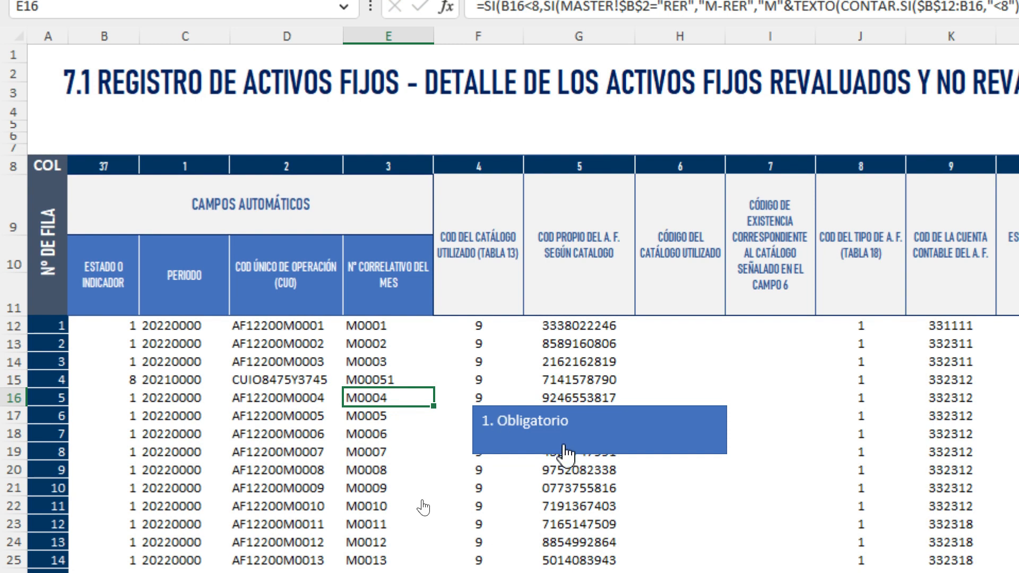
pyautogui.moveTo(108, 381); pyautogui.dragTo(390, 383)
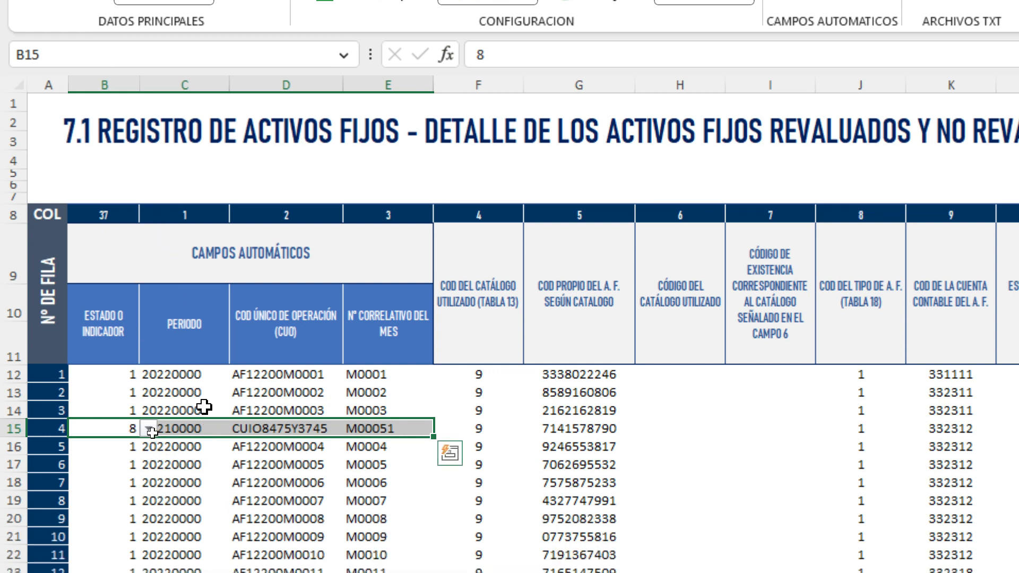
# - Review the allowed indicator codes and the period formula guidance for row 15
pyautogui.click(115, 484)
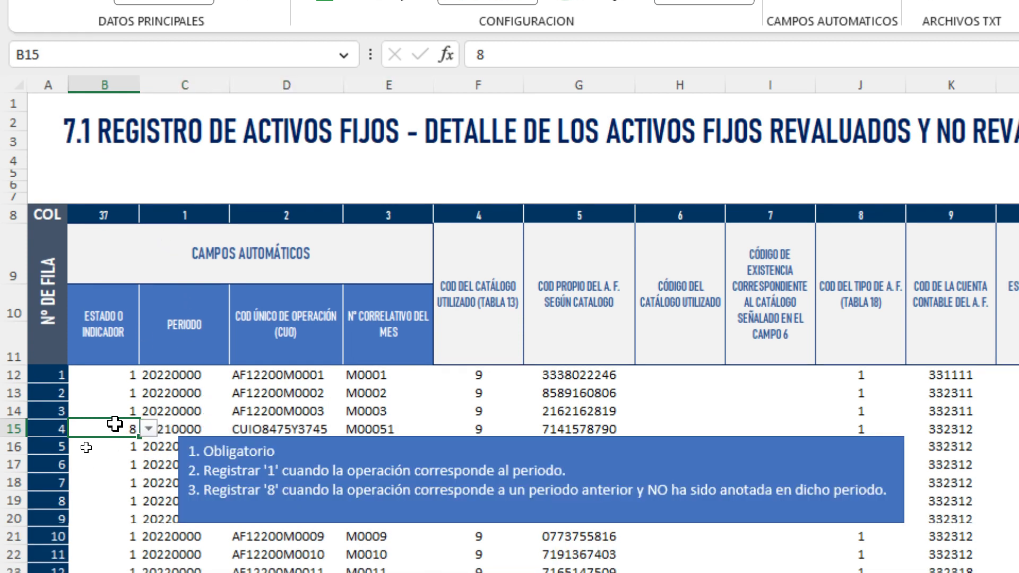
pyautogui.rightClick(284, 496)
pyautogui.press('Escape')
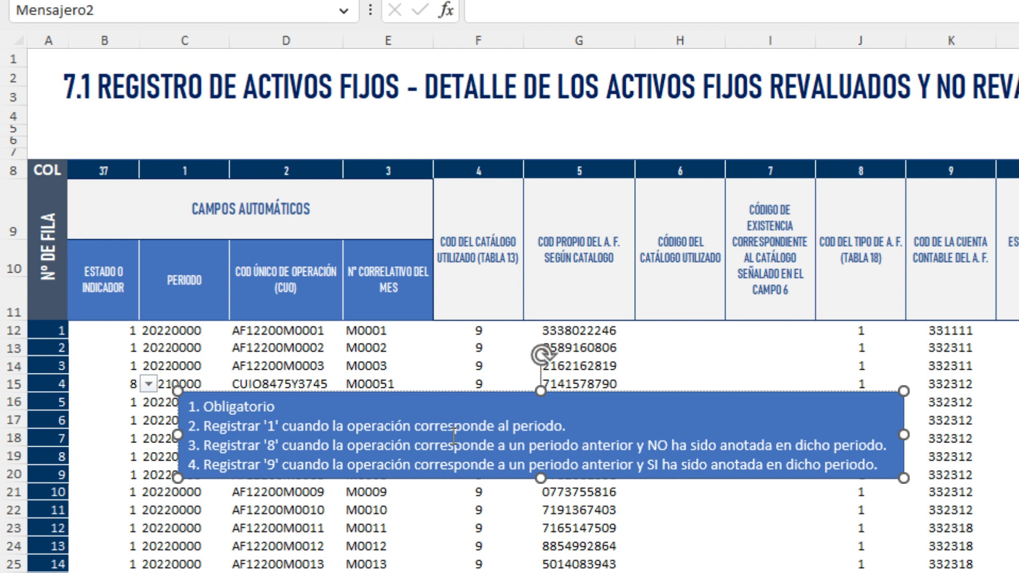
pyautogui.click(118, 379)
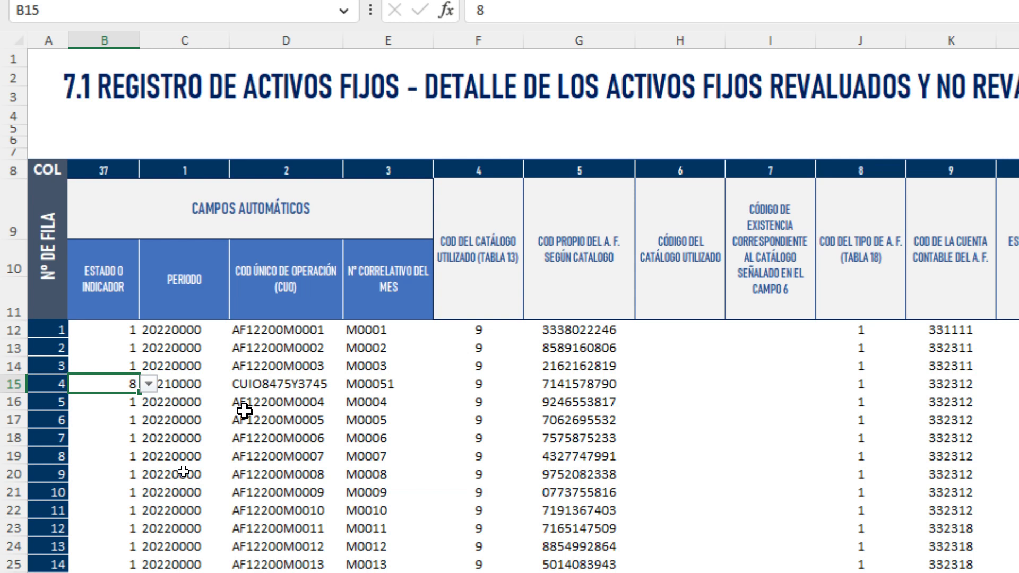
pyautogui.click(190, 385)
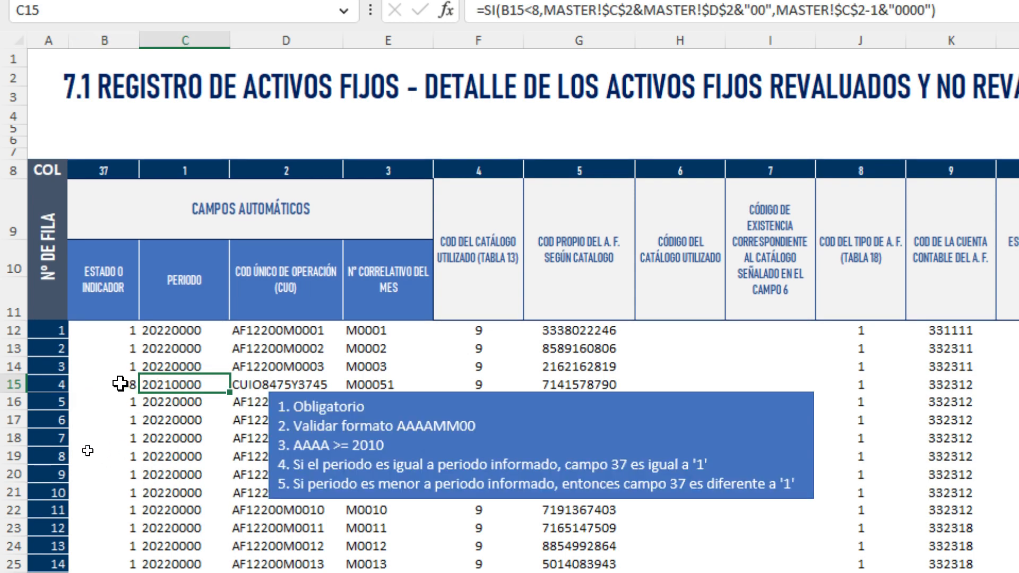
pyautogui.click(323, 425)
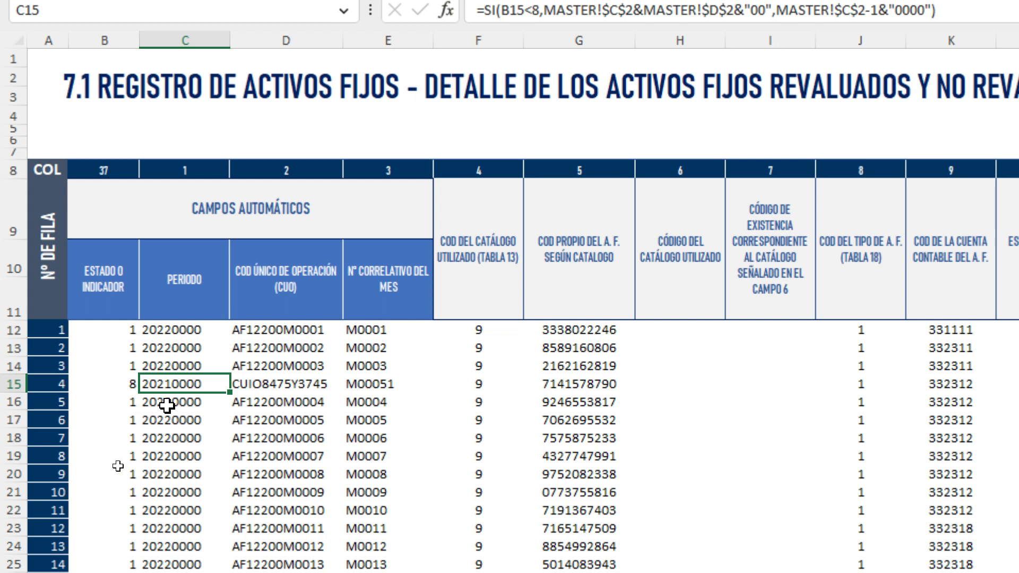
# - Change B15's indicator to 9, leaving D15:E15 empty
pyautogui.click(129, 386)
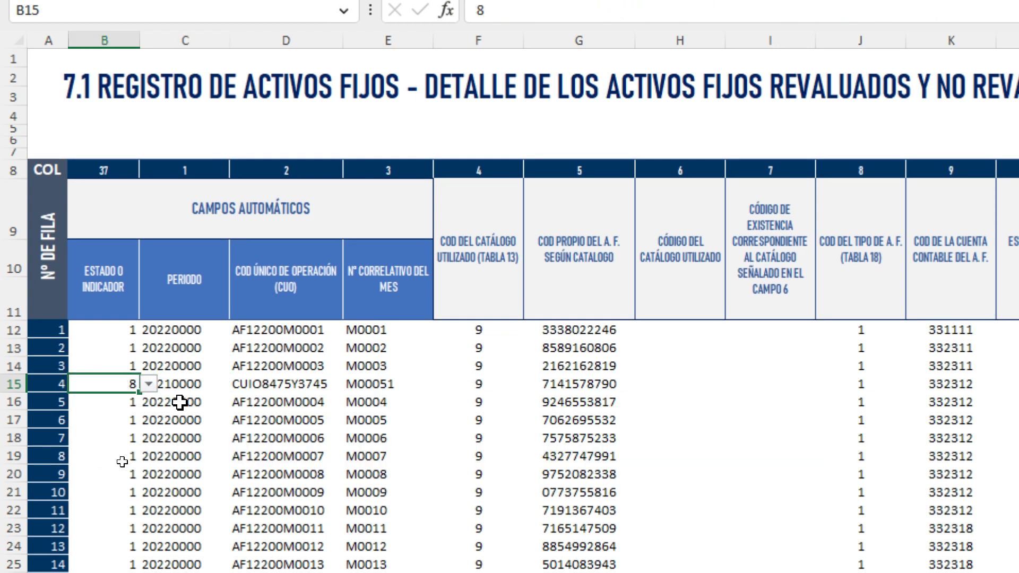
pyautogui.click(149, 384)
pyautogui.click(87, 429)
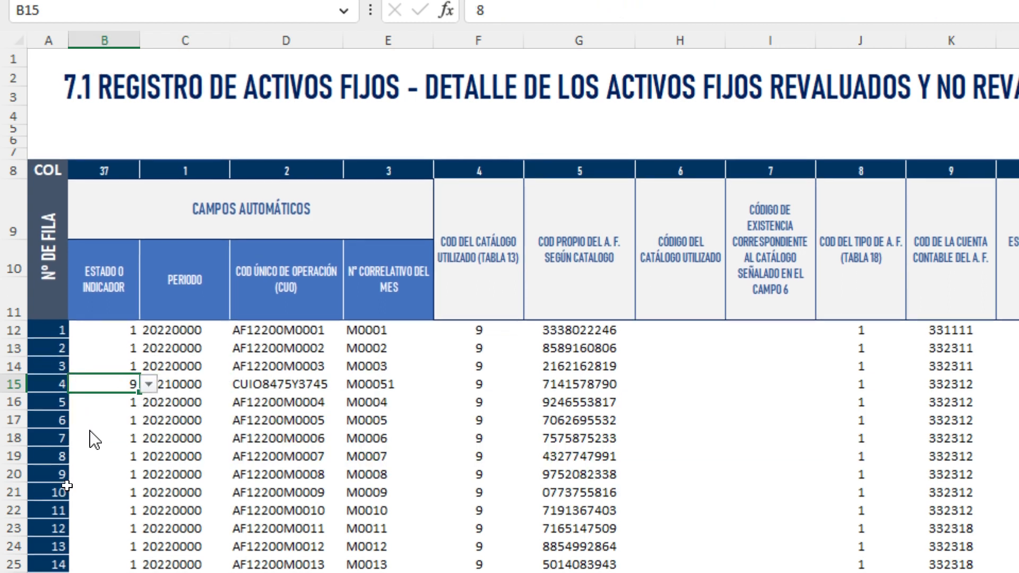
pyautogui.click(265, 382)
pyautogui.moveTo(265, 382); pyautogui.dragTo(365, 382)
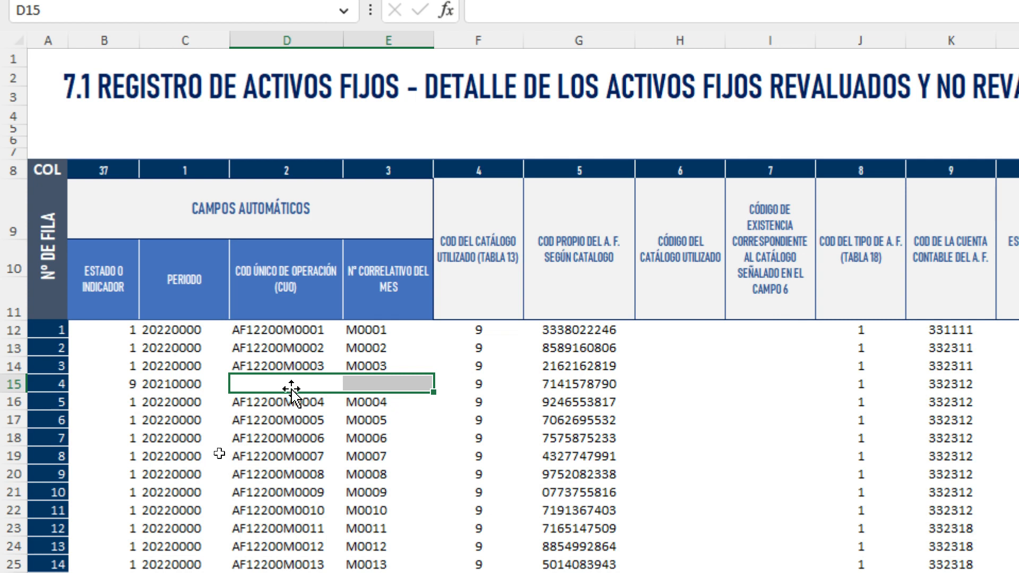
# - Enter CUO cuo9874359 and correlative M0589 for row 15
pyautogui.click(260, 383)
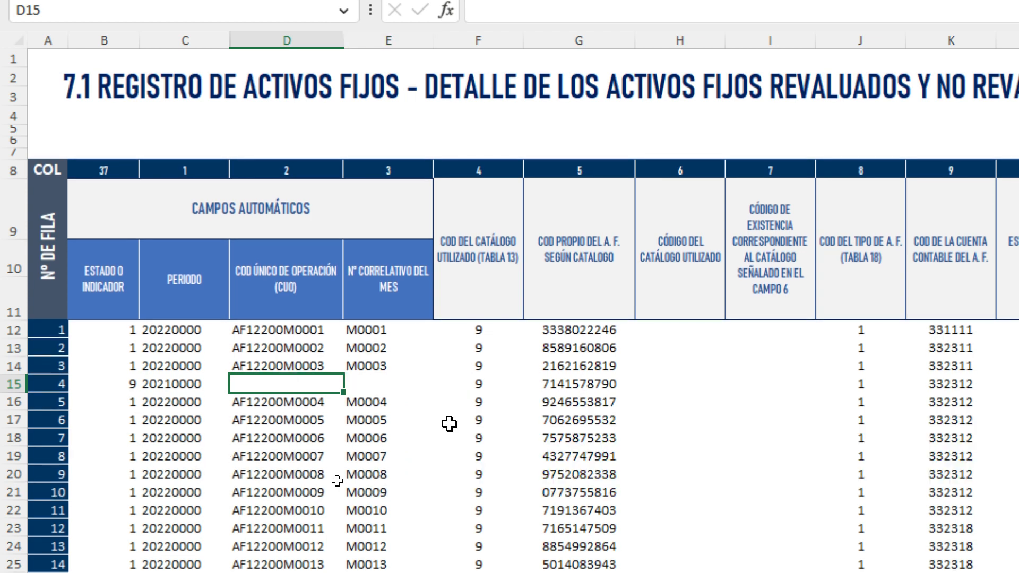
pyautogui.write('cuo9874359')
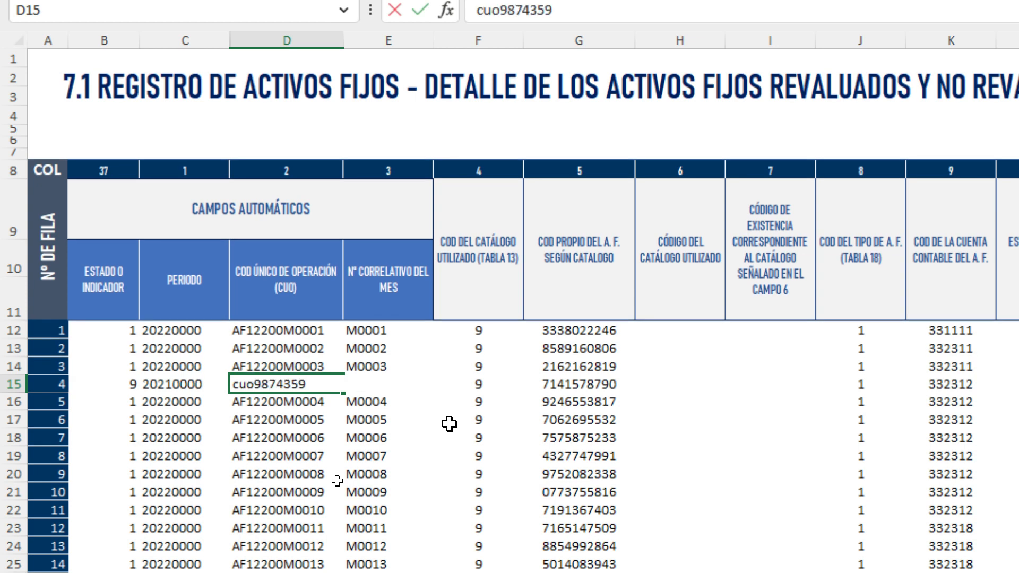
pyautogui.press('Tab')
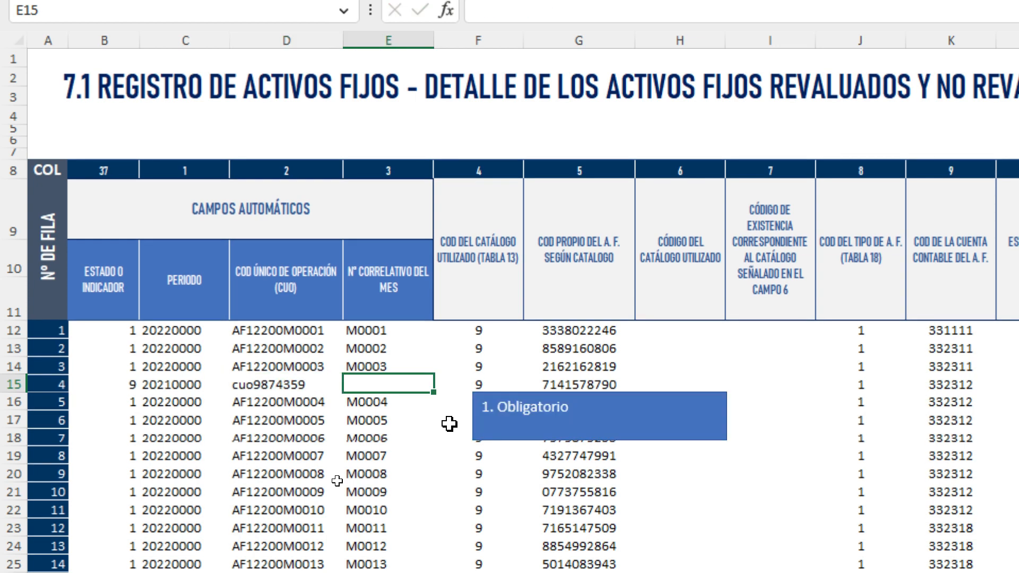
pyautogui.write('M')
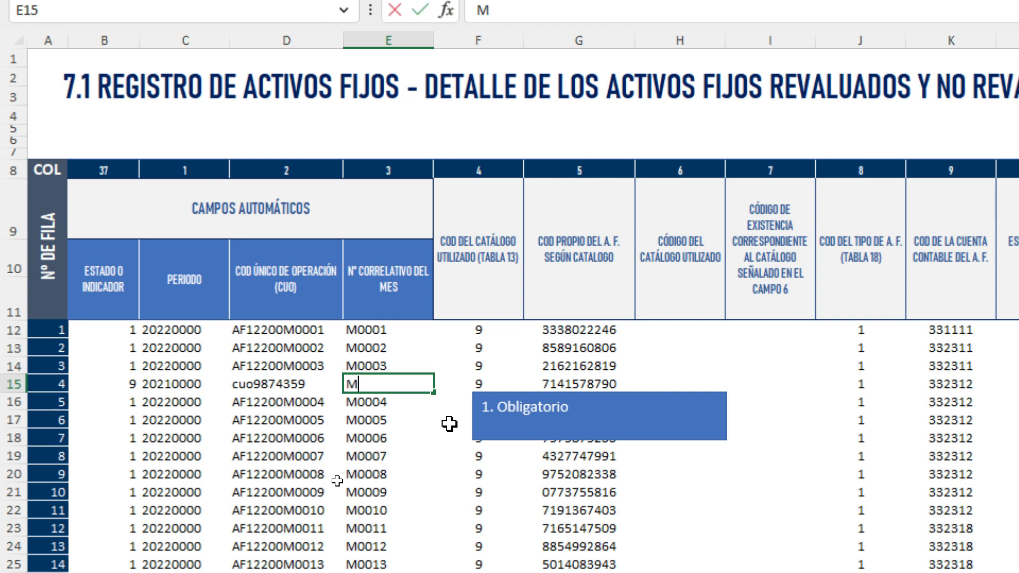
pyautogui.write('0589')
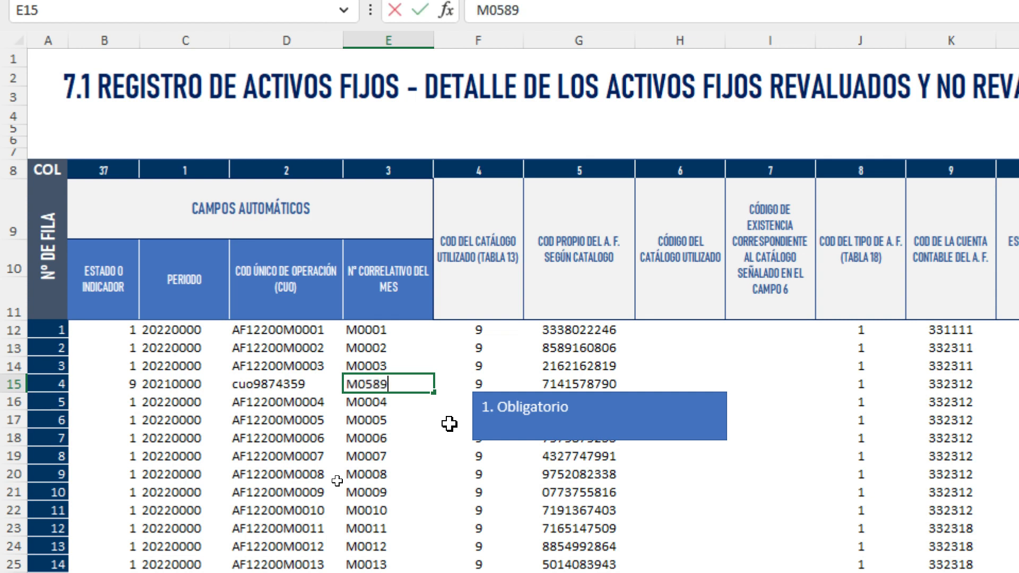
pyautogui.press('Return')
pyautogui.moveTo(127, 384); pyautogui.dragTo(367, 390)
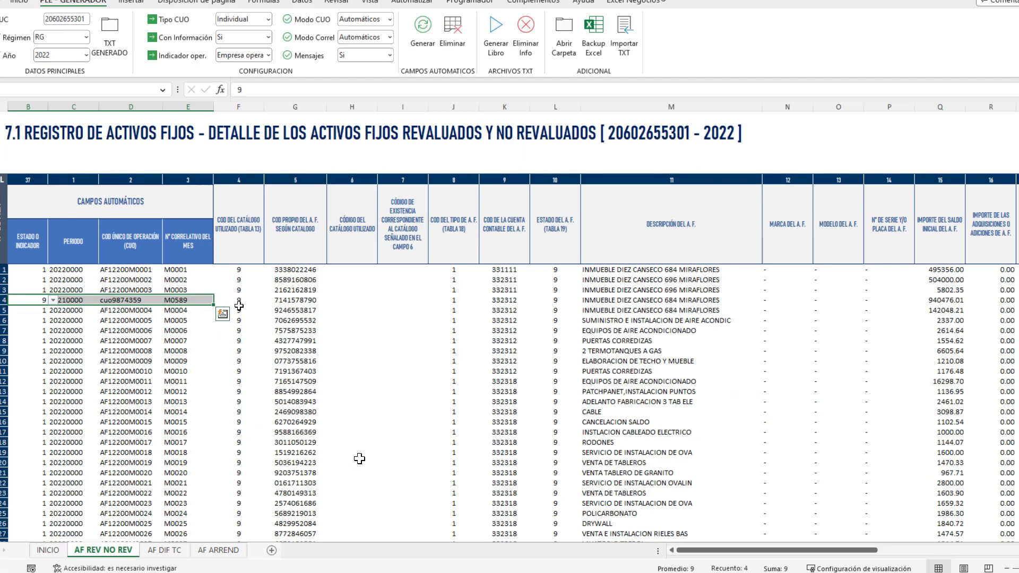
pyautogui.click(449, 407)
# - Change row 15's initial balance in Q15 to 840476.01
pyautogui.click(277, 300)
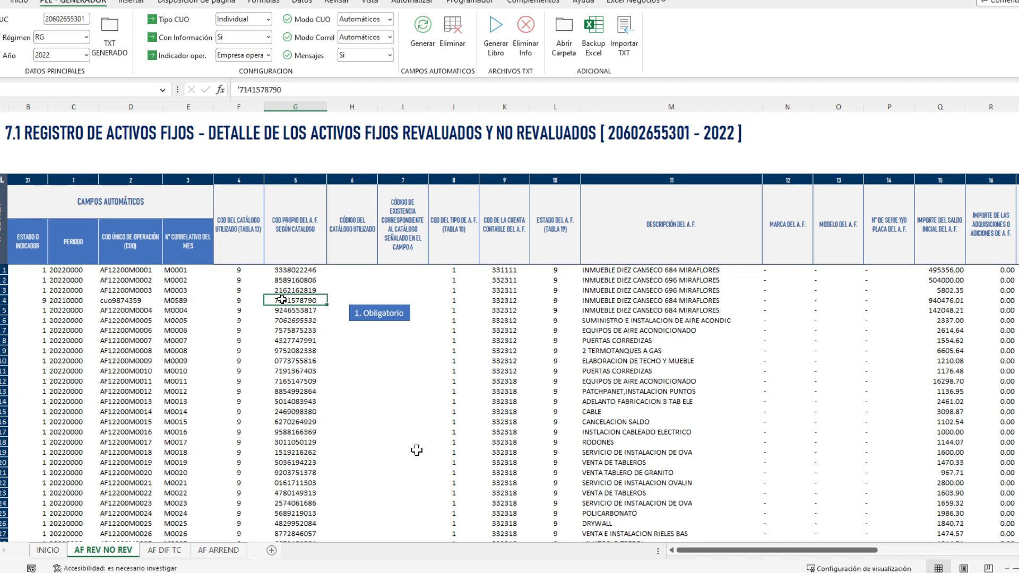
pyautogui.moveTo(43, 300); pyautogui.dragTo(285, 305)
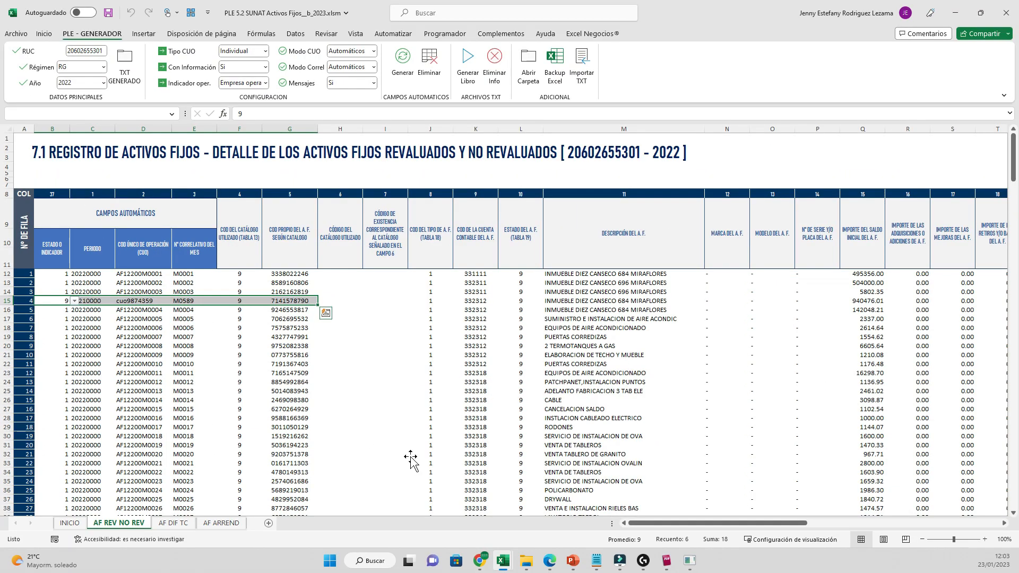
pyautogui.hotkey('ctrl', 'q')
pyautogui.click(379, 301)
pyautogui.press('Right')
pyautogui.press('Right')
pyautogui.press('Right')
pyautogui.press('Right')
pyautogui.press('Right')
pyautogui.press('Right')
pyautogui.press('Right')
pyautogui.press('Right')
pyautogui.press('Right')
pyautogui.press('Right')
pyautogui.press('Right')
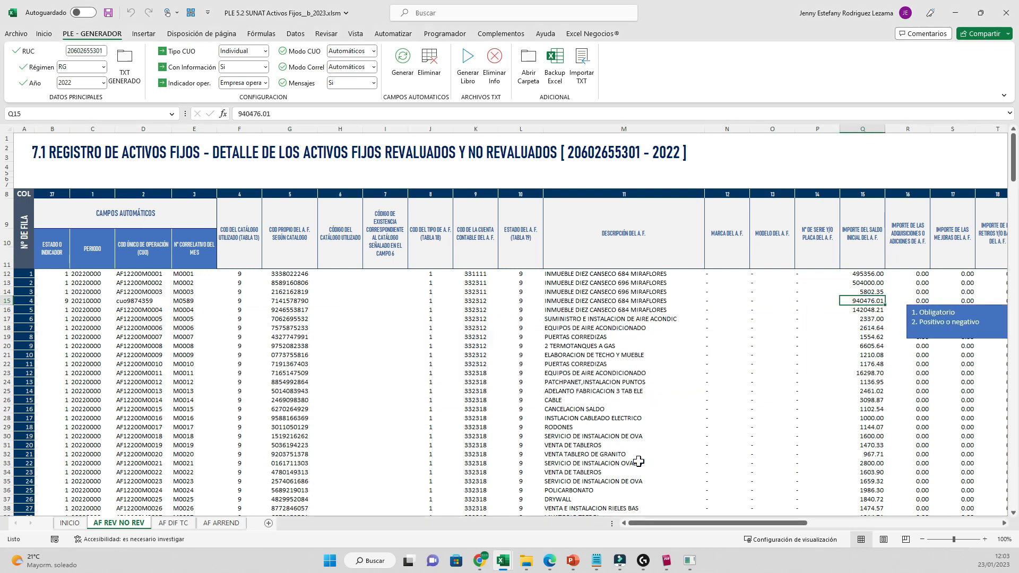
pyautogui.press('Left')
pyautogui.press('Left')
pyautogui.press('F2')
pyautogui.write('8')
pyautogui.press('Return')
# - Verify the new 840476.01 balance and return to row 15's indicator column
pyautogui.press('Up')
pyautogui.click(6, 300)
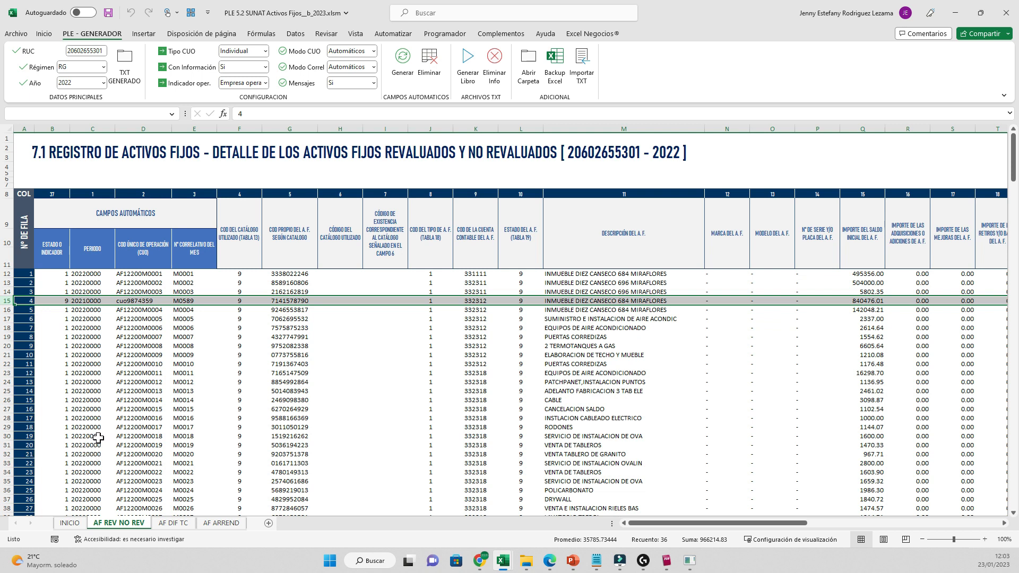
pyautogui.press('Up')
pyautogui.press('Right')
pyautogui.press('Escape')
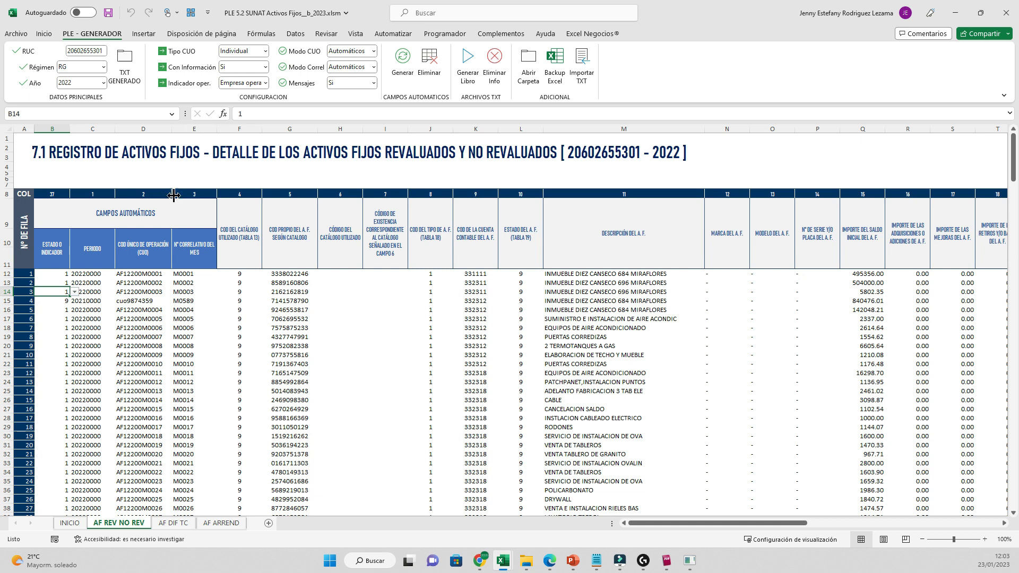
# - Delete and regenerate the indicator, period, CUO and correlative columns for all asset rows
pyautogui.click(429, 63)
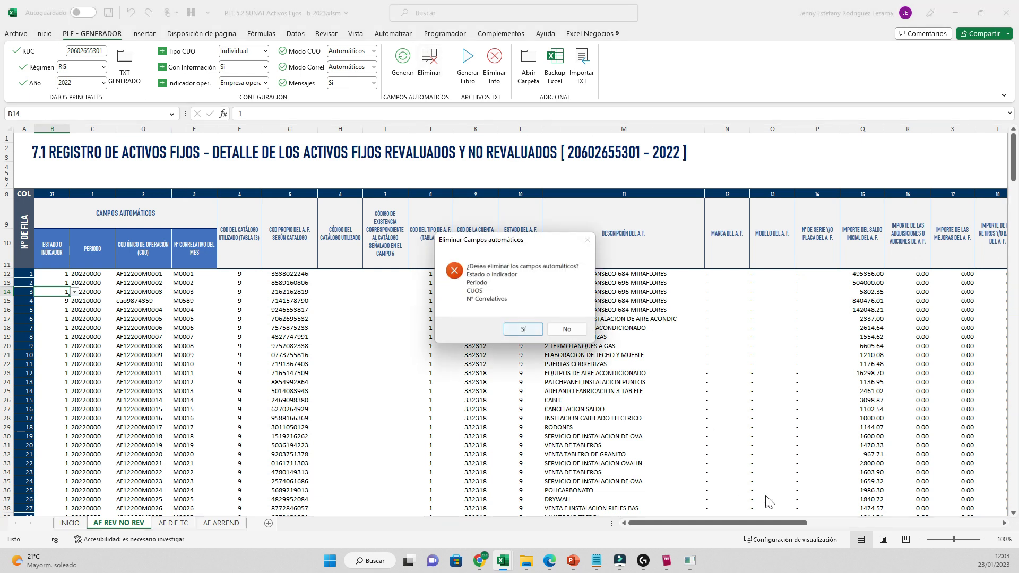
pyautogui.click(512, 328)
pyautogui.click(402, 61)
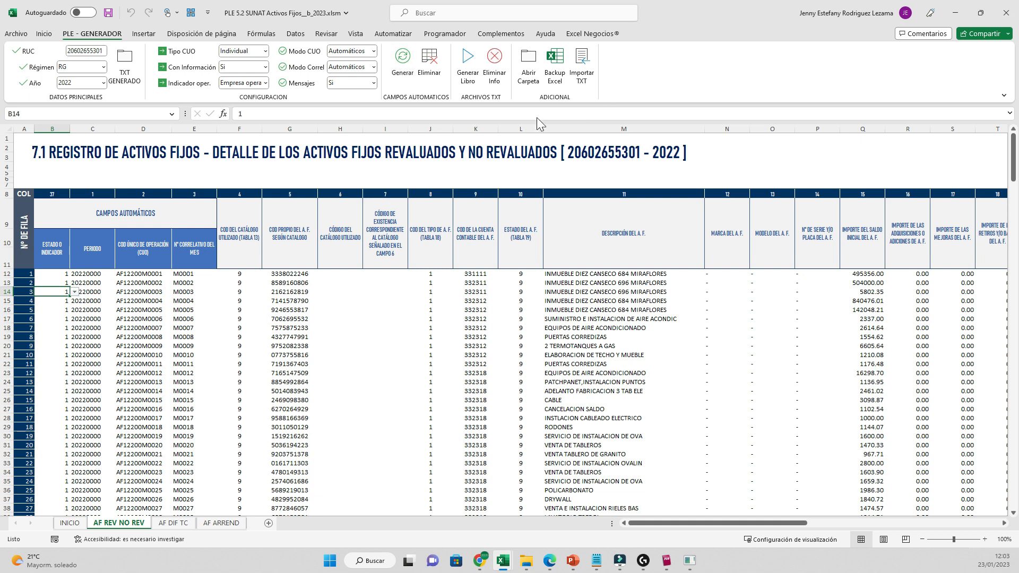
pyautogui.click(143, 328)
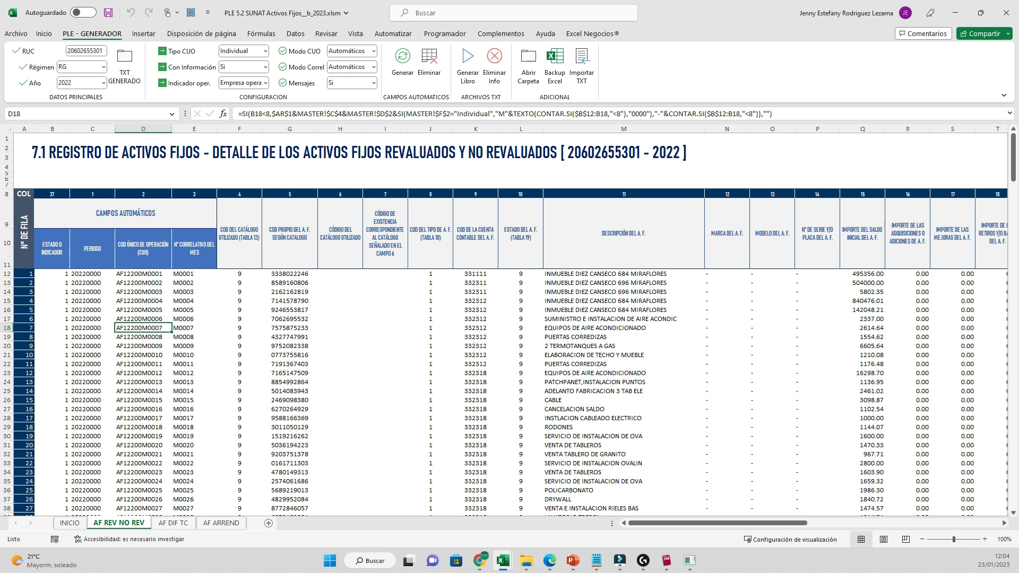
pyautogui.moveTo(716, 523)
pyautogui.mouseDown()
pyautogui.moveTo(910, 523)
pyautogui.moveTo(716, 523)
pyautogui.mouseUp()
# - Check the regenerated values across rows 16 to 21, including asset 4's CUO AF12200M0004
pyautogui.press('Right')
pyautogui.press('Right')
pyautogui.press('Right')
pyautogui.press('Up')
pyautogui.press('Up')
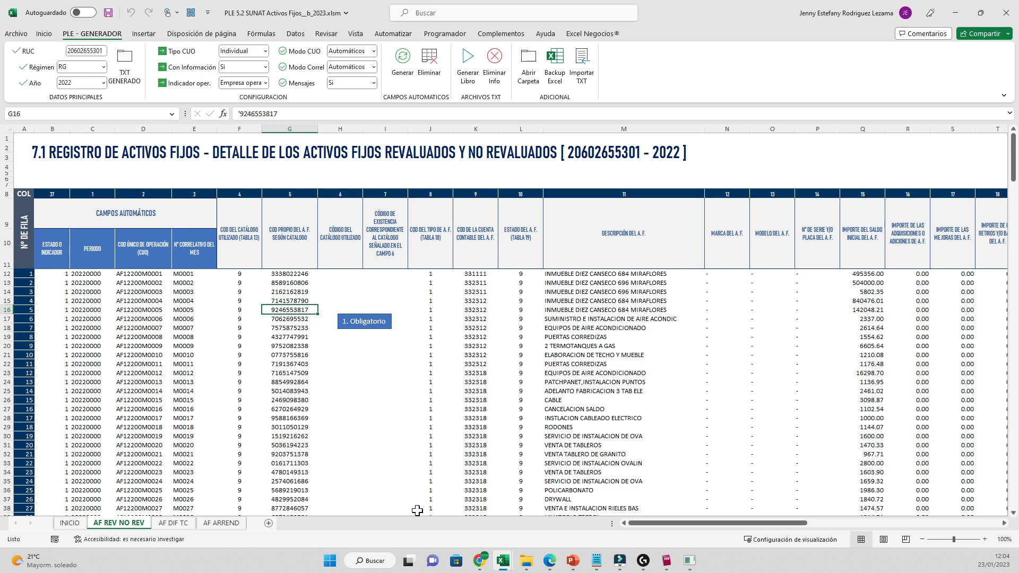
pyautogui.press('Down')
pyautogui.press('Right')
pyautogui.press('Right')
pyautogui.press('Right')
pyautogui.press('Right')
pyautogui.press('Right')
pyautogui.press('Right')
pyautogui.press('Down')
pyautogui.press('Down')
pyautogui.press('Down')
pyautogui.press('Left')
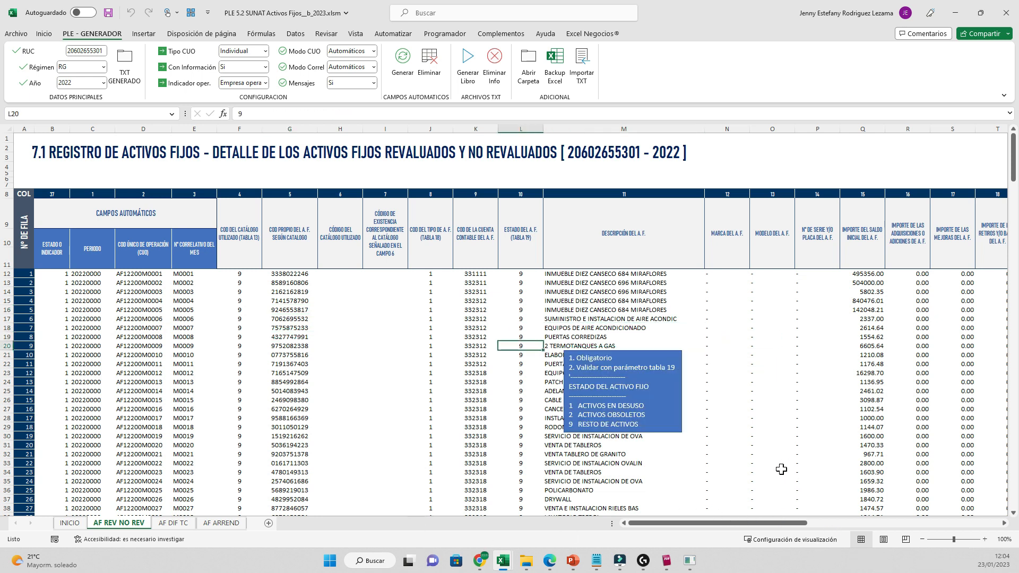
pyautogui.press('Left')
pyautogui.press('Up')
pyautogui.press('Up')
pyautogui.press('Up')
pyautogui.press('Right')
pyautogui.press('Right')
pyautogui.press('Down')
pyautogui.press('Down')
pyautogui.press('Down')
pyautogui.press('Down')
pyautogui.press('Left')
pyautogui.press('Left')
pyautogui.press('Left')
pyautogui.press('Left')
pyautogui.press('Left')
pyautogui.press('Left')
pyautogui.press('Up')
pyautogui.press('Up')
pyautogui.press('Up')
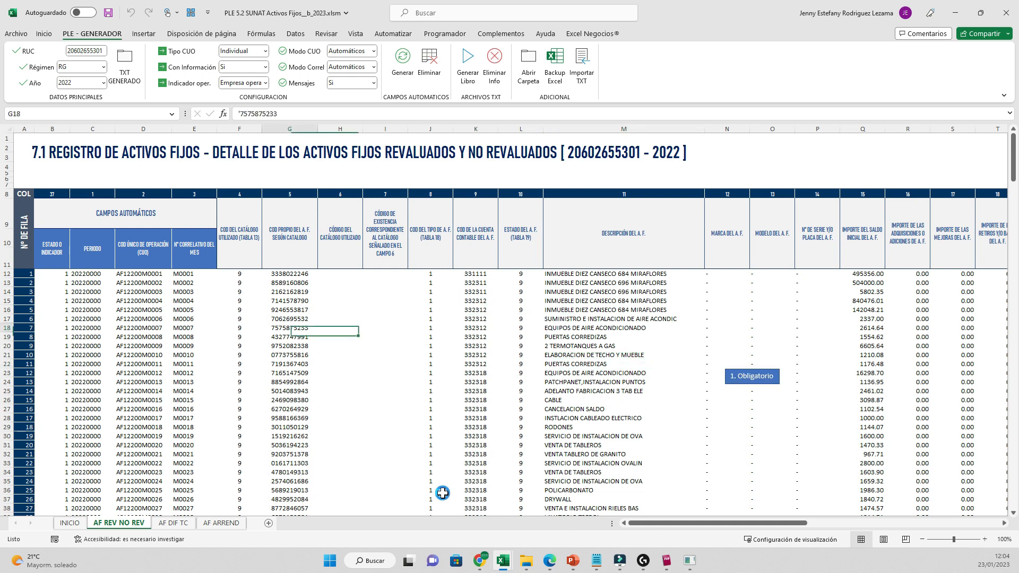
pyautogui.press('Down')
pyautogui.press('Down')
pyautogui.press('Down')
pyautogui.press('Left')
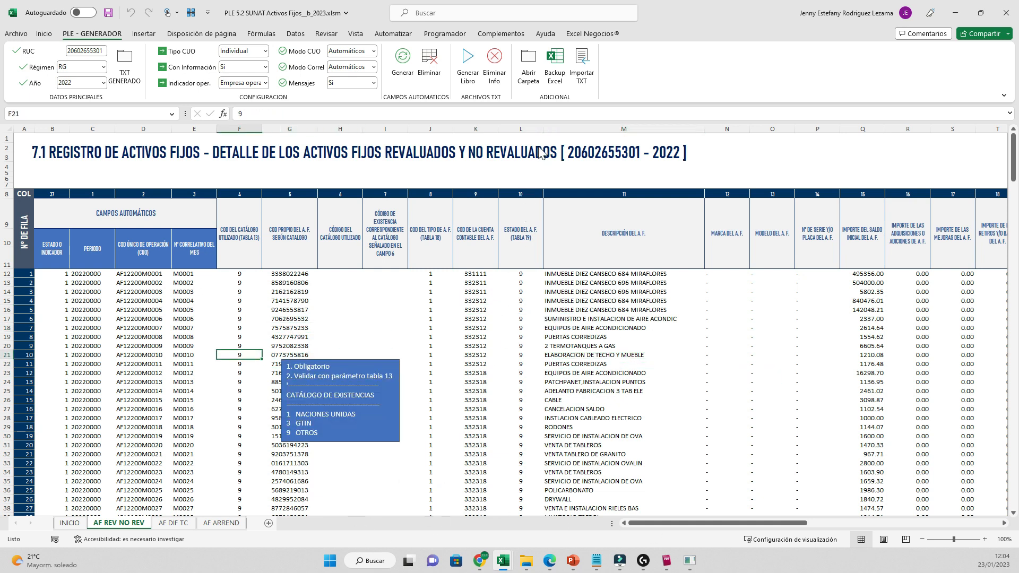
# - Set Mensajes to No and confirm cells no longer show guidance messages
pyautogui.hotkey('alt', 'Down')
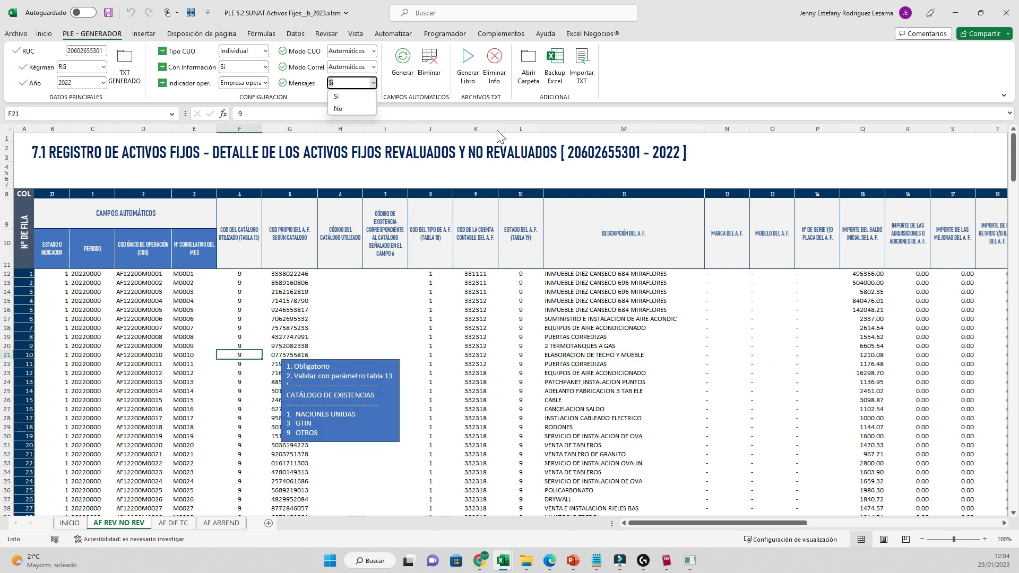
pyautogui.press('Down')
pyautogui.press('Return')
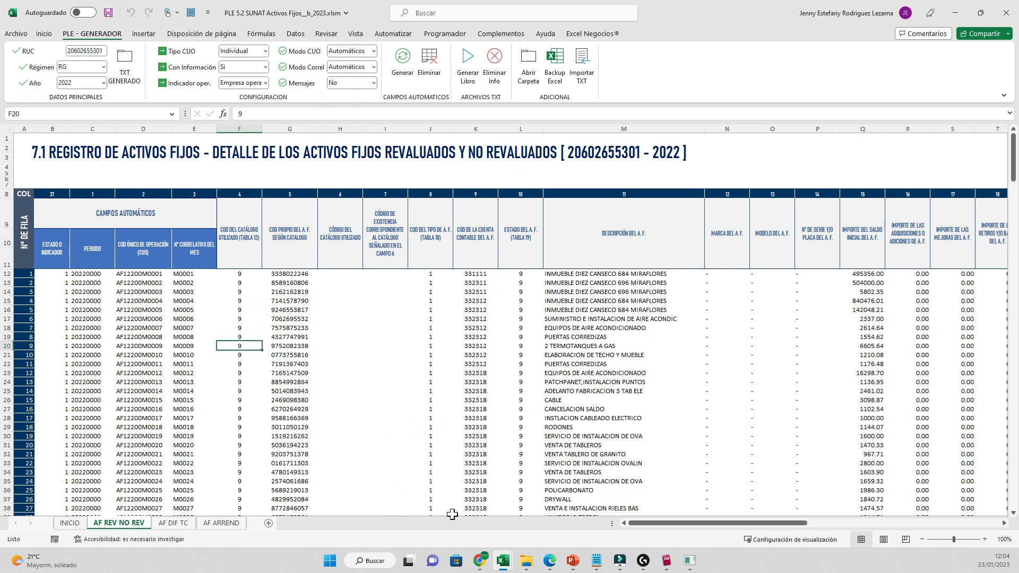
pyautogui.press('Right')
pyautogui.press('Right')
pyautogui.press('Right')
pyautogui.press('Right')
pyautogui.press('Right')
pyautogui.press('Right')
pyautogui.press('Right')
pyautogui.press('Up')
pyautogui.press('Up')
pyautogui.press('Up')
pyautogui.press('Down')
pyautogui.press('Down')
pyautogui.press('Down')
pyautogui.press('Down')
pyautogui.press('Down')
pyautogui.press('Down')
pyautogui.press('Down')
pyautogui.press('Left')
pyautogui.press('Left')
pyautogui.press('Left')
pyautogui.press('Left')
pyautogui.press('Left')
pyautogui.press('Up')
pyautogui.press('Up')
pyautogui.press('Up')
pyautogui.press('Up')
pyautogui.press('Up')
pyautogui.press('Up')
pyautogui.press('Up')
pyautogui.press('Up')
pyautogui.press('Up')
pyautogui.press('Up')
pyautogui.press('Left')
pyautogui.press('Down')
pyautogui.press('Down')
pyautogui.press('Down')
pyautogui.press('Down')
pyautogui.press('Down')
pyautogui.press('Down')
pyautogui.press('Down')
pyautogui.click(589, 345)
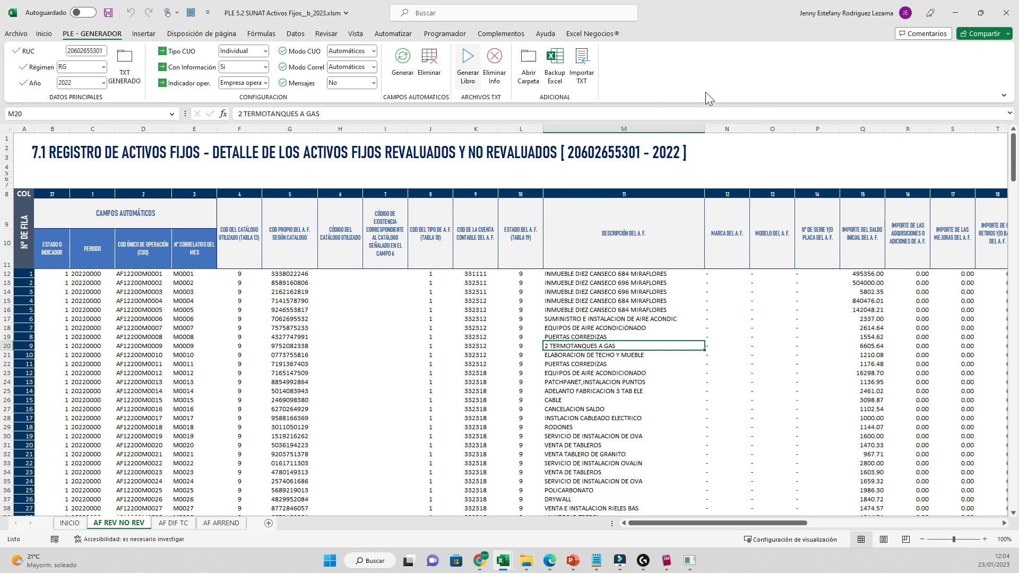
# - Export the 7.1 register to a TXT file, scroll through it in Notepad, then close it
pyautogui.click(466, 58)
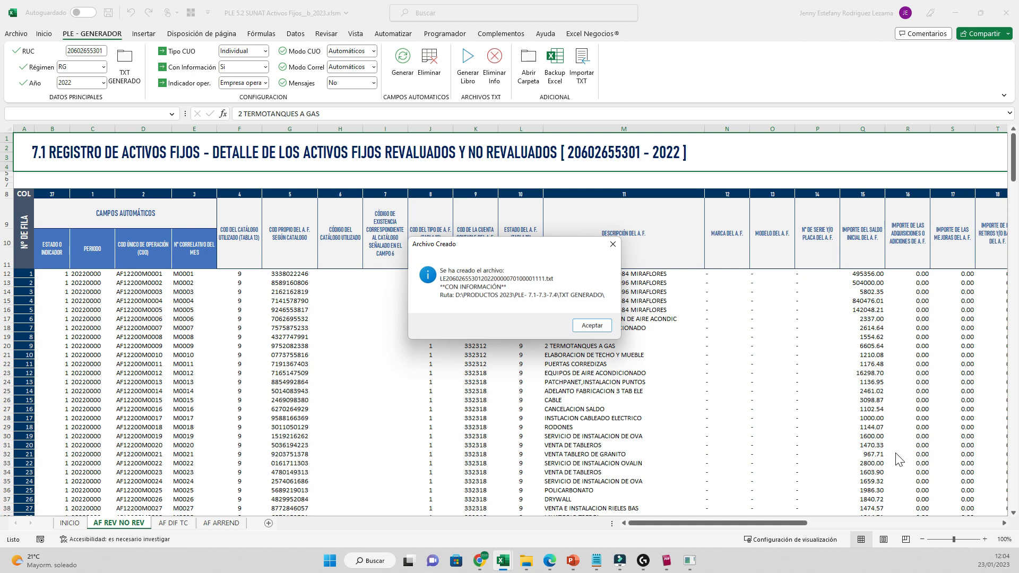
pyautogui.press('Return')
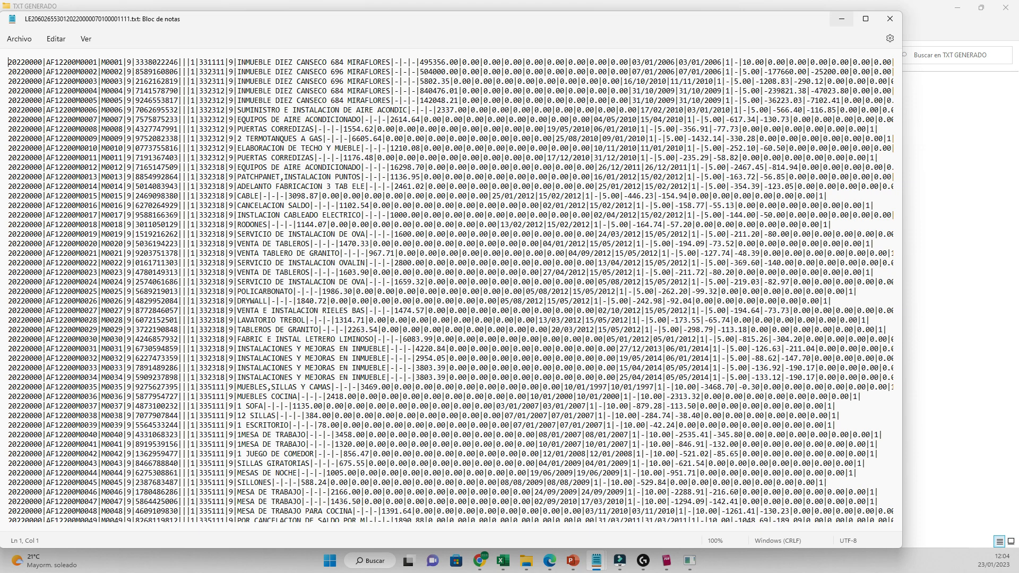
pyautogui.click(866, 18)
pyautogui.scroll(-4, 478, 287)
pyautogui.scroll(-15, 510, 287)
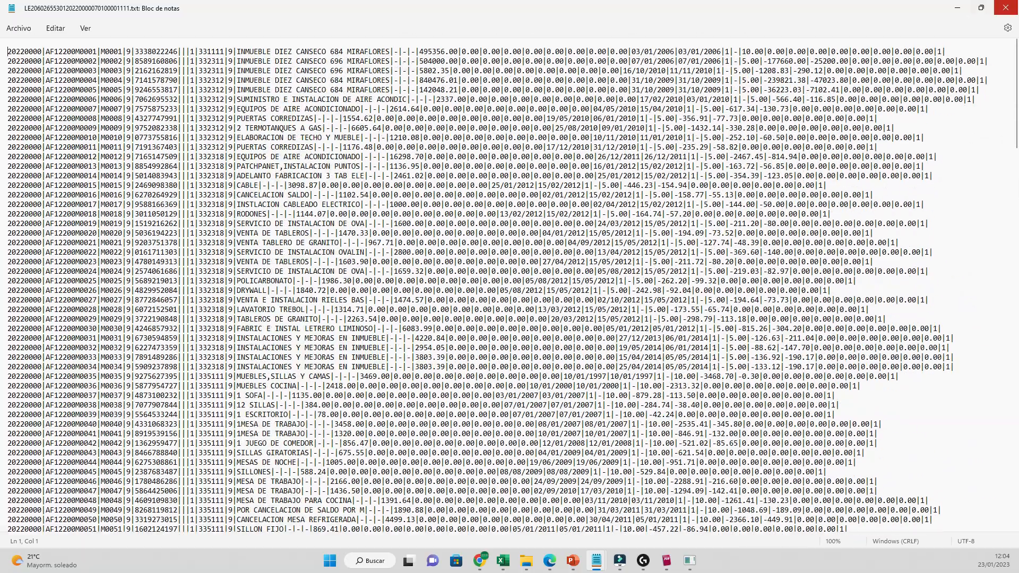
pyautogui.click(1005, 7)
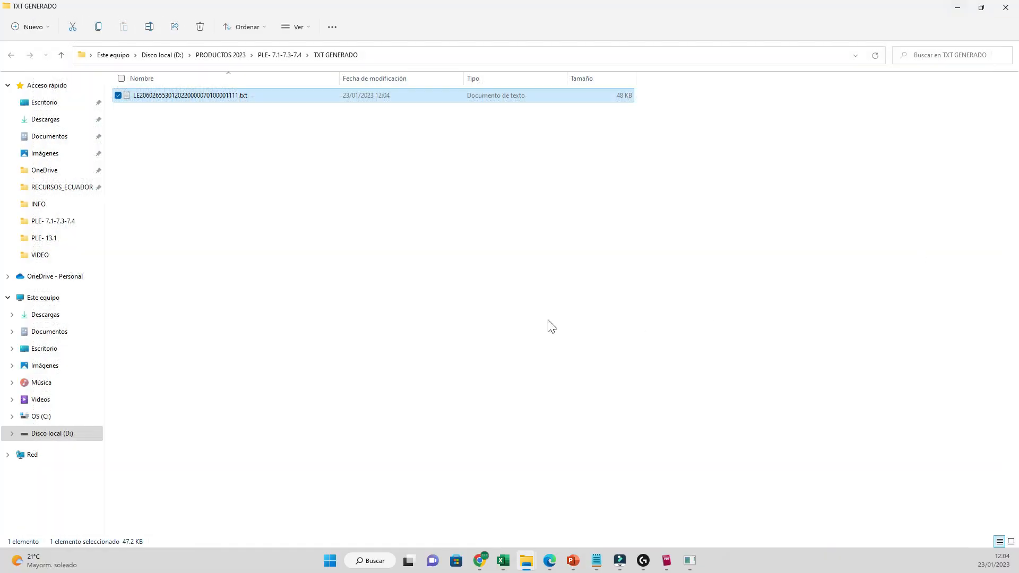
# - Minimize the TXT GENERADO folder window to show the AF REV NO REV 7.1 workbook
pyautogui.click(957, 7)
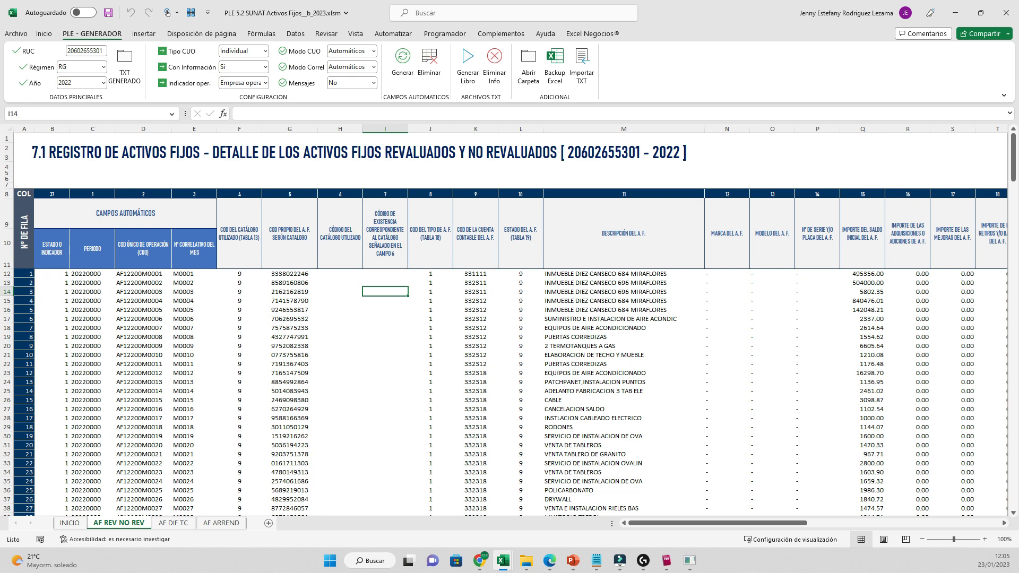
# - On the AF DIF TC sheet, set Con Información to No and generate the 7.3 register TXT
pyautogui.click(173, 523)
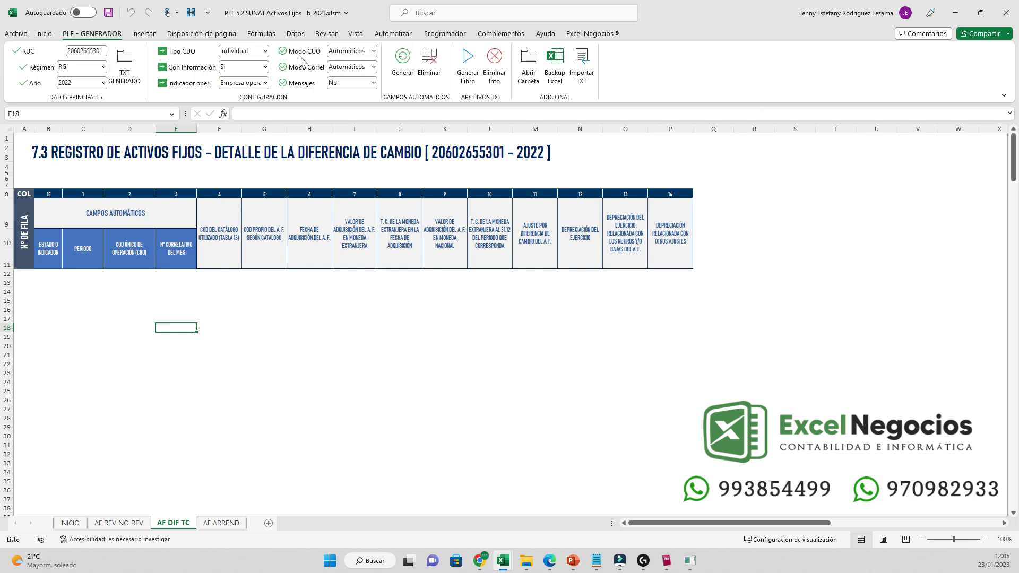
pyautogui.click(265, 68)
pyautogui.press('Down')
pyautogui.press('Return')
pyautogui.click(264, 291)
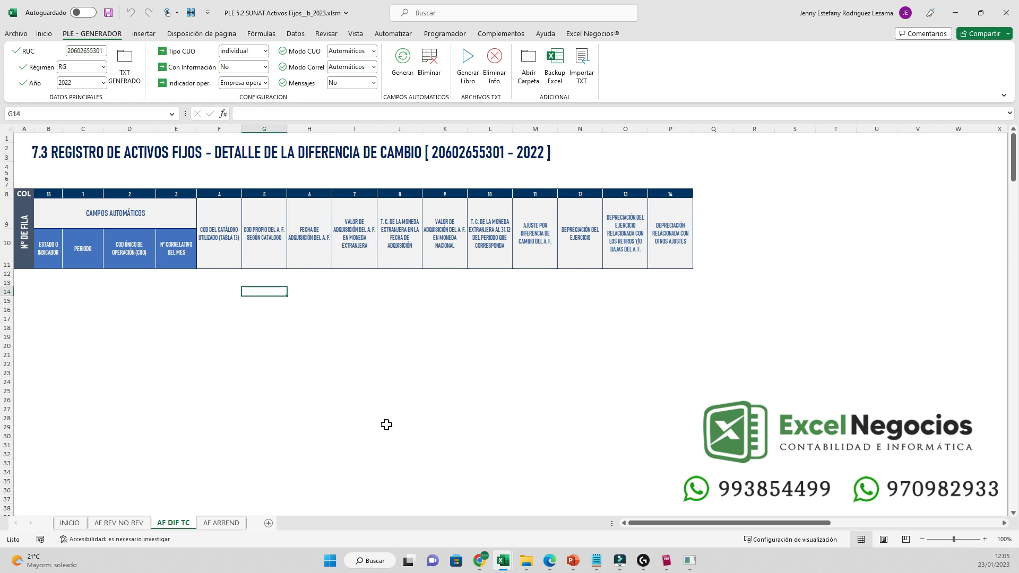
pyautogui.click(399, 60)
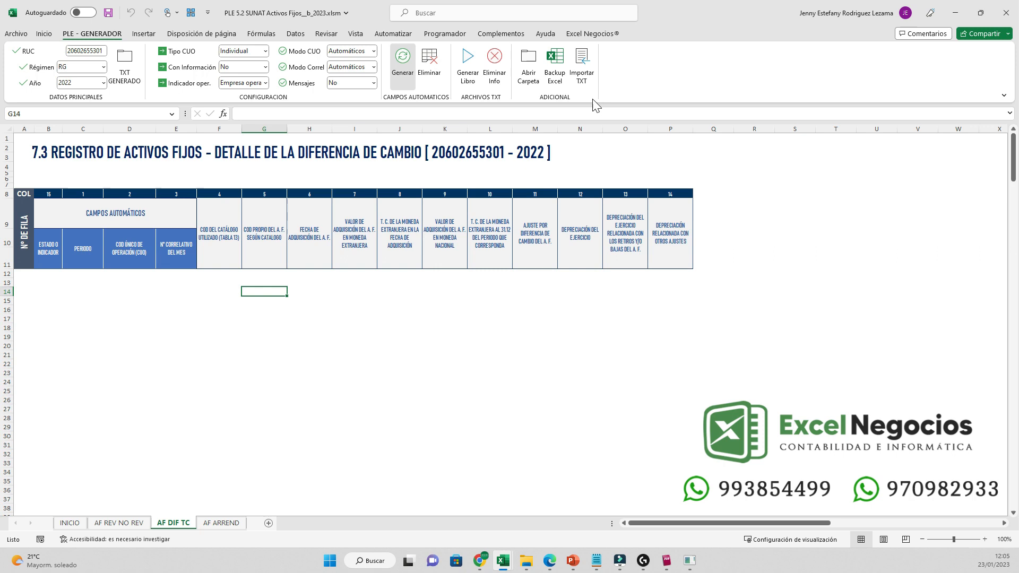
pyautogui.click(467, 64)
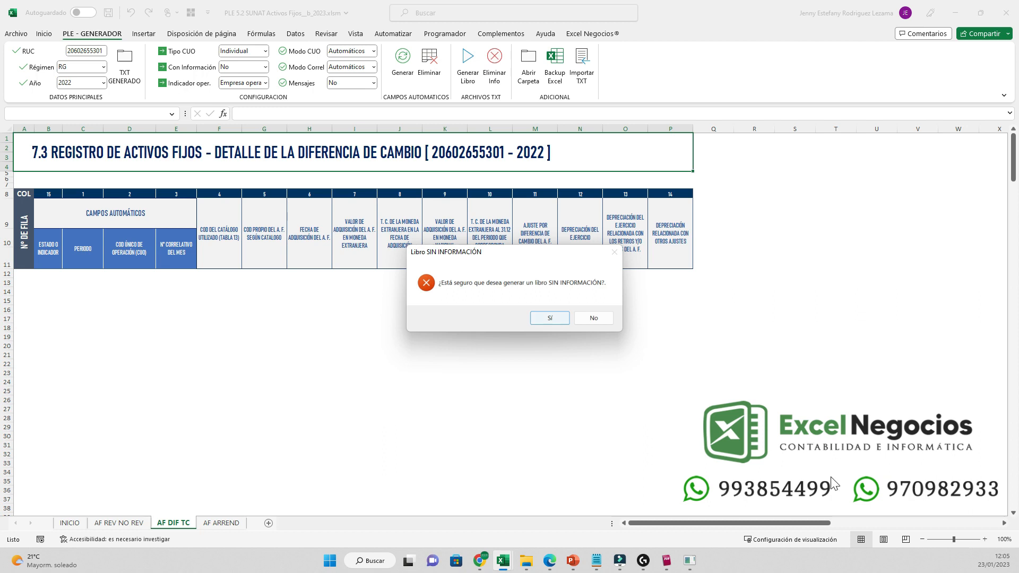
pyautogui.click(554, 319)
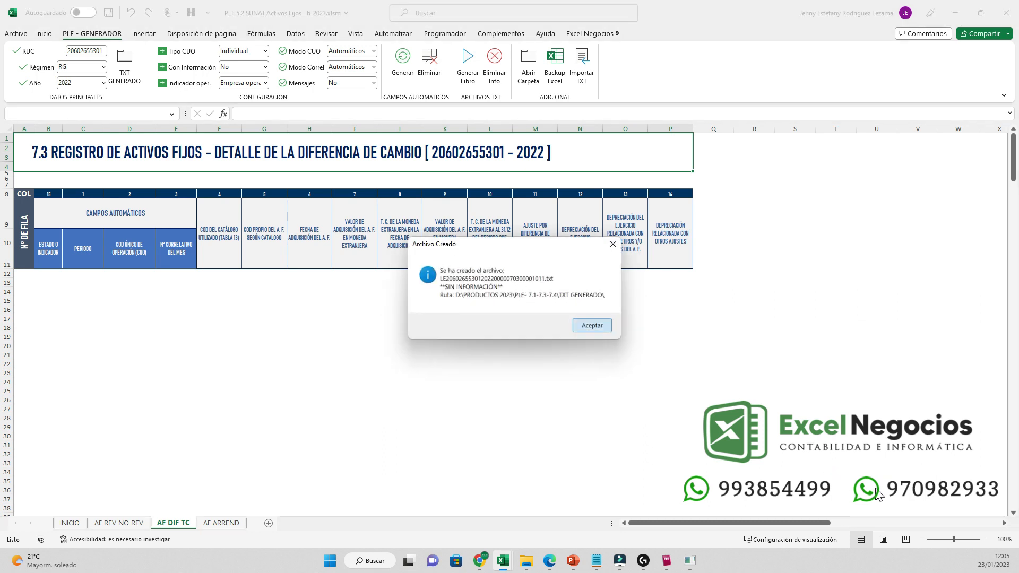
pyautogui.click(591, 324)
# - Open the TXT GENERADO folder and confirm the new 7.3 TXT file is empty (0 KB)
pyautogui.click(528, 68)
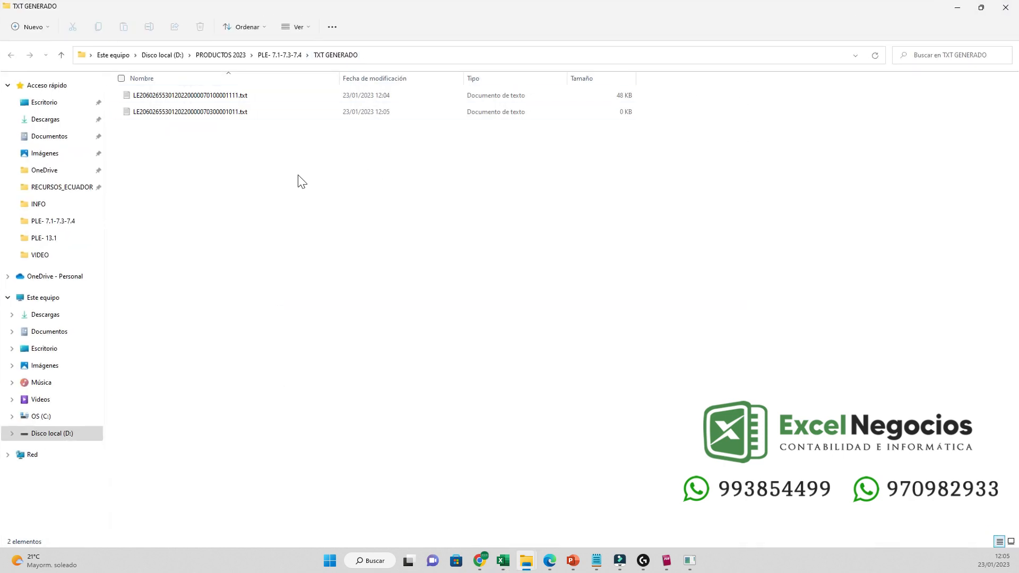
pyautogui.doubleClick(203, 112)
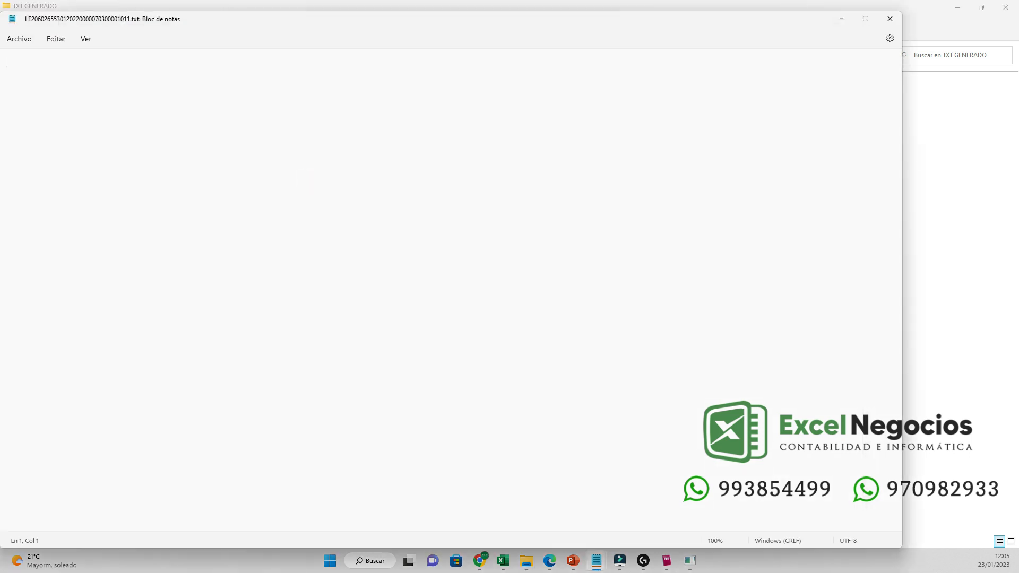
pyautogui.click(890, 19)
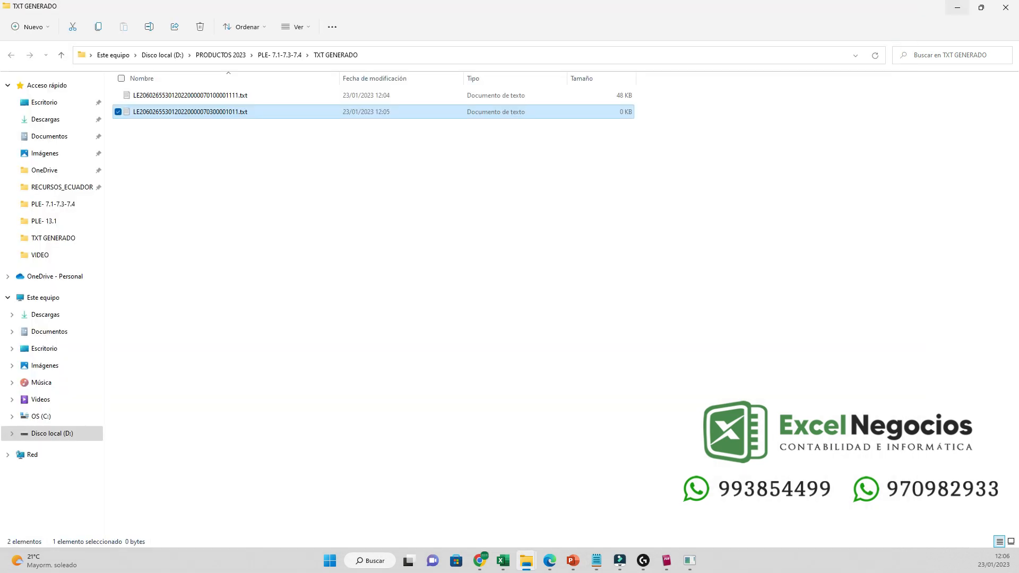
pyautogui.click(957, 7)
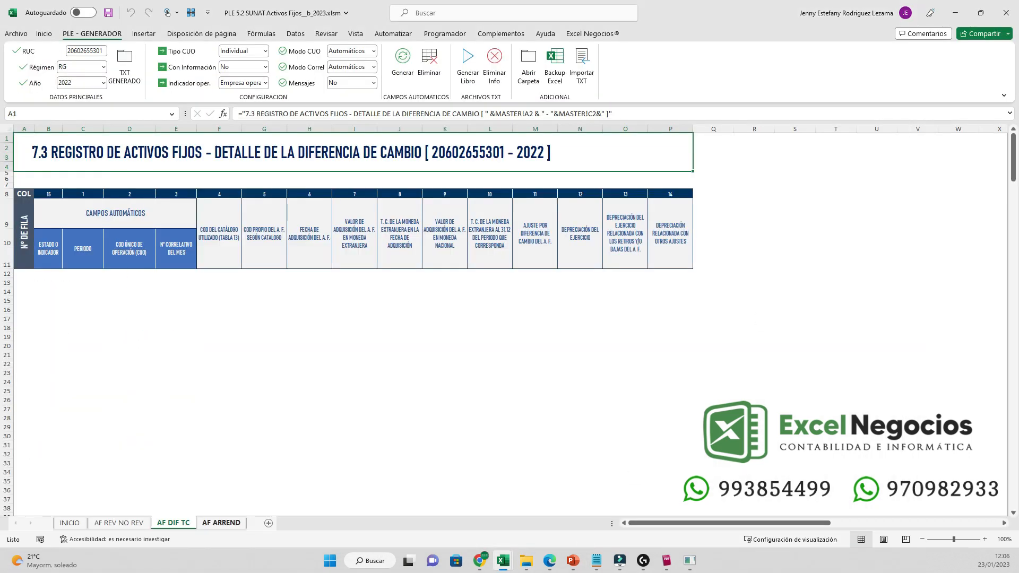
# - Inspect the AF ARREND 7.4 lease row: catalogue code 9, 37 installments, 215,246.52 total
pyautogui.click(221, 522)
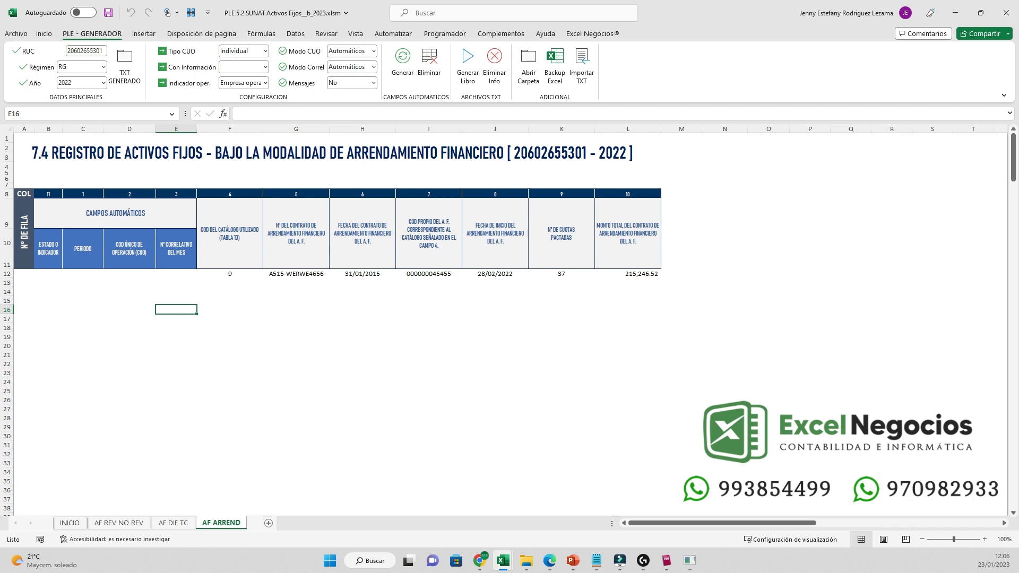
pyautogui.moveTo(229, 274); pyautogui.dragTo(637, 283)
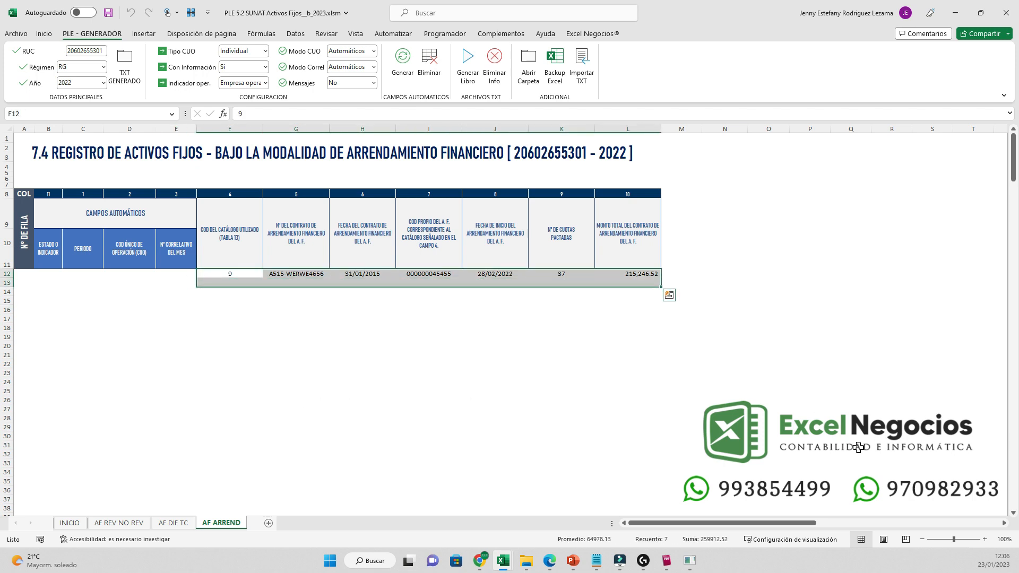
pyautogui.hotkey('ctrl', '4')
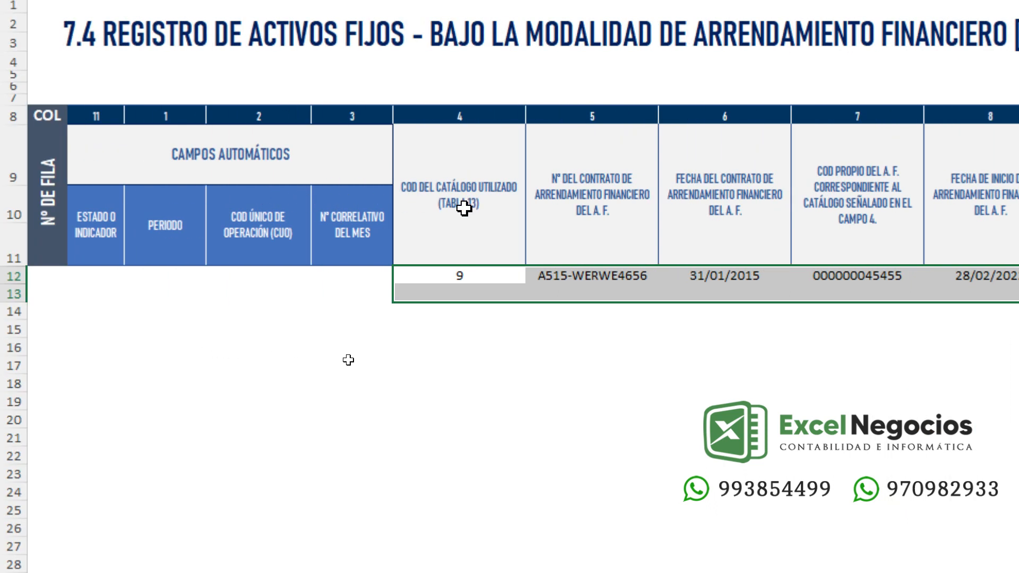
pyautogui.click(460, 208)
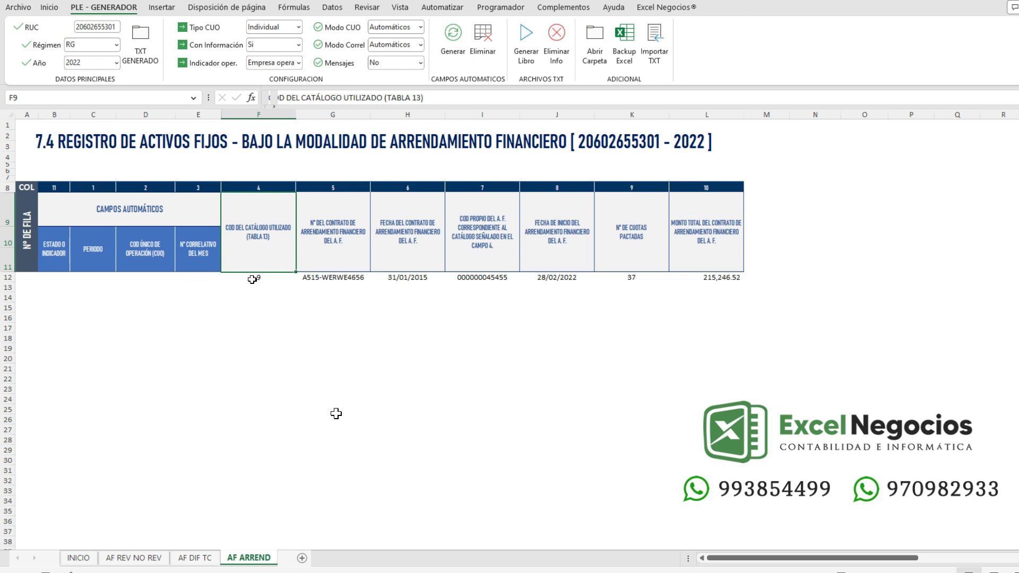
pyautogui.moveTo(257, 279)
pyautogui.mouseDown()
pyautogui.moveTo(536, 282)
pyautogui.moveTo(758, 330)
pyautogui.moveTo(716, 406)
pyautogui.moveTo(728, 433)
pyautogui.mouseUp()
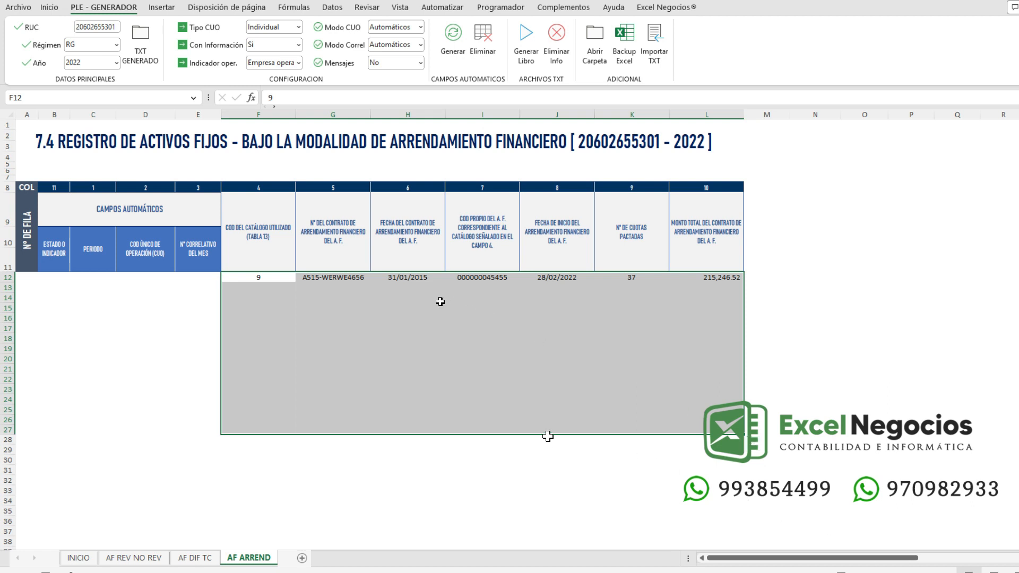
pyautogui.click(254, 278)
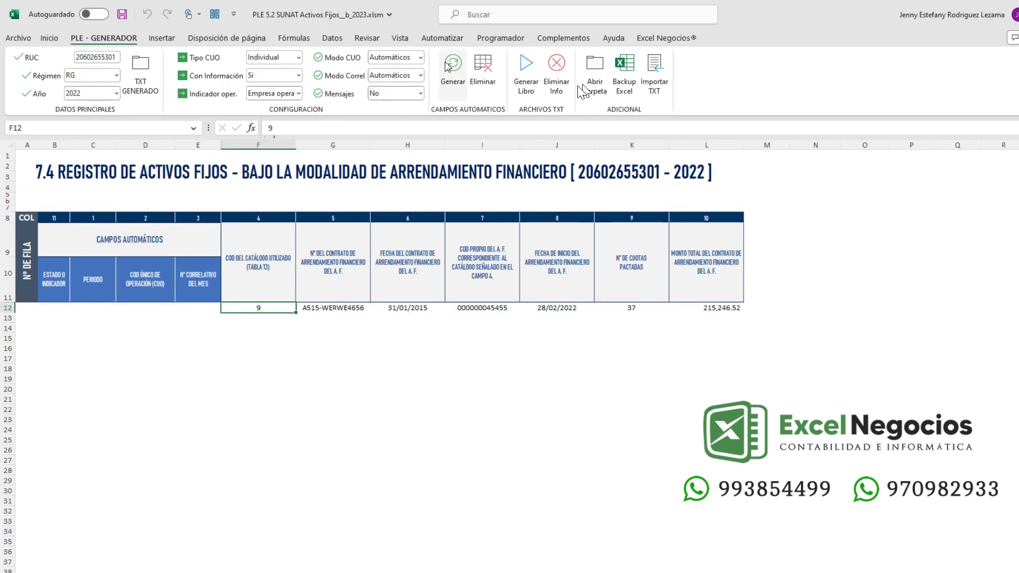
# - Set Modo CUO and Modo Correl to Manual and fill row 12's automatic fields with Generar
pyautogui.click(419, 57)
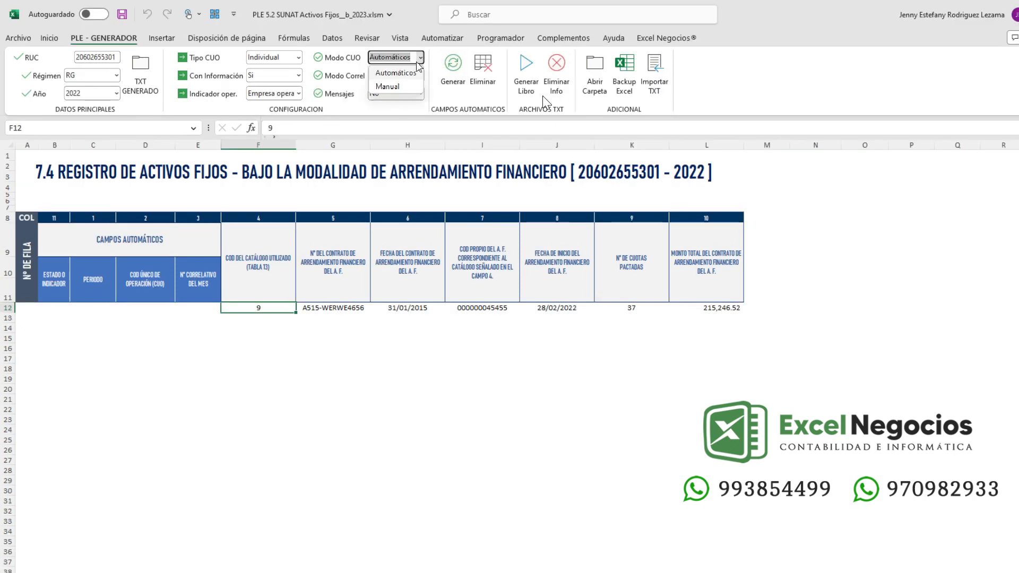
pyautogui.click(396, 87)
pyautogui.click(419, 75)
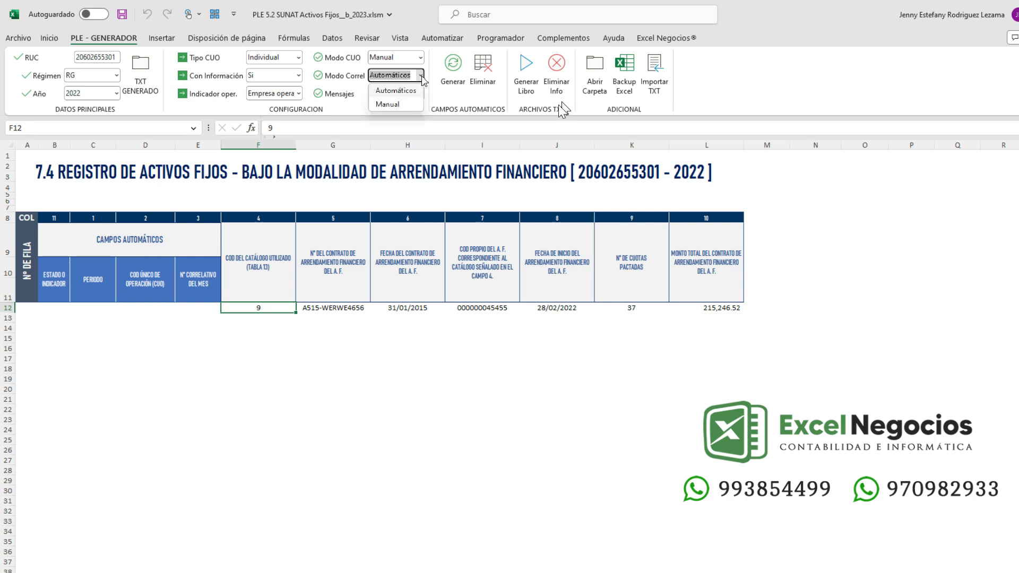
pyautogui.click(394, 104)
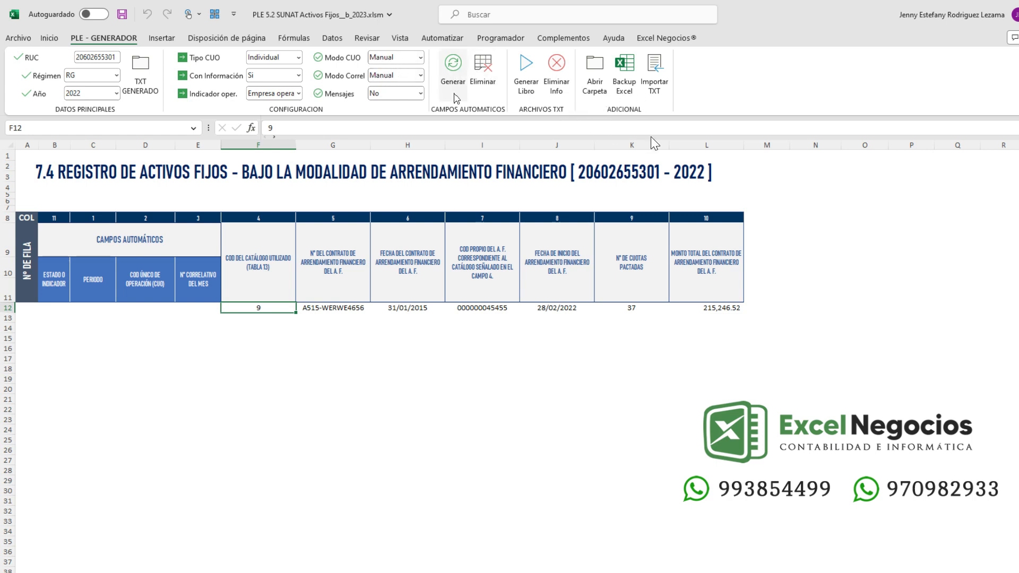
pyautogui.click(454, 85)
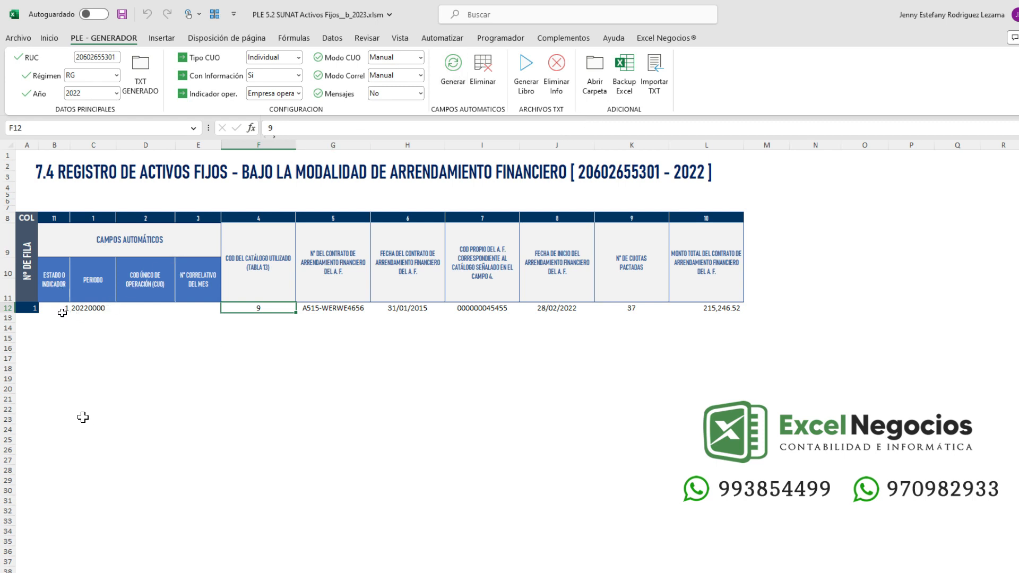
# - Enter CUO C539345 in D12 and correlative M001 in E12
pyautogui.doubleClick(151, 309)
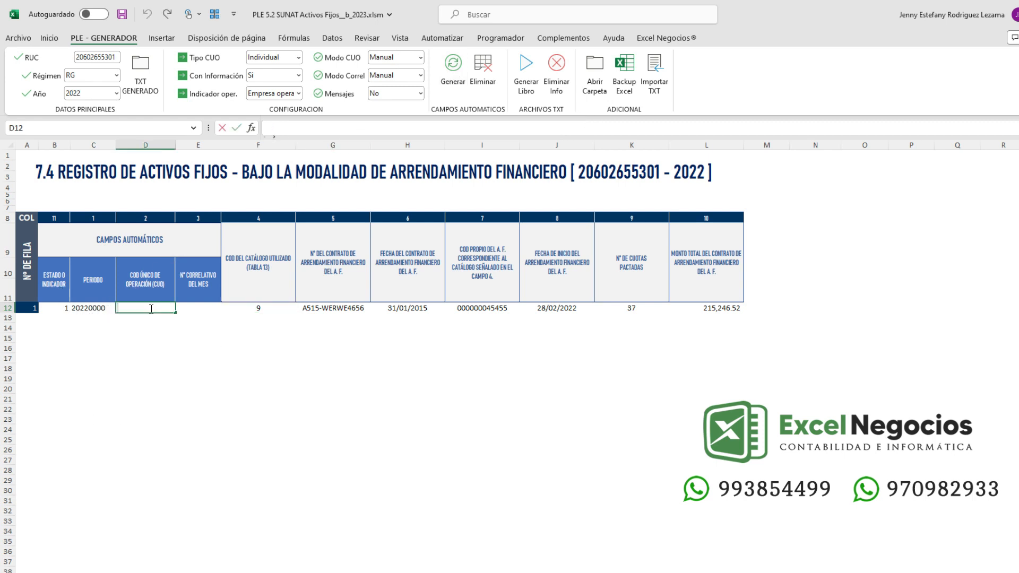
pyautogui.write('C539345')
pyautogui.click(209, 306)
pyautogui.write('M')
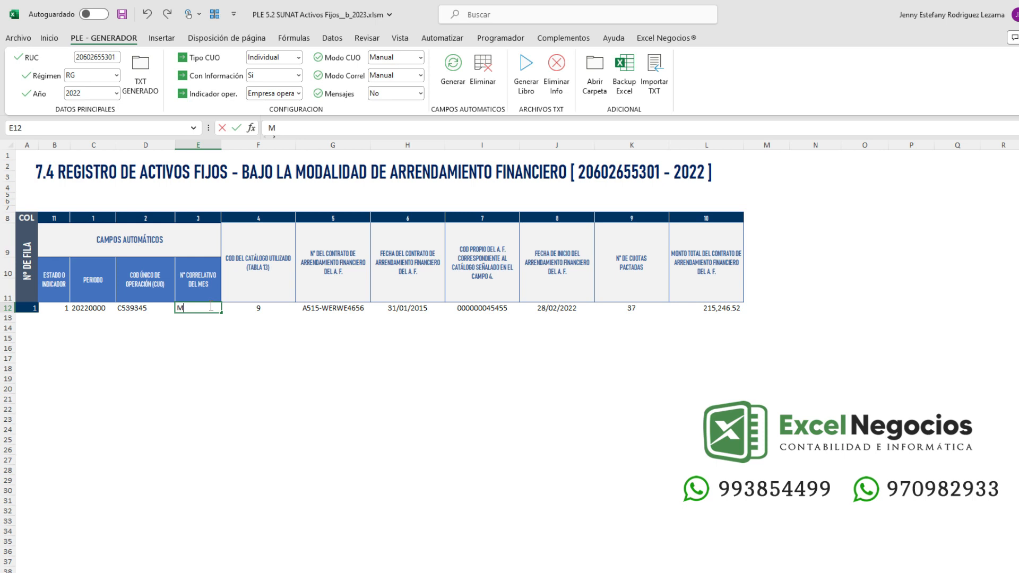
pyautogui.write('001')
pyautogui.click(209, 346)
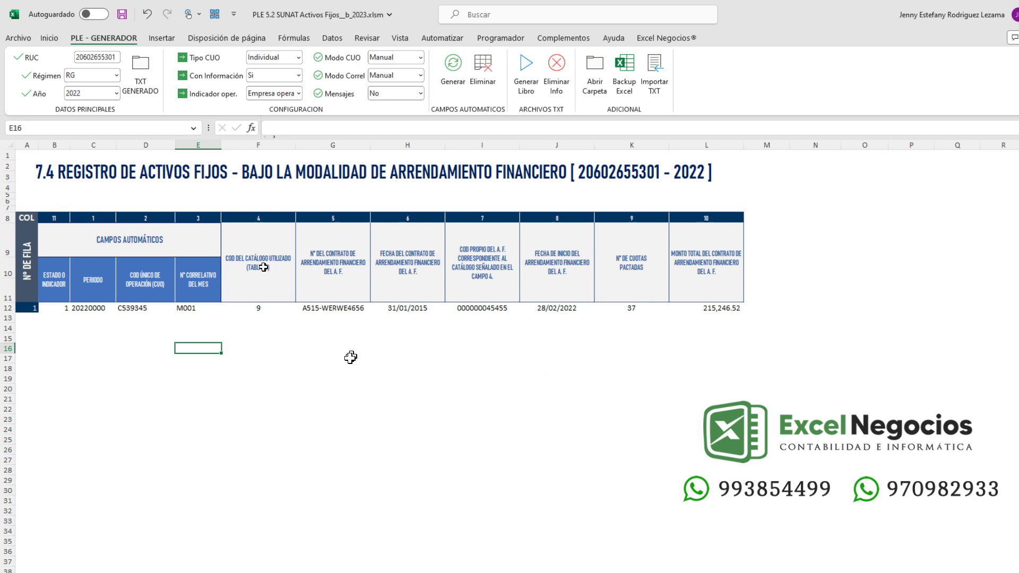
# - Set Mensajes to Si and read the catalogue code cell F12's help message
pyautogui.click(269, 310)
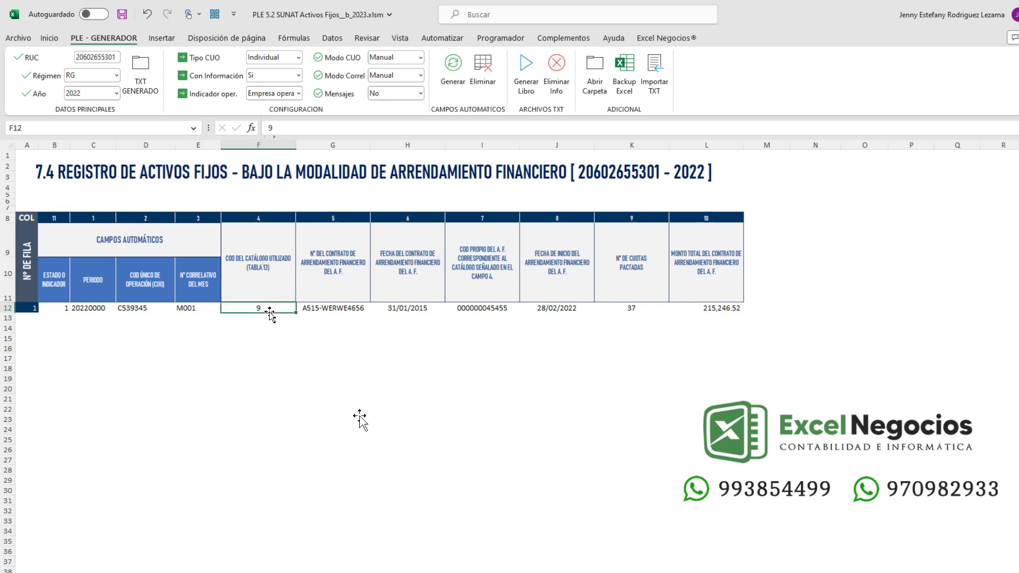
pyautogui.click(421, 94)
pyautogui.click(401, 104)
pyautogui.click(257, 326)
pyautogui.press('Up')
pyautogui.press('Up')
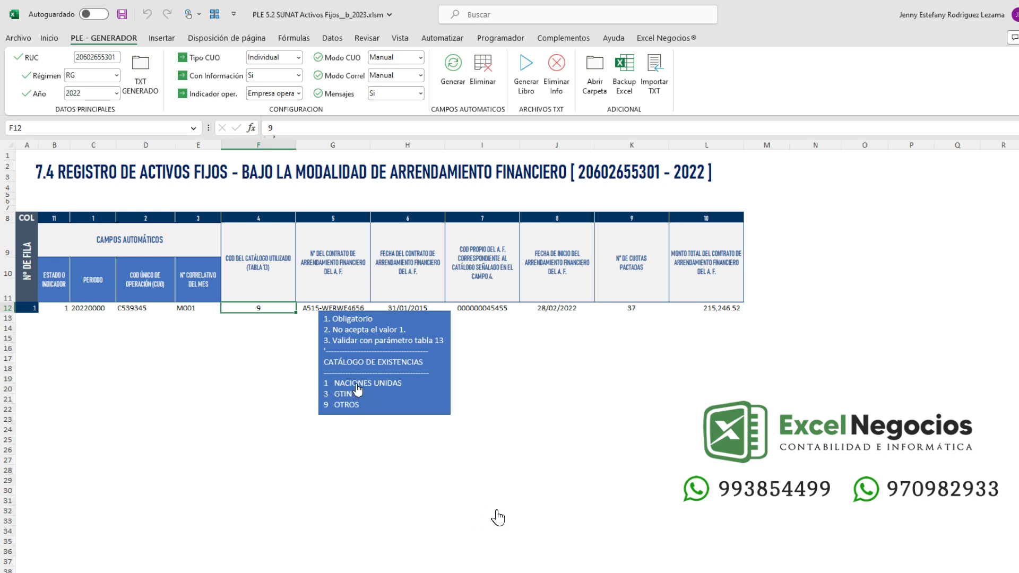
pyautogui.click(359, 384)
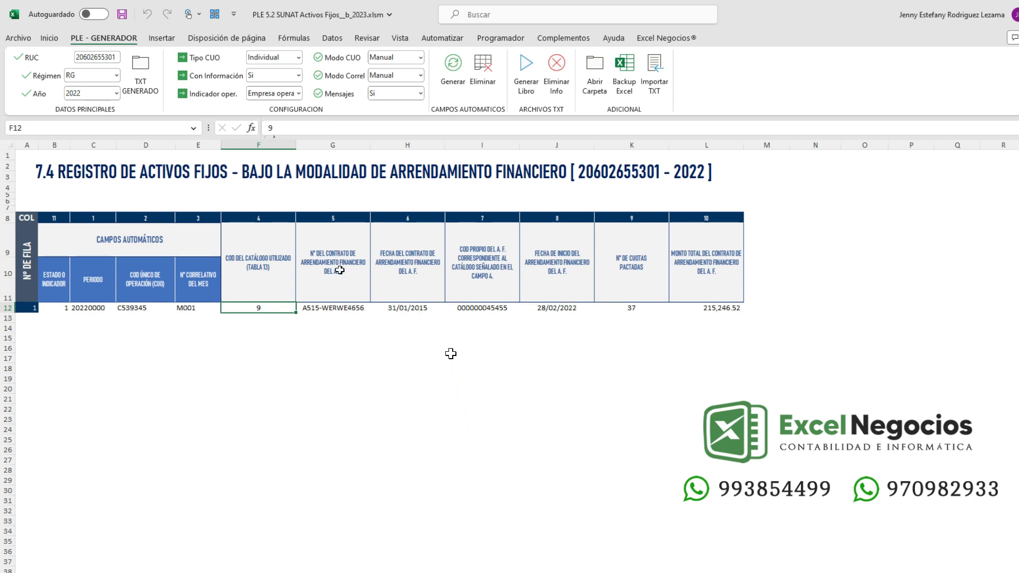
# - Review the help messages for the contract number, asset code I12 and start date J12 cells
pyautogui.click(340, 309)
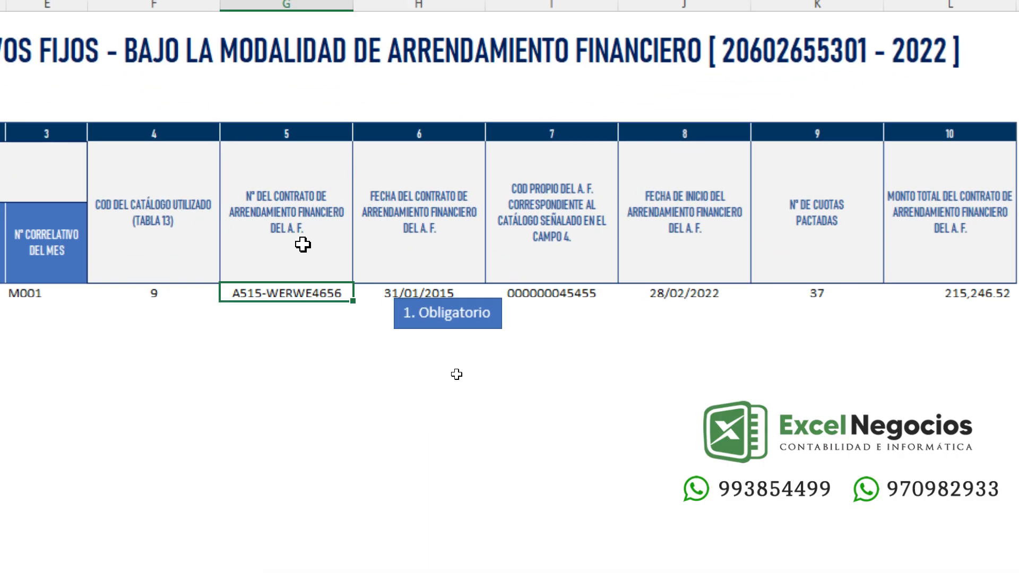
pyautogui.click(423, 312)
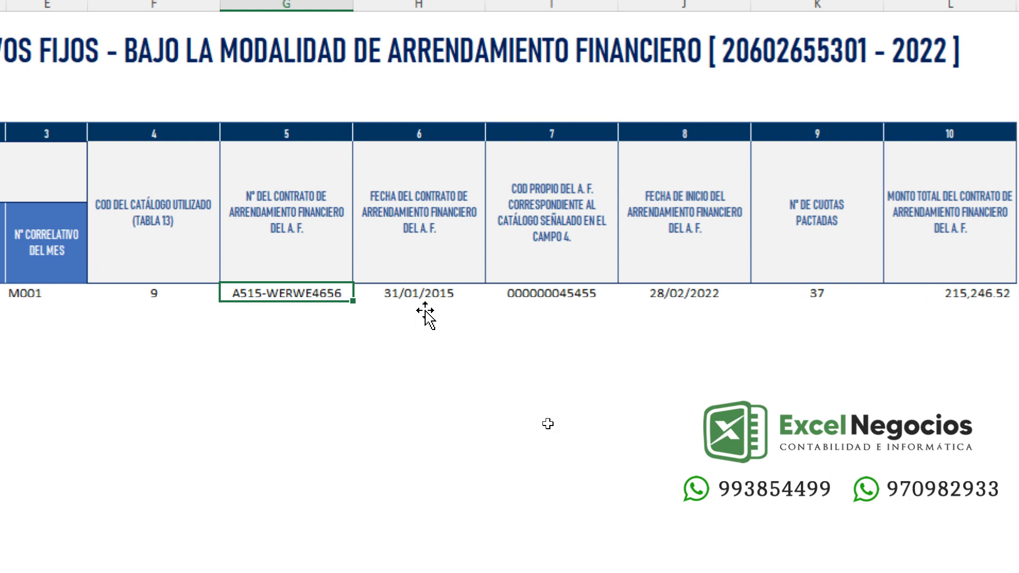
pyautogui.click(587, 291)
pyautogui.click(741, 320)
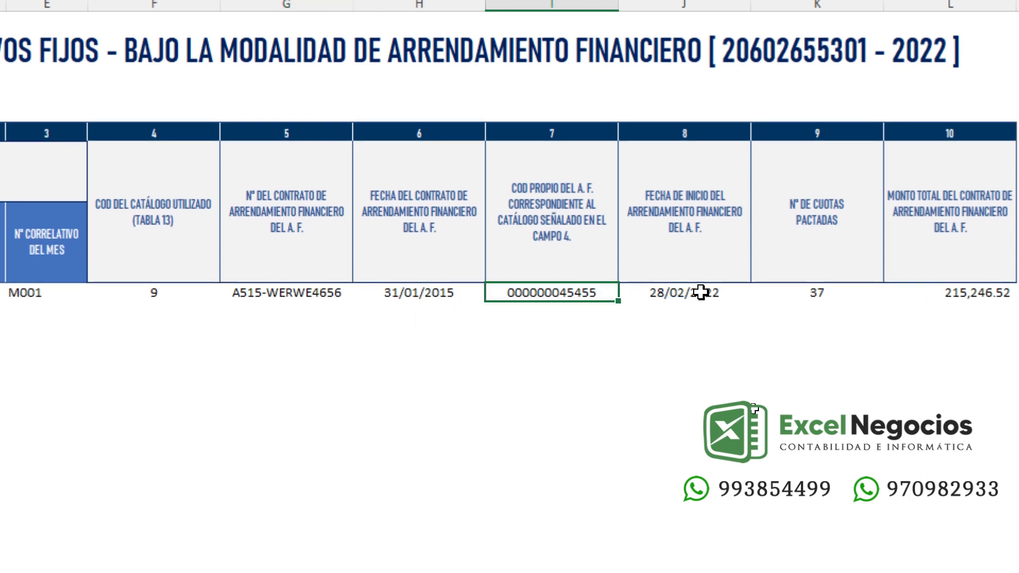
pyautogui.click(700, 291)
pyautogui.click(860, 325)
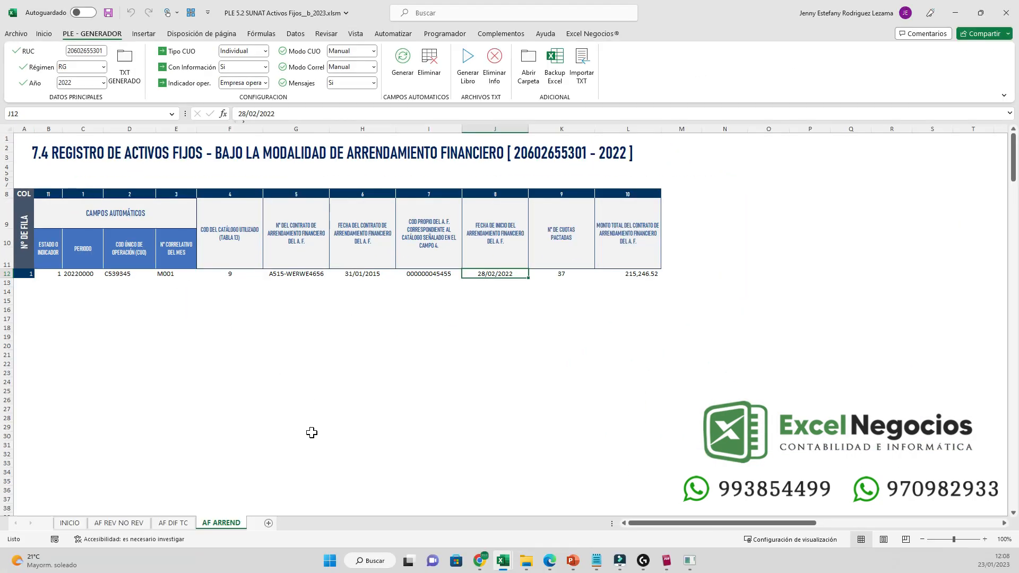
# - Dismiss the 'Archivo Creado' notice and view TXT GENERADO with the 7.1, 7.3 and 7.4 TXT files
pyautogui.click(234, 310)
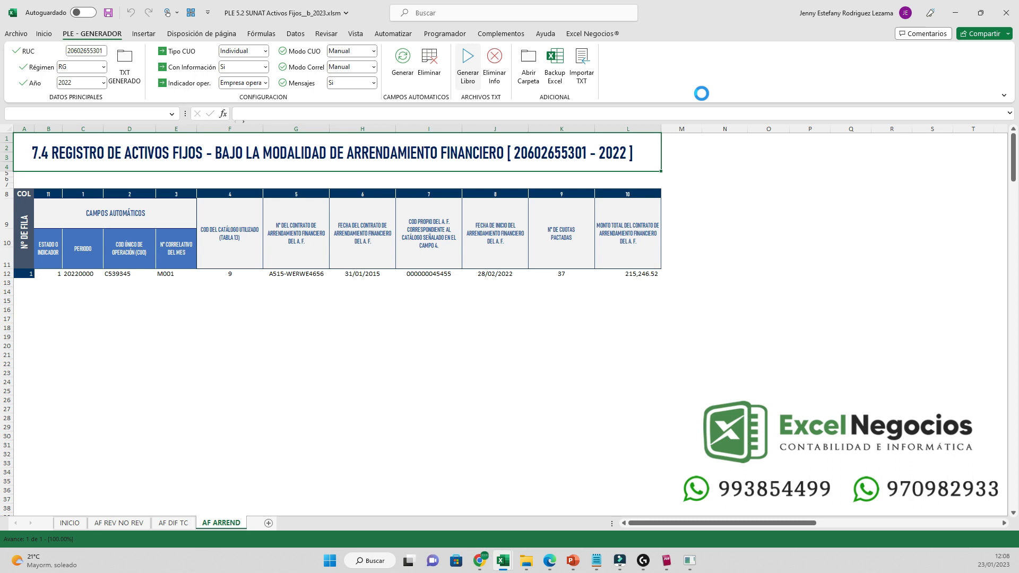
pyautogui.press('Return')
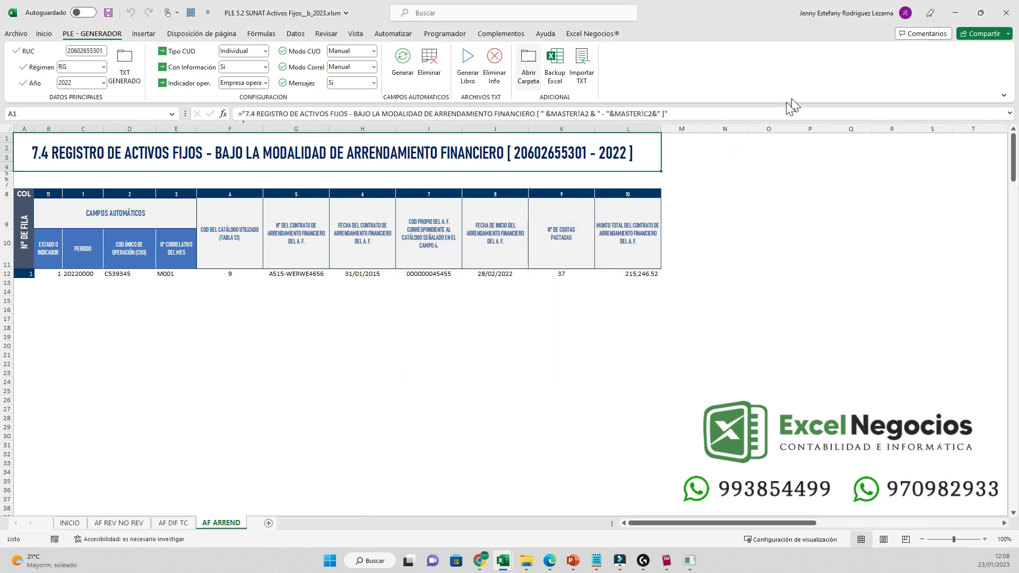
pyautogui.click(513, 78)
pyautogui.moveTo(277, 238); pyautogui.dragTo(209, 203)
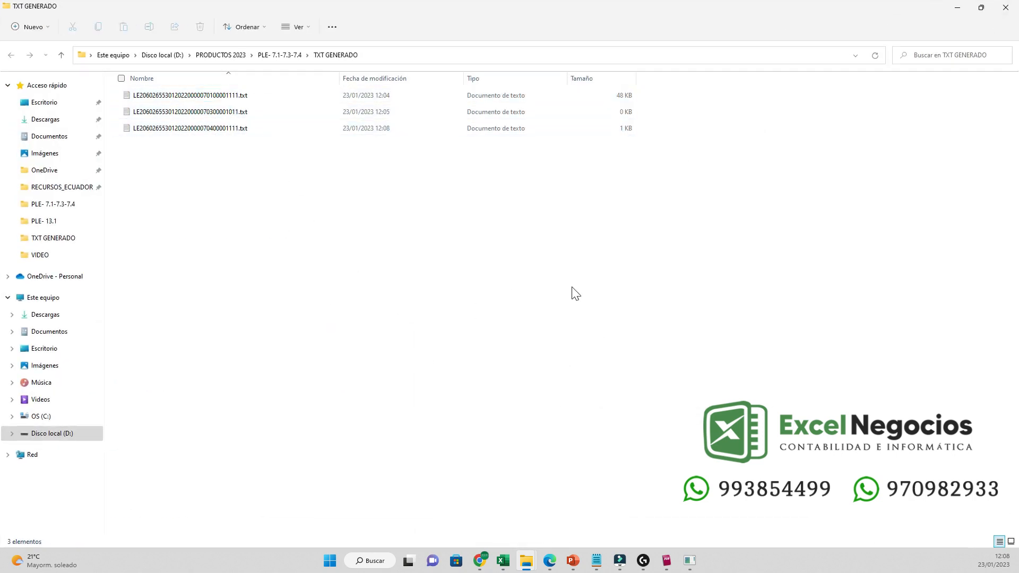
# - Log into the SUNAT PLE program without SOL credentials using the company's RUC
pyautogui.click(665, 560)
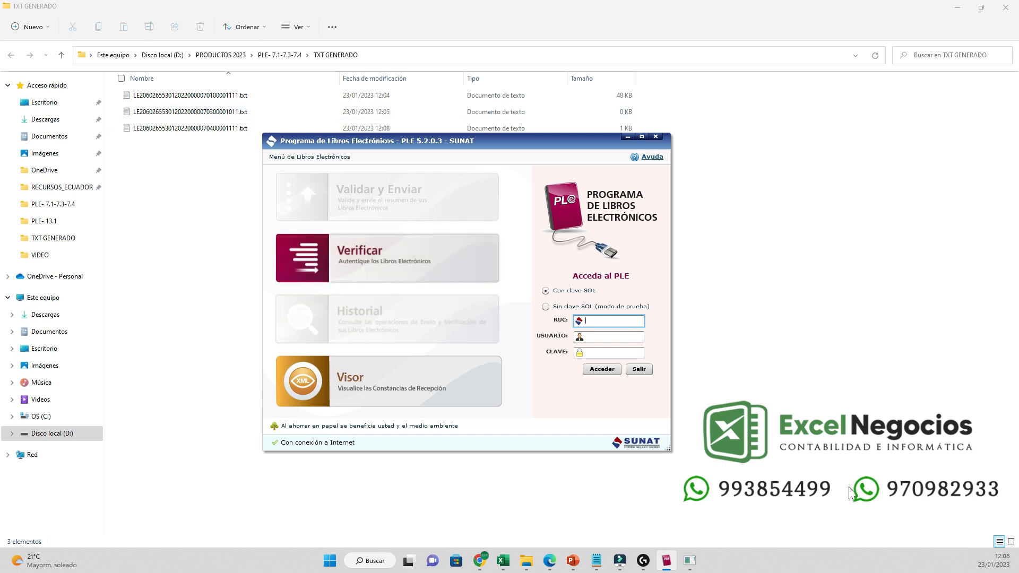
pyautogui.click(546, 308)
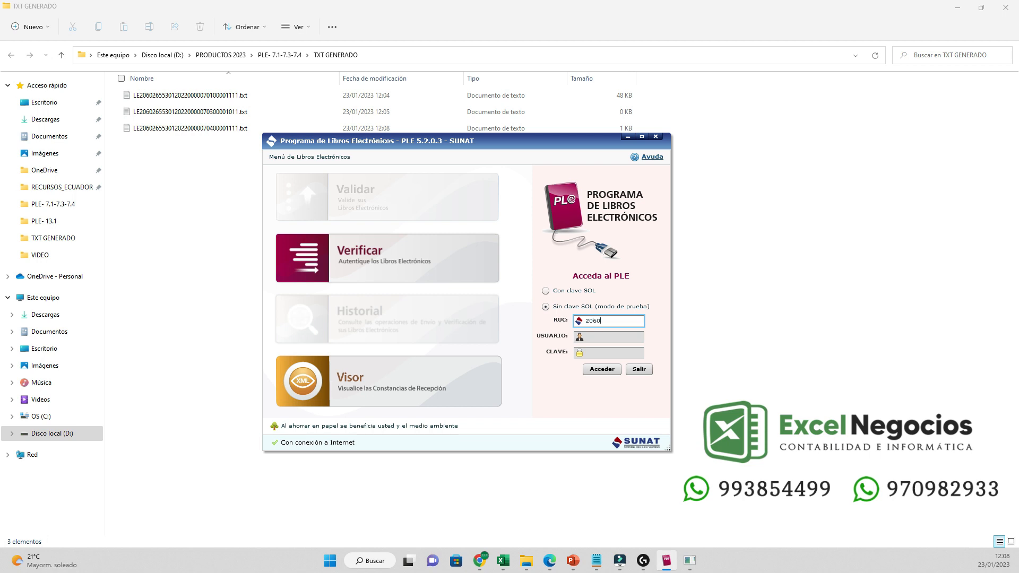
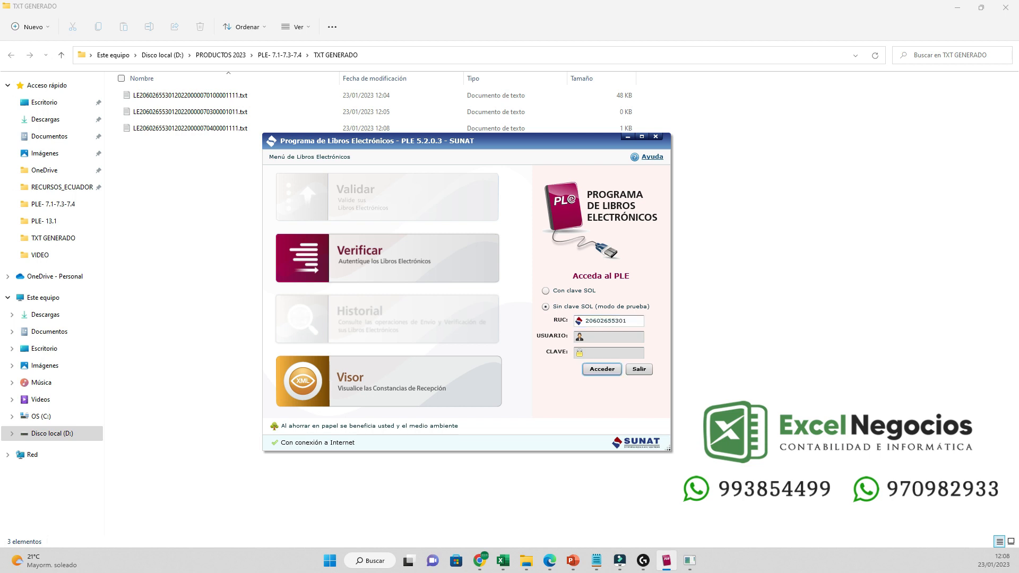
pyautogui.click(590, 371)
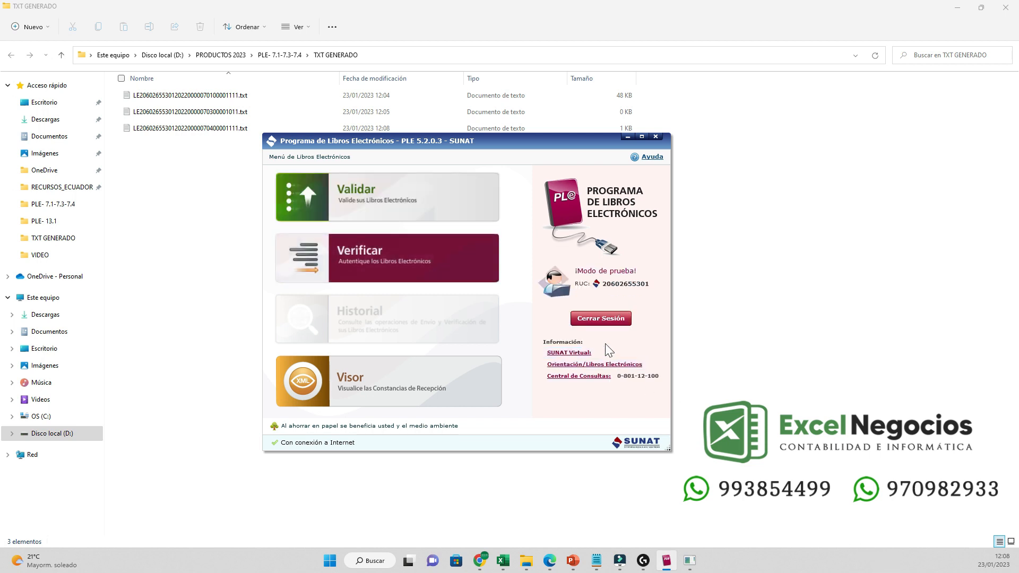
# - Validate the three fixed-asset register TXT files as Sin errores, then return to the Excel workbook
pyautogui.click(382, 196)
pyautogui.click(551, 219)
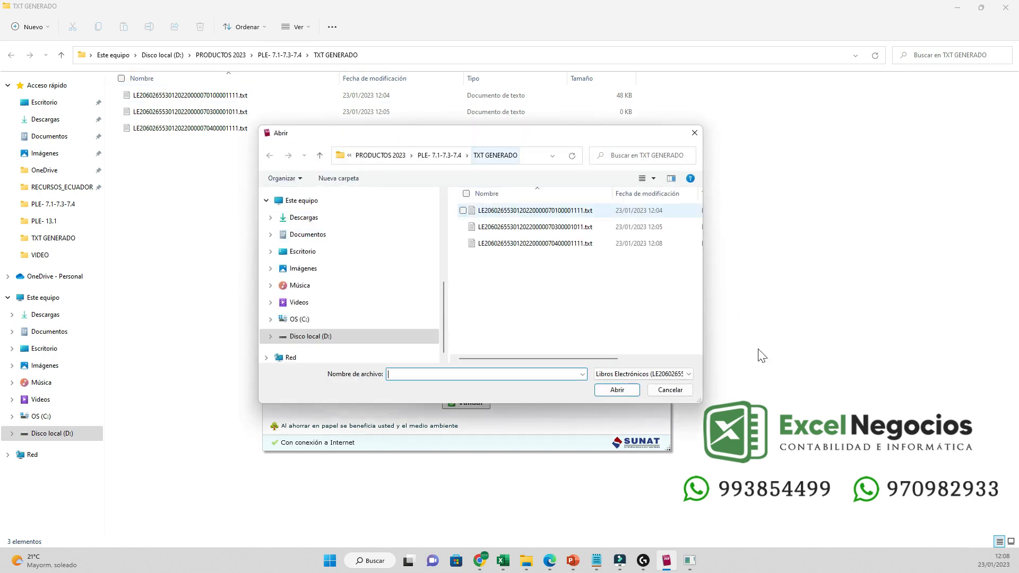
pyautogui.moveTo(533, 293)
pyautogui.mouseDown()
pyautogui.moveTo(486, 214)
pyautogui.moveTo(510, 281)
pyautogui.moveTo(472, 245)
pyautogui.moveTo(466, 202)
pyautogui.mouseUp()
pyautogui.click(617, 390)
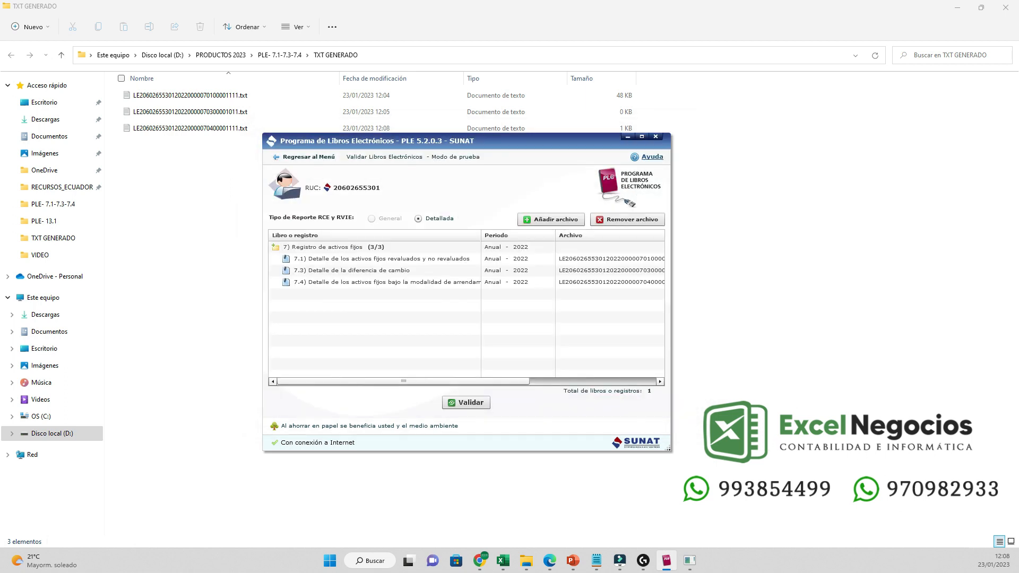
pyautogui.click(466, 402)
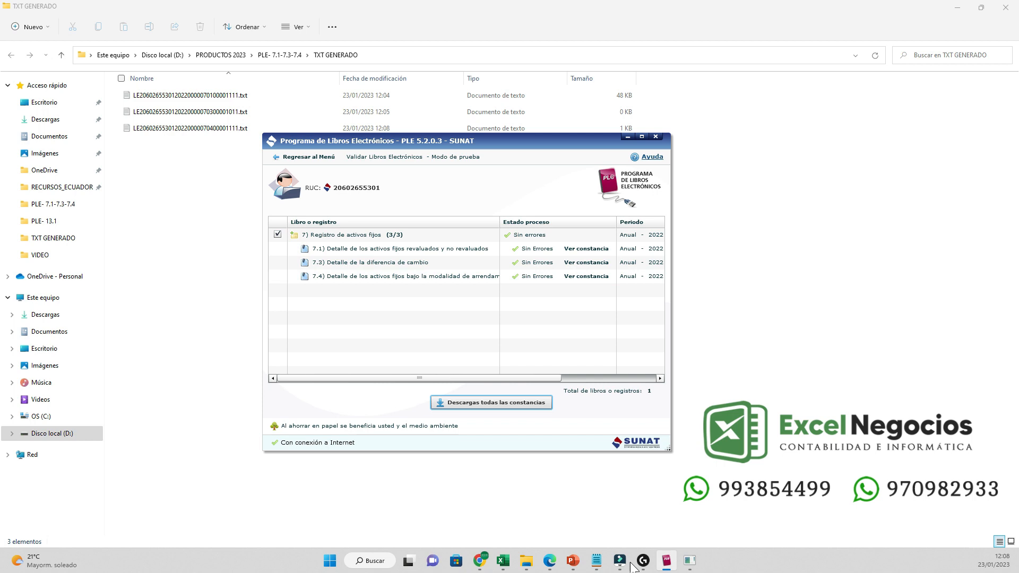
pyautogui.moveTo(419, 378); pyautogui.dragTo(523, 378)
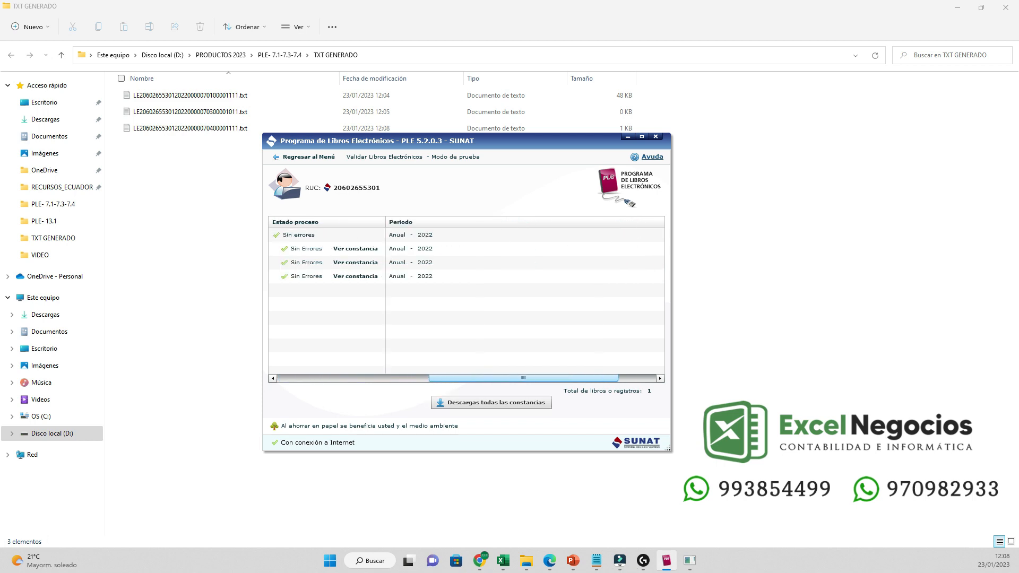
pyautogui.click(308, 157)
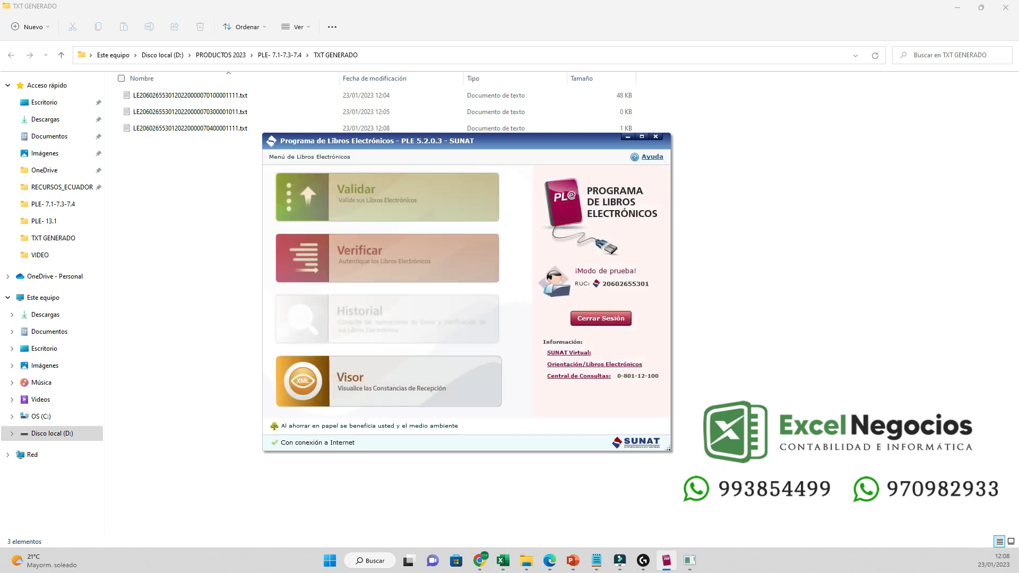
pyautogui.click(503, 560)
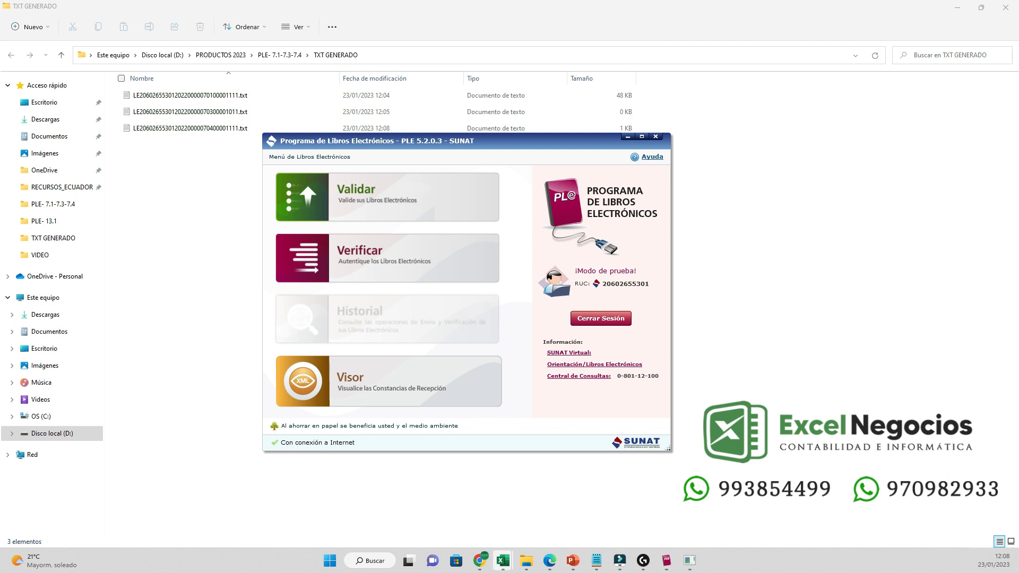
pyautogui.click(448, 507)
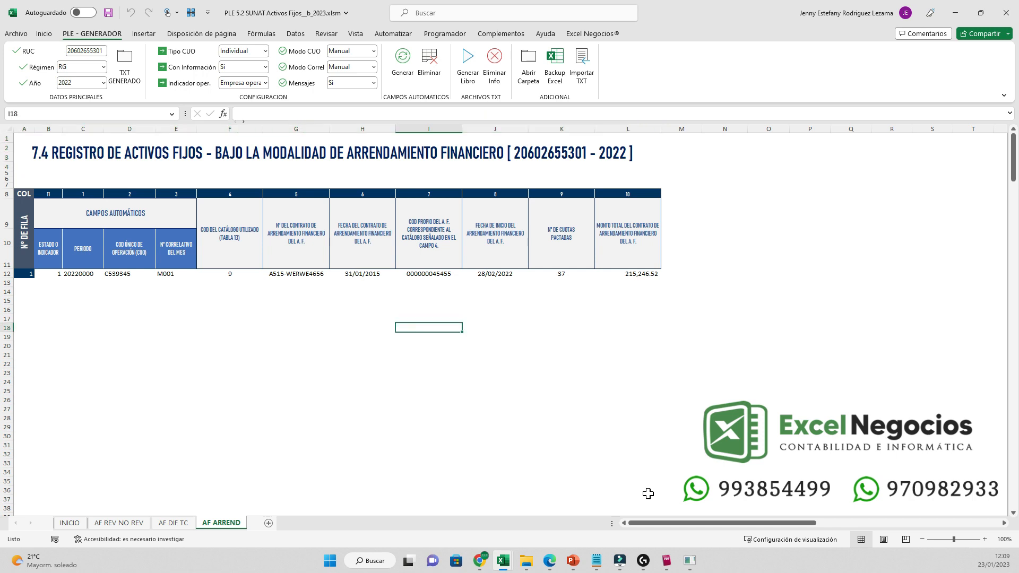
# - Save an .xls backup of the AF REV NO REV 7.1 register with Backup Excel
pyautogui.click(119, 522)
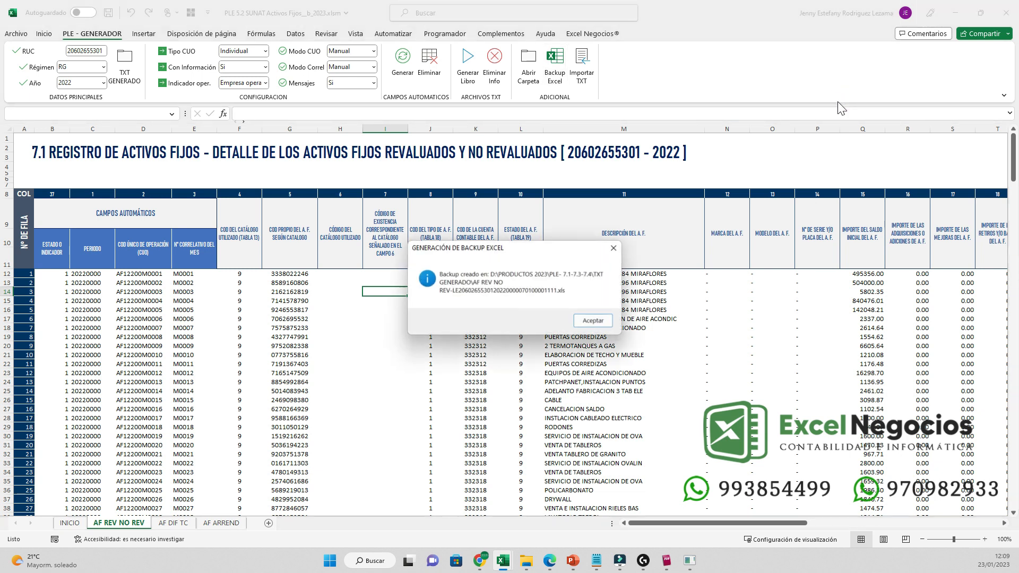
pyautogui.press('Return')
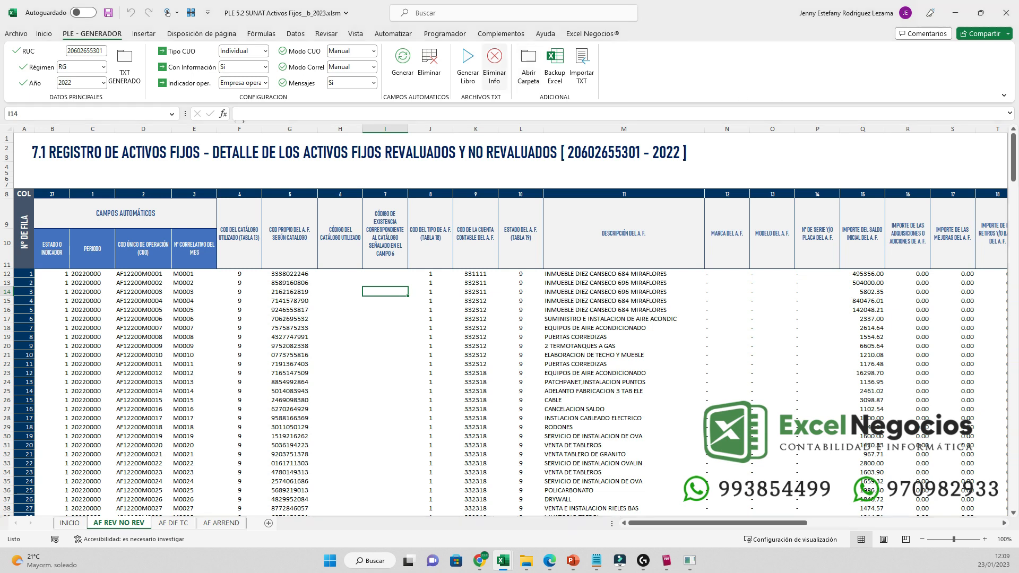
# - Open the AF REV NO REV backup .xls, look through its contents, and close it
pyautogui.click(513, 81)
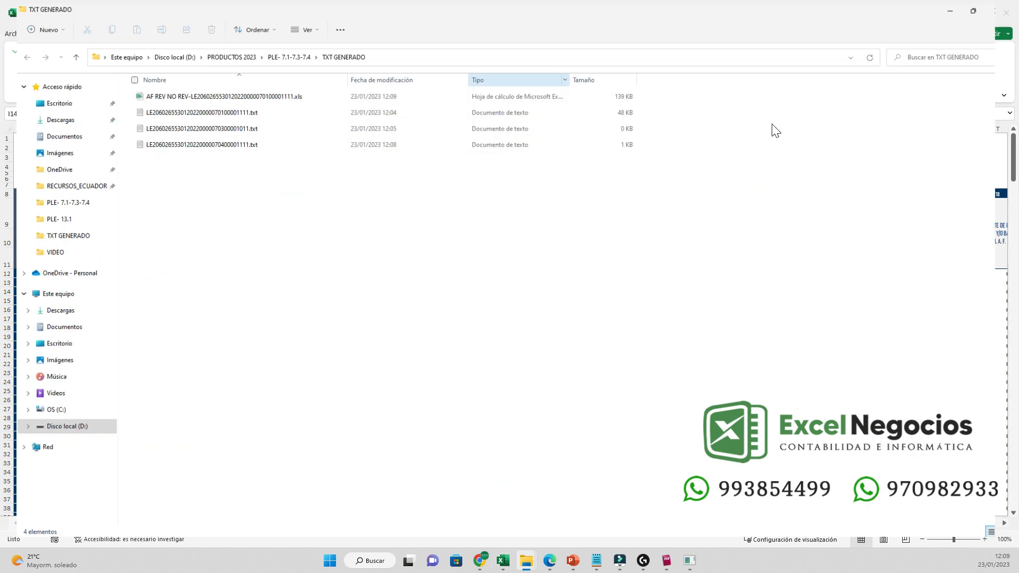
pyautogui.doubleClick(261, 94)
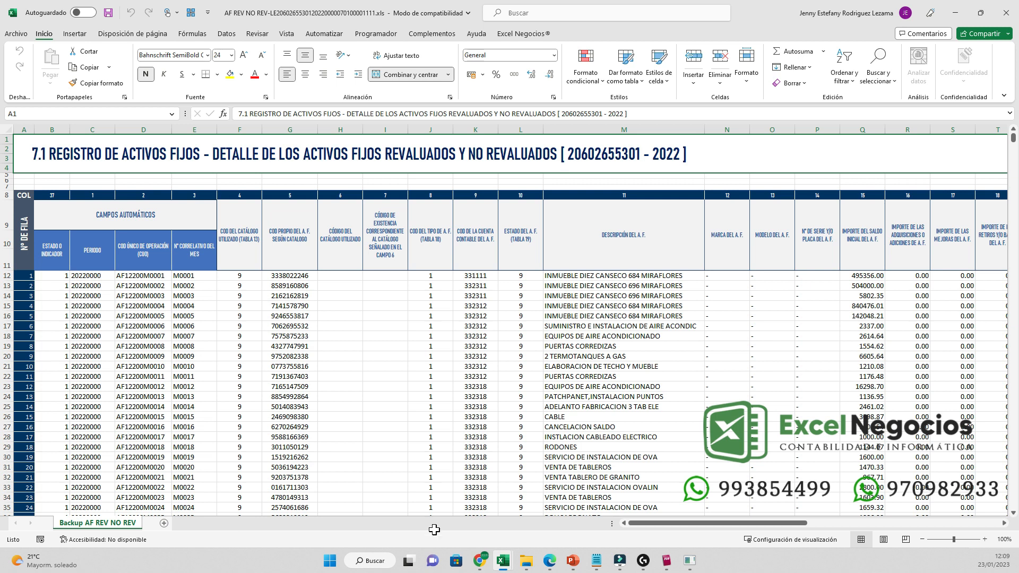
pyautogui.scroll(-4, 509, 325)
pyautogui.scroll(4, 509, 325)
pyautogui.click(1005, 13)
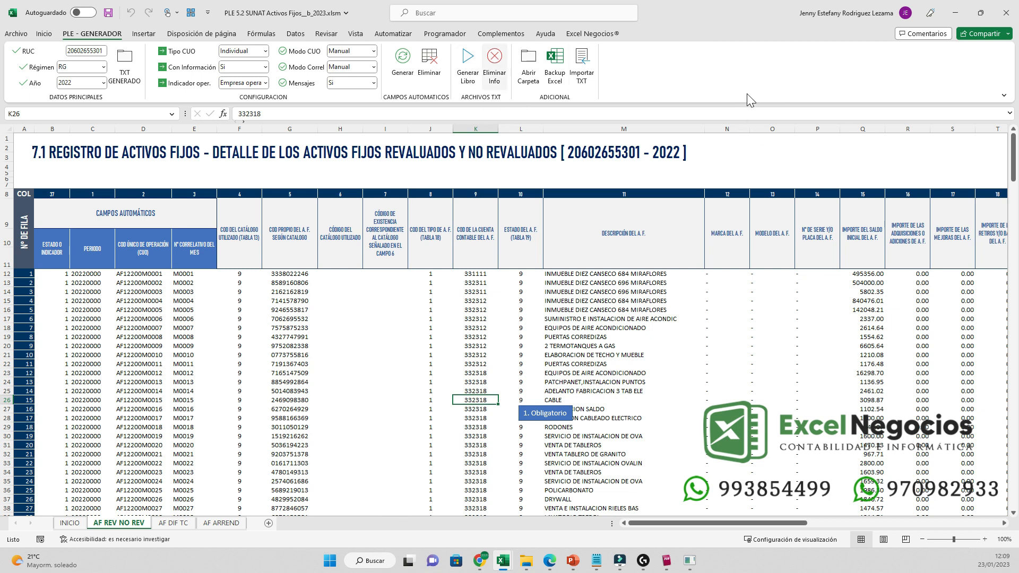
# - Erase all data rows of the 7.1 register with Eliminar Info and return to the TXT GENERADO folder
pyautogui.click(540, 318)
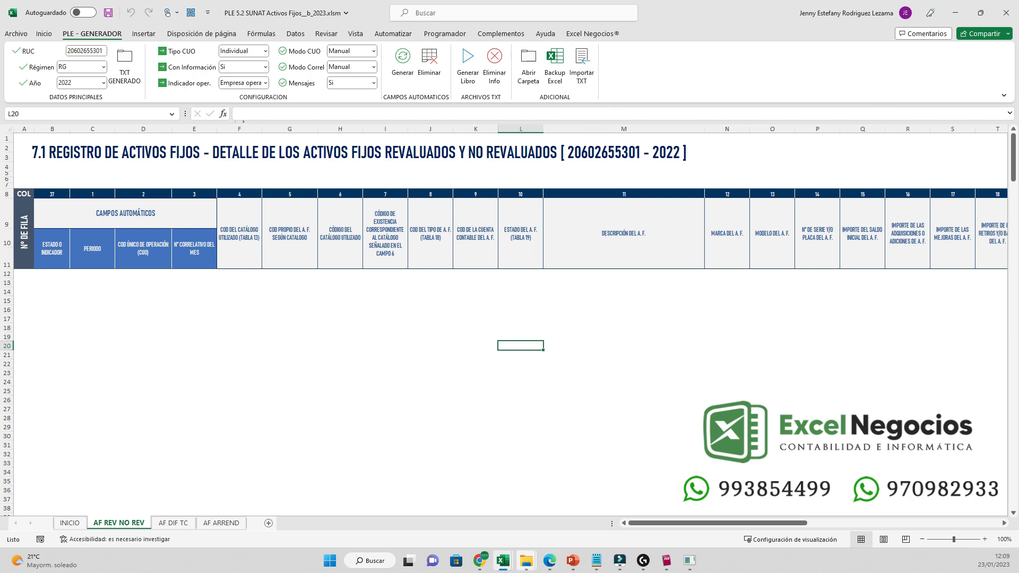
pyautogui.click(526, 560)
pyautogui.moveTo(525, 560)
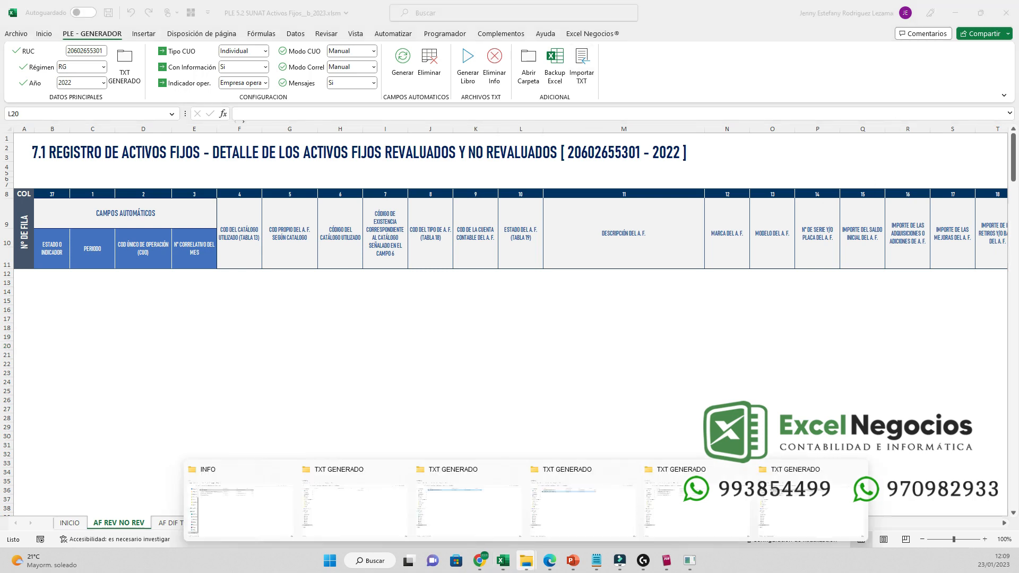
pyautogui.click(811, 502)
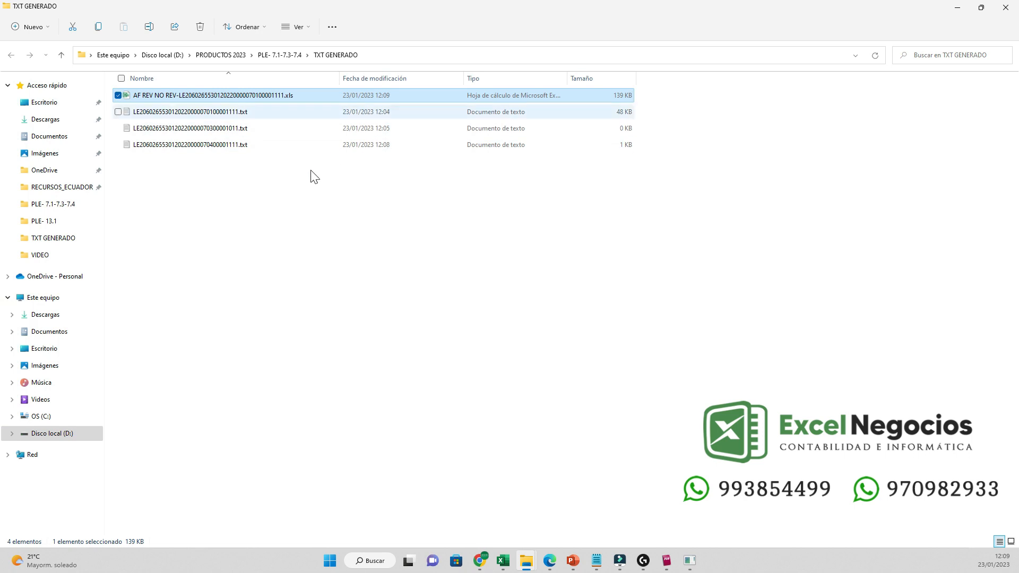
# - View the 7.1 register TXT file's contents in Notepad, then close it and the folder
pyautogui.press('Down')
pyautogui.press('Return')
pyautogui.click(866, 19)
pyautogui.scroll(-20, 478, 286)
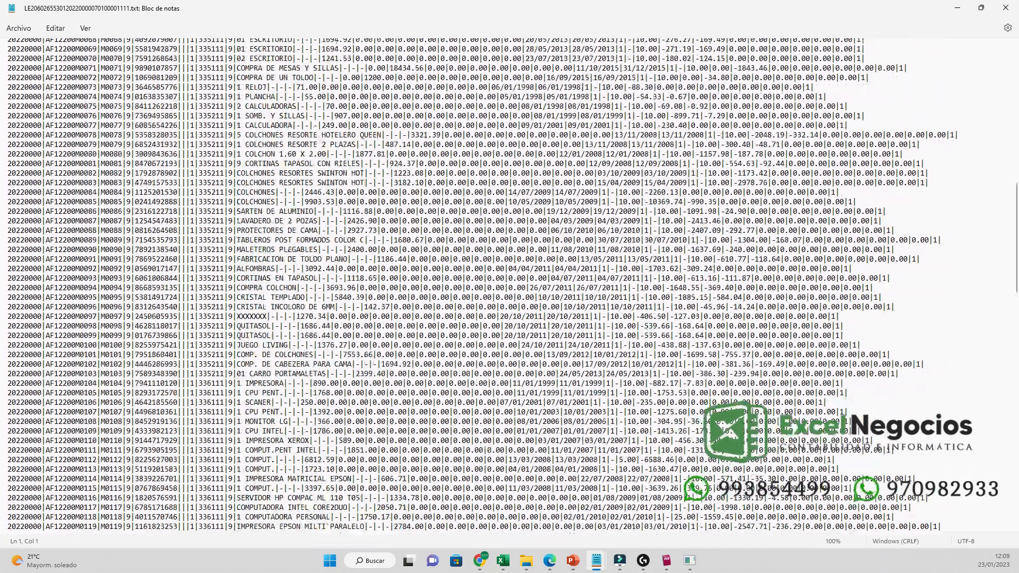
pyautogui.scroll(-10, 477, 287)
pyautogui.click(1005, 7)
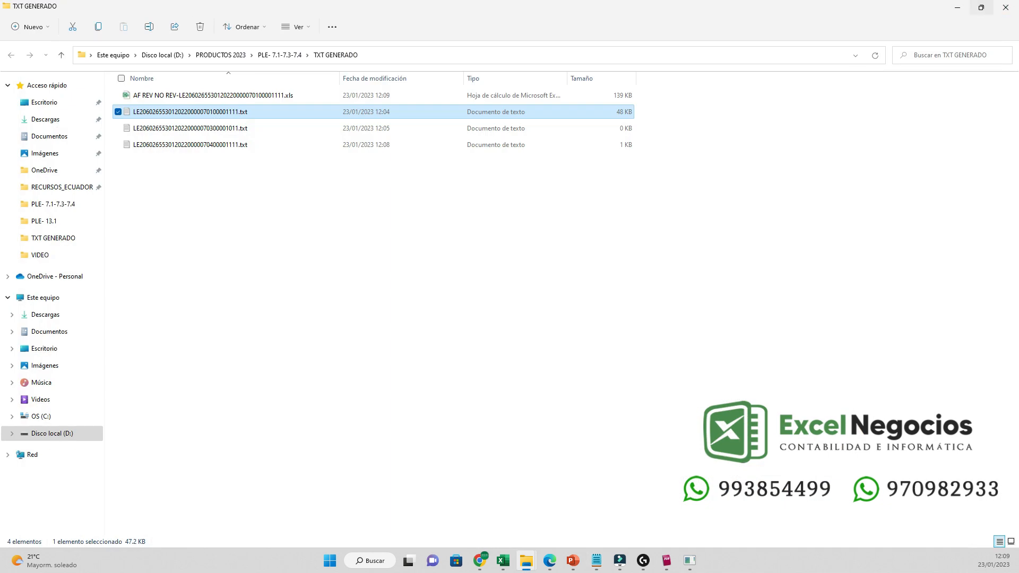
pyautogui.click(1006, 7)
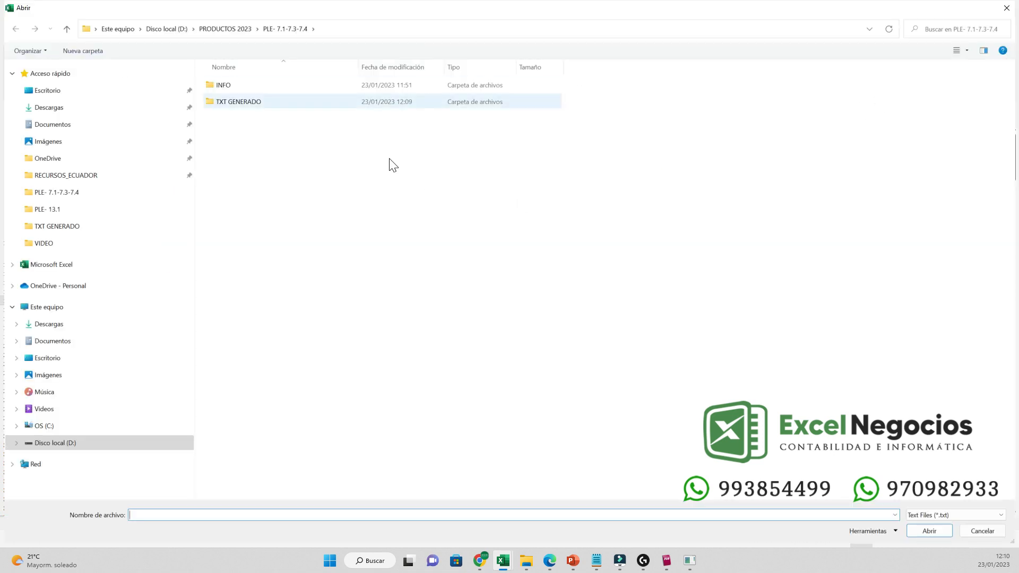
# - Import the 7.1 register TXT from TXT GENERADO and acknowledge the completion message
pyautogui.doubleClick(375, 102)
pyautogui.click(486, 85)
pyautogui.press('Return')
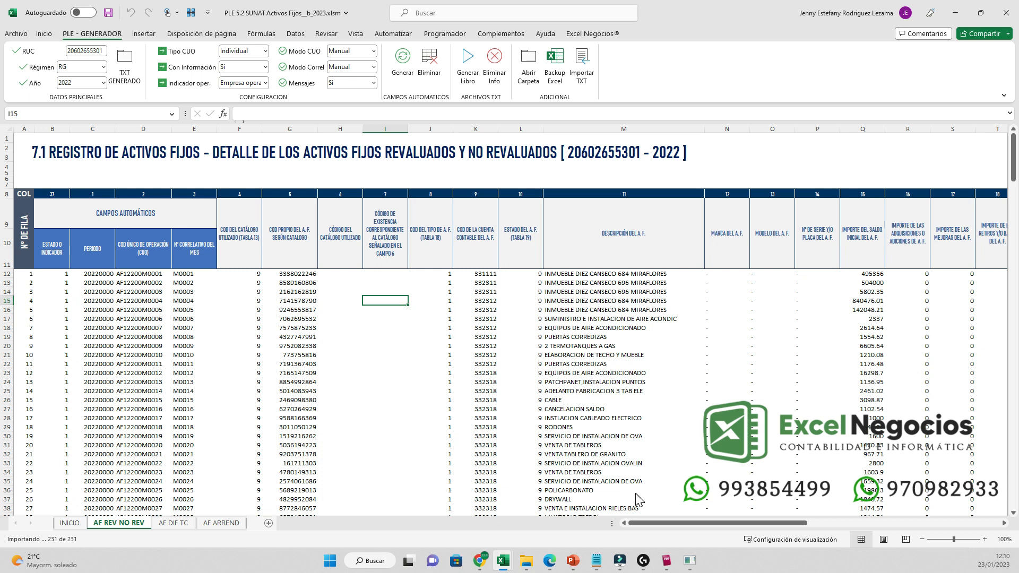
pyautogui.press('Return')
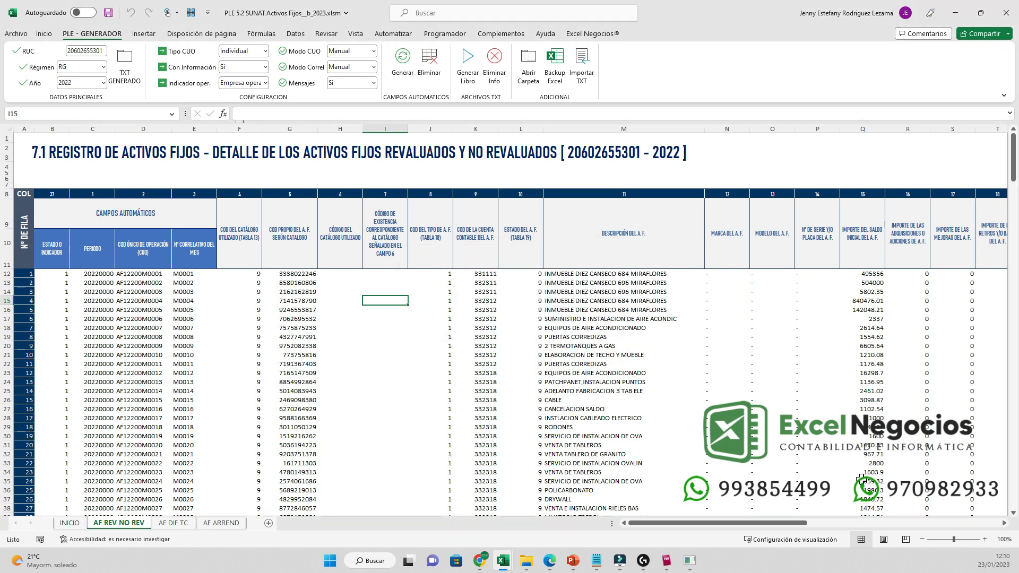